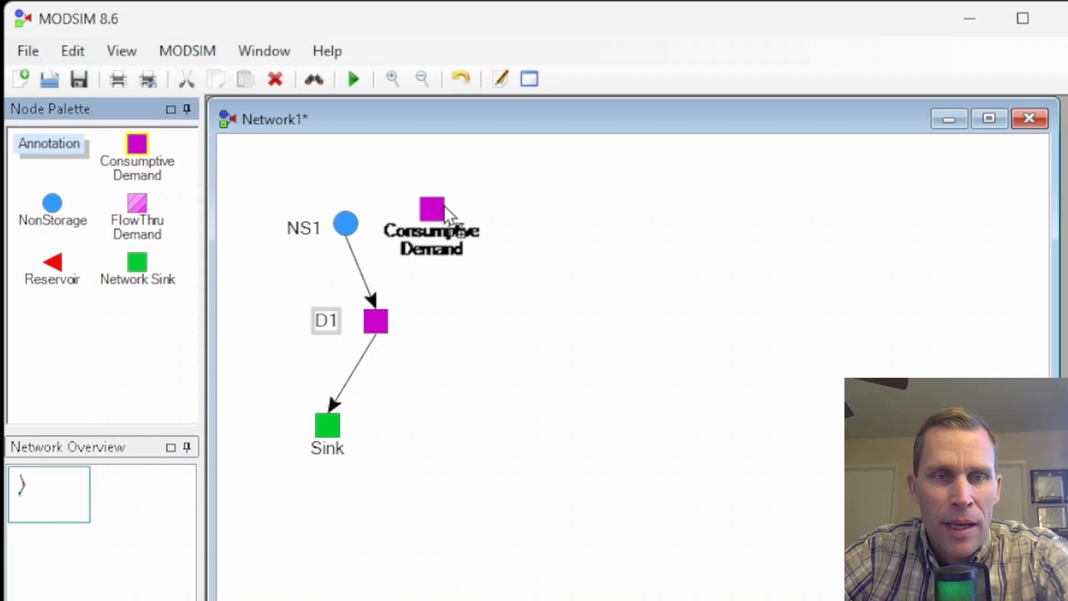
- Place a consumptive demand node to the right of NS1 and name it P1
click(469, 239)
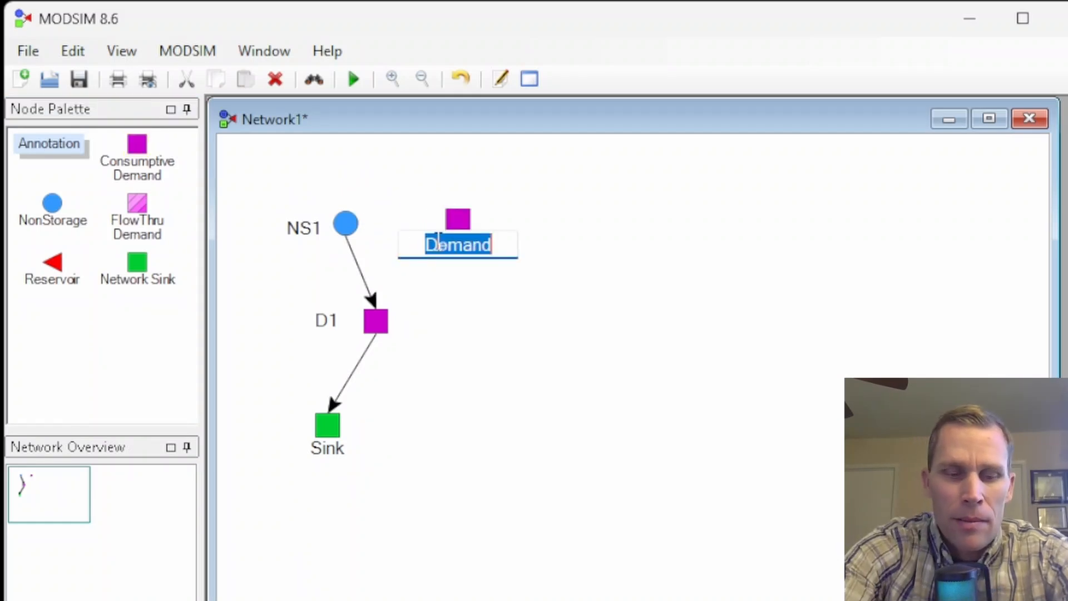
text(P1)
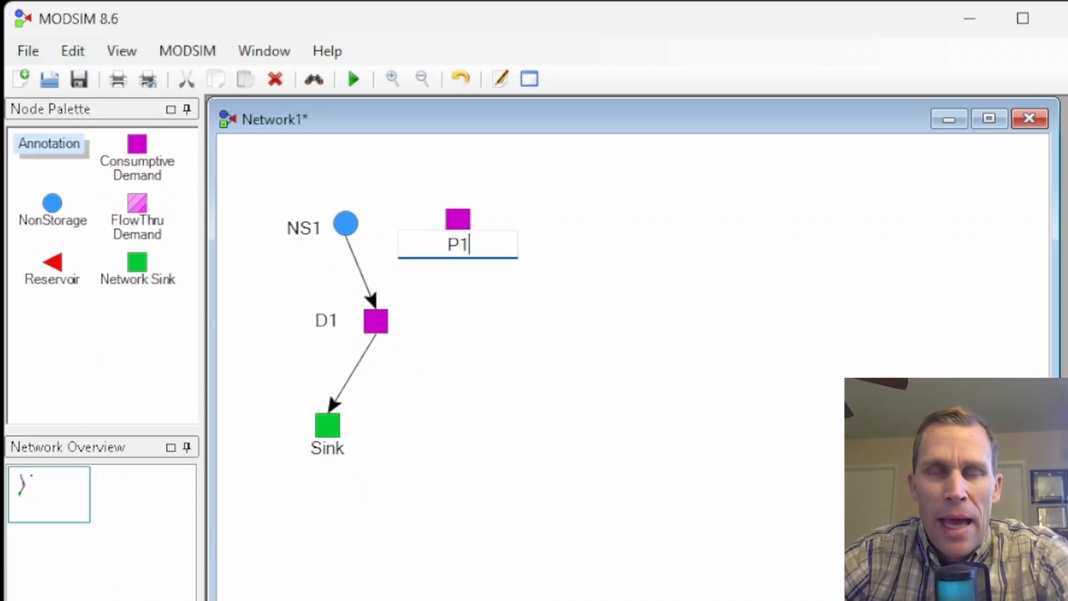
key(Return)
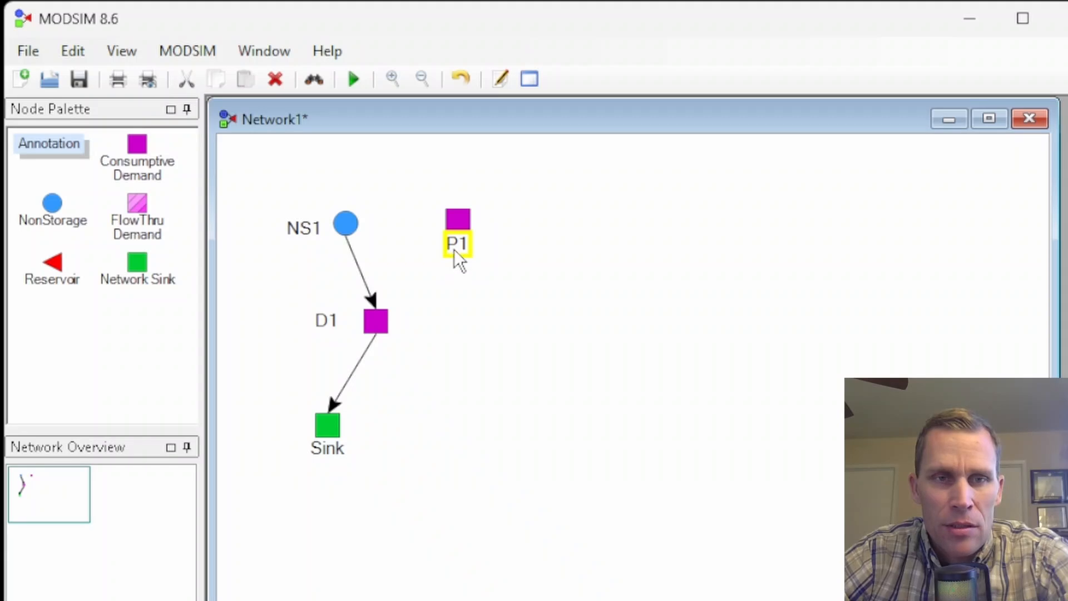
- Link P1 to D1 and shift the whole network slightly toward the canvas's upper-left corner
click(489, 261)
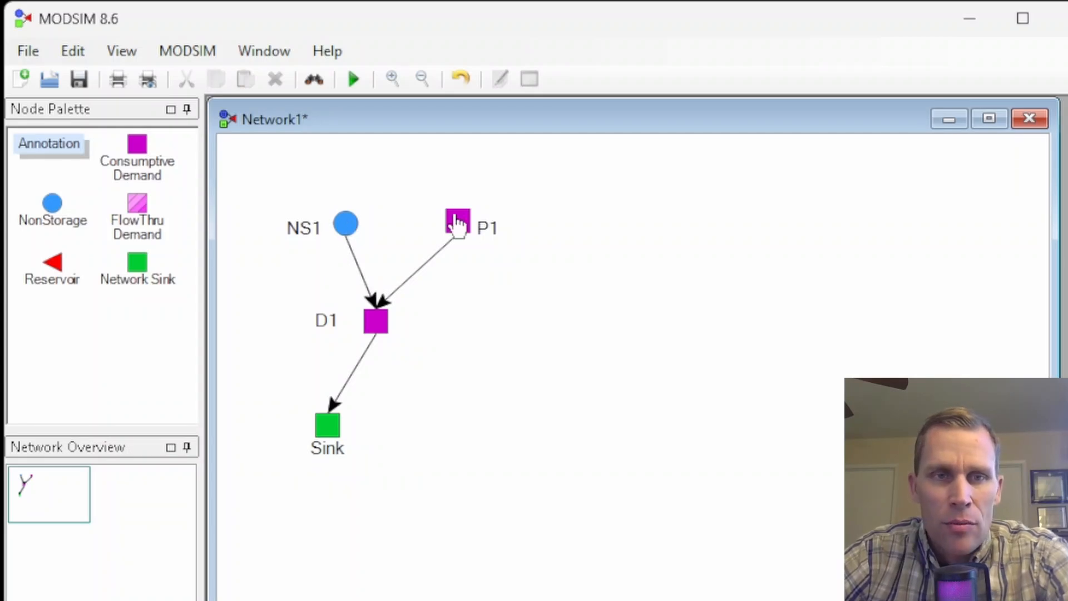
key(ctrl+a)
drag(344, 228, 306, 204)
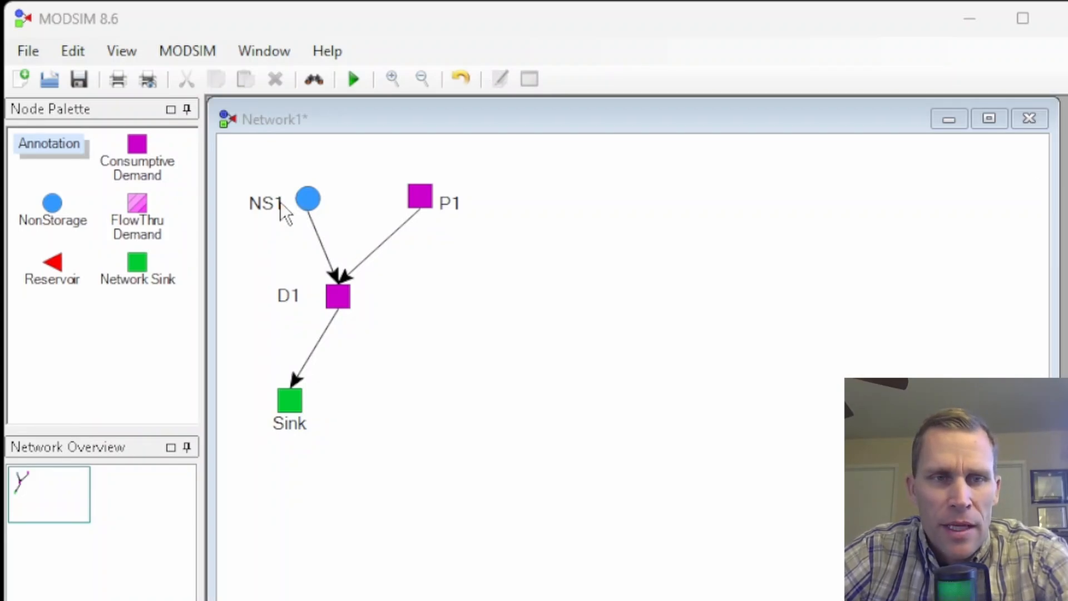
- Paste the copied monthly flow rates, 10000 decreasing by 500 to 4500 acre-ft/month, into NS1's inflow data
click(308, 200)
right_click(308, 203)
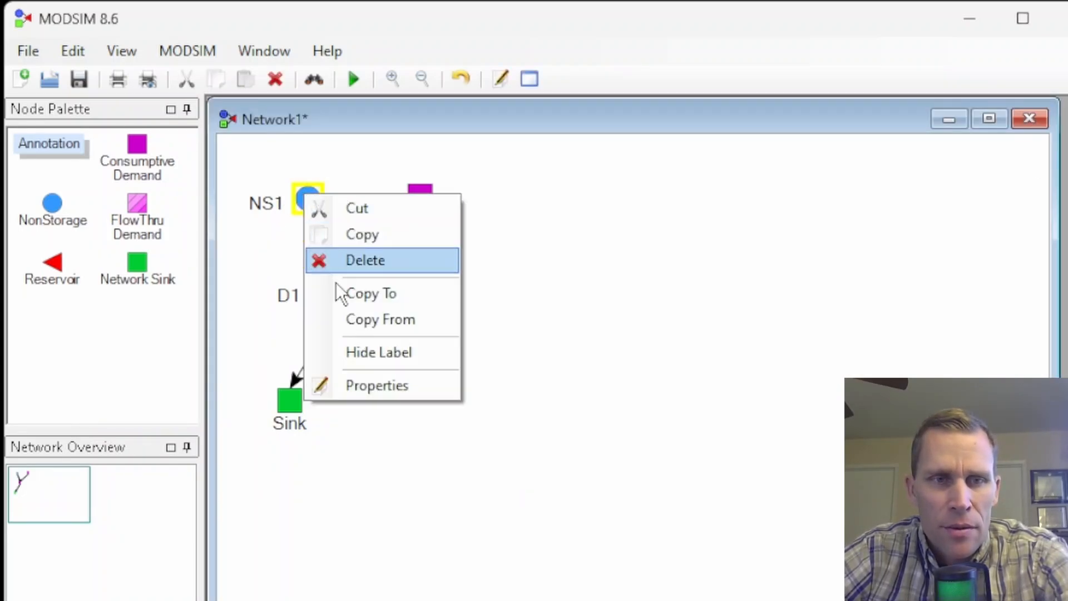
click(370, 384)
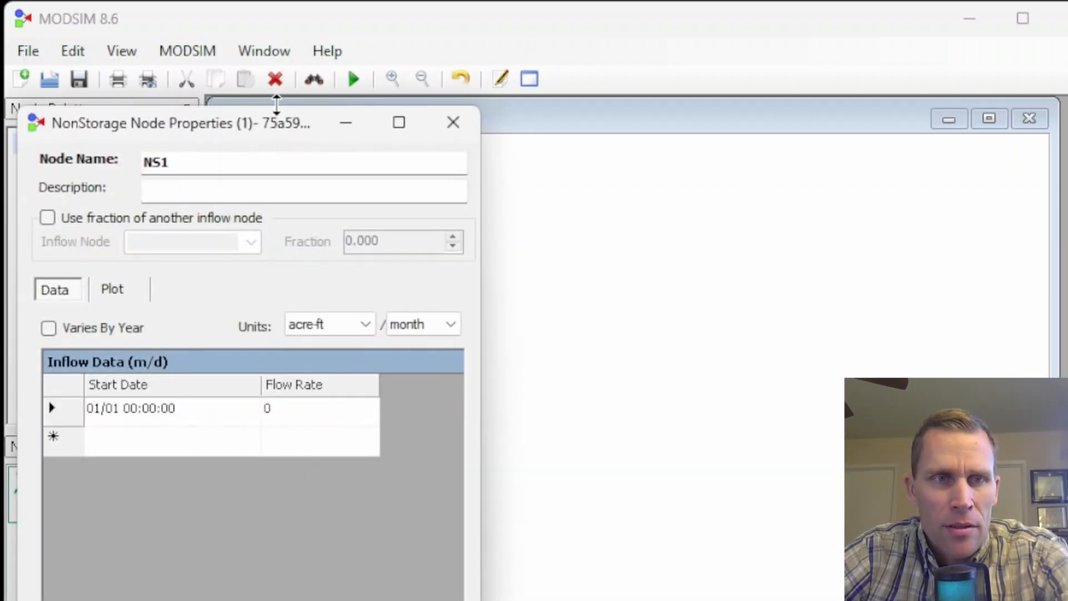
drag(274, 114, 740, 84)
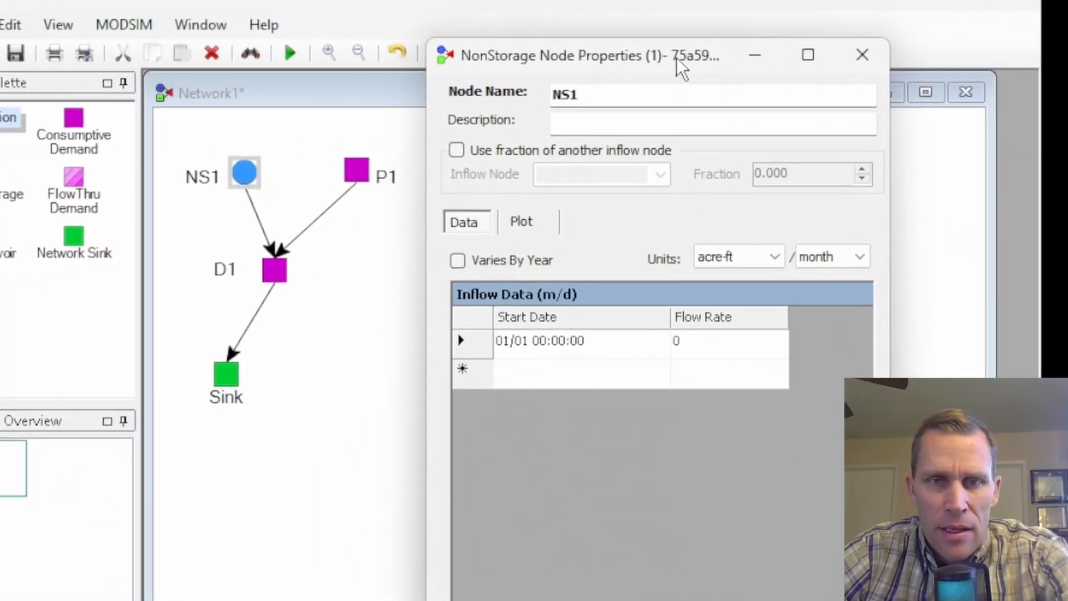
right_click(715, 318)
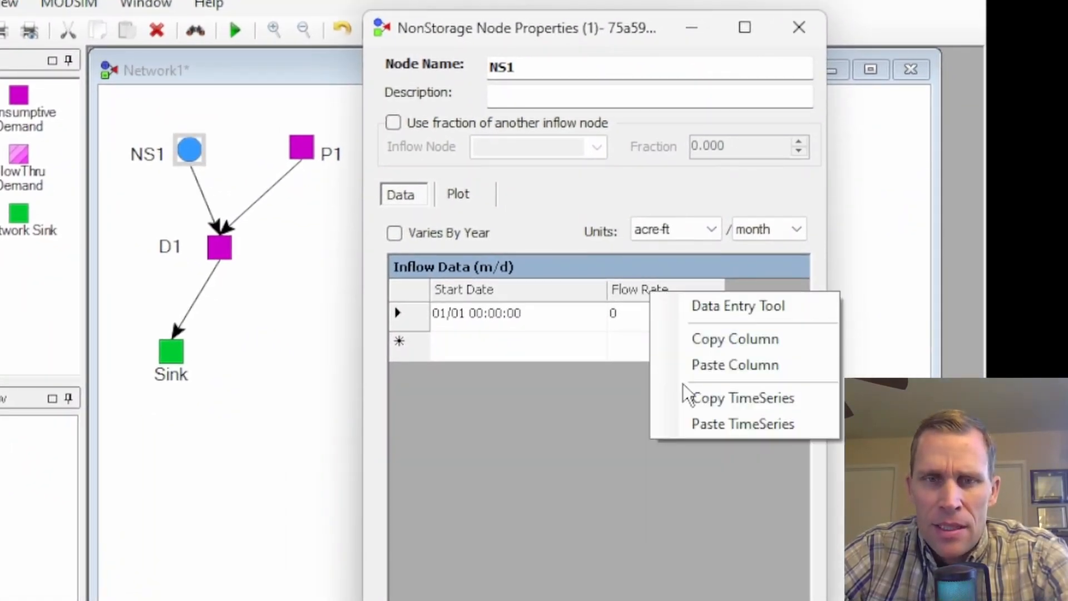
click(697, 370)
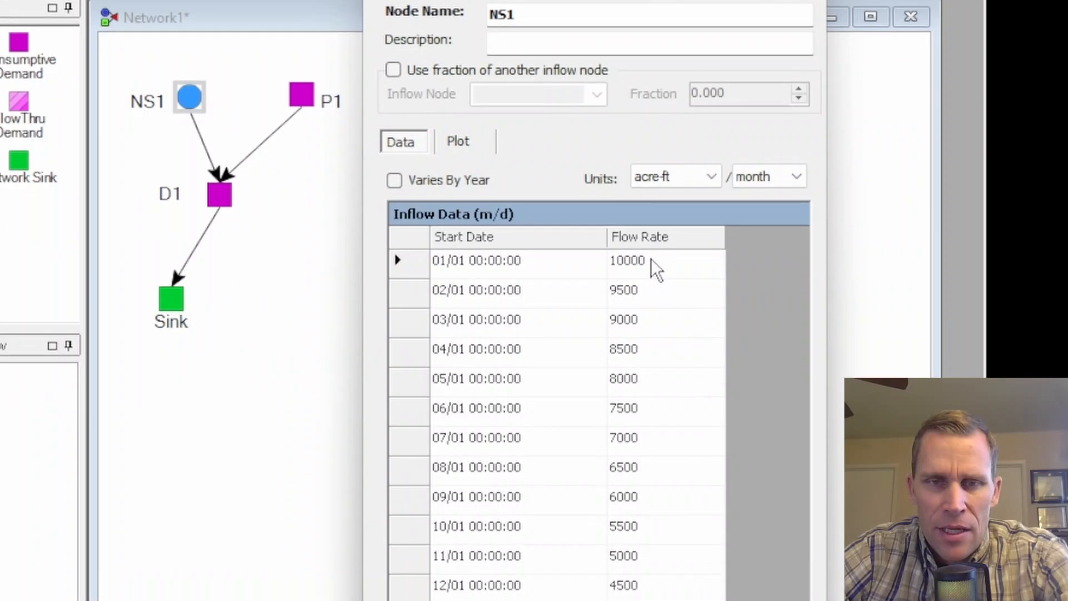
click(652, 257)
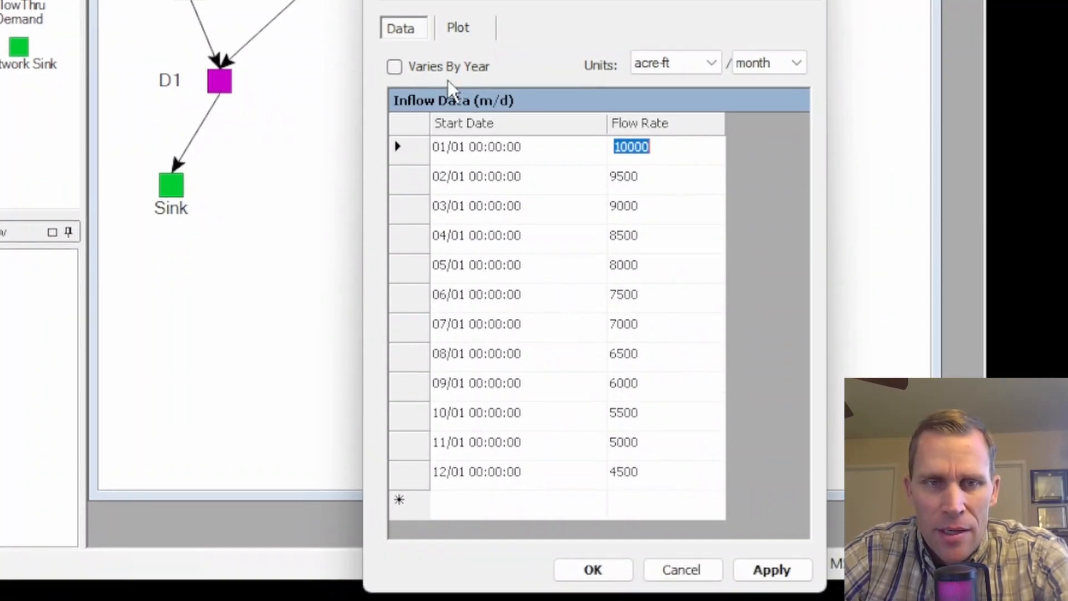
- Plot NS1's inflow series as a bar chart and apply the node's properties
click(463, 26)
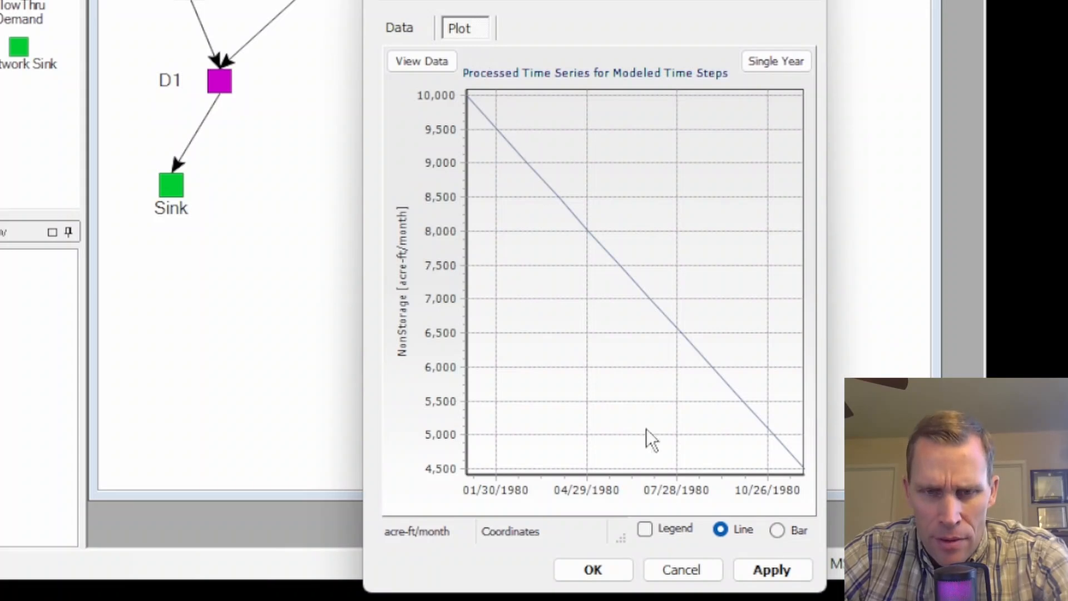
click(776, 530)
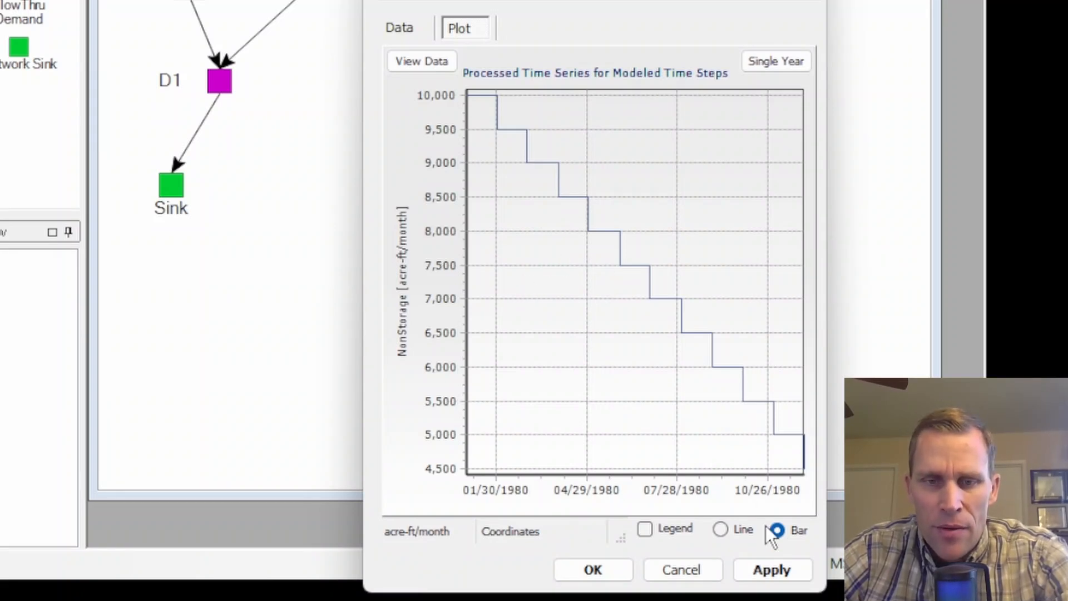
click(773, 571)
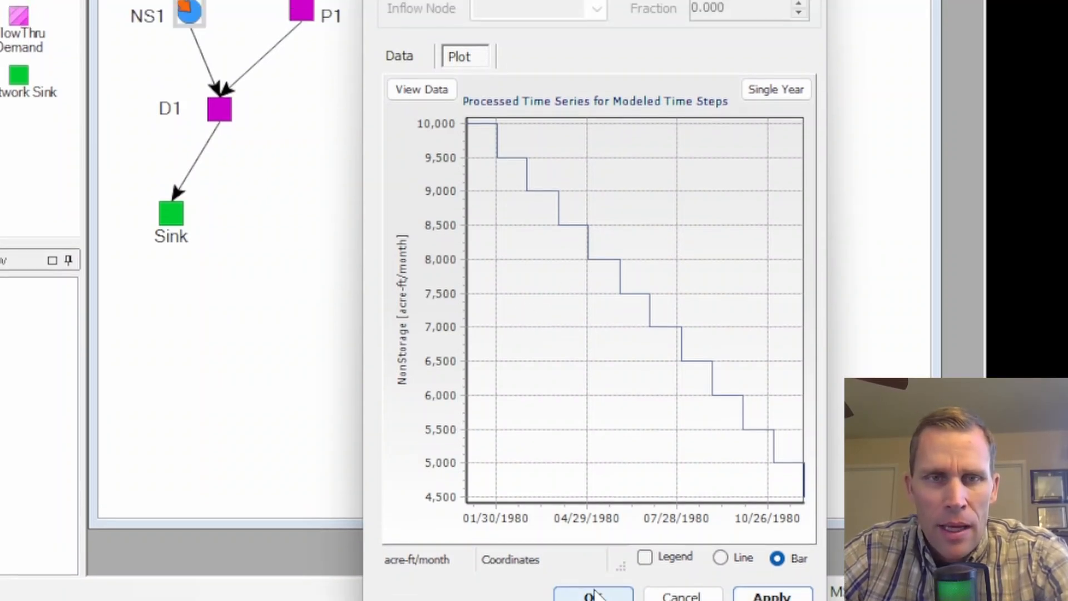
click(593, 568)
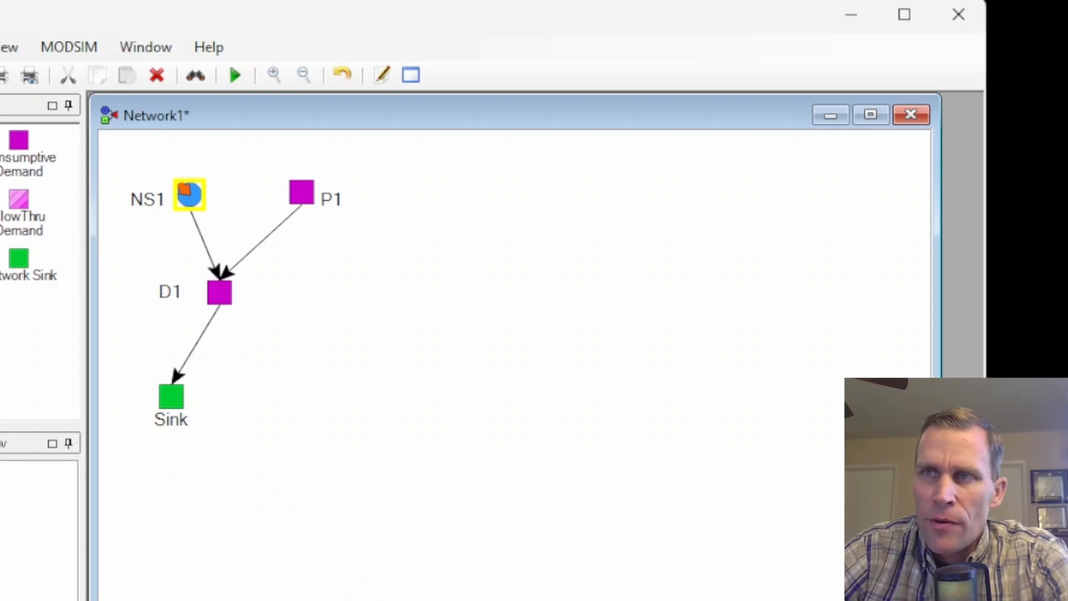
- Open D1's properties and check its priority number in the general settings
right_click(223, 297)
click(279, 487)
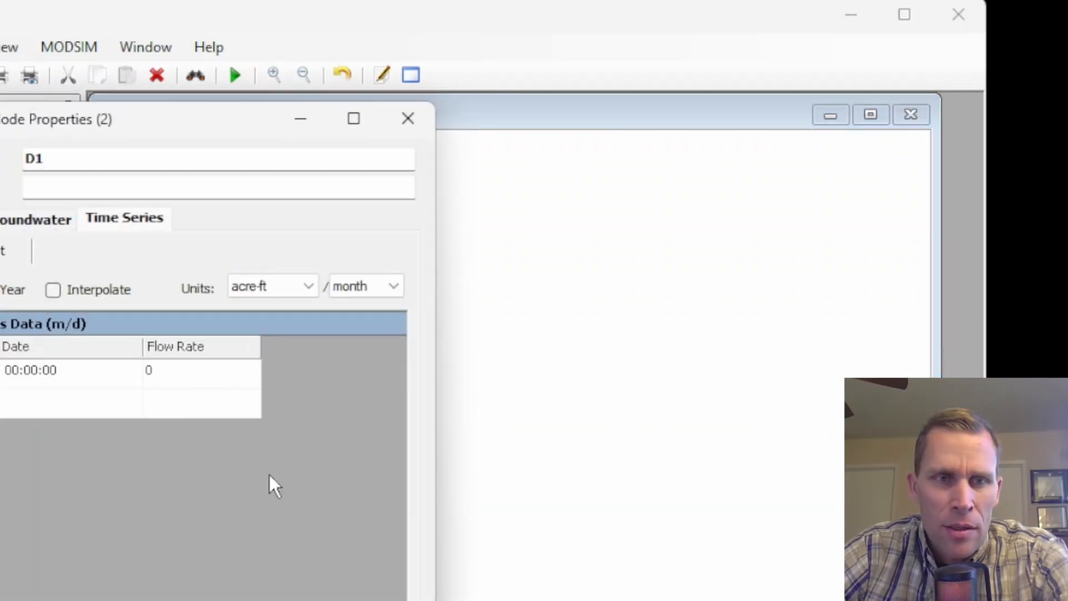
drag(157, 125, 626, 70)
click(420, 167)
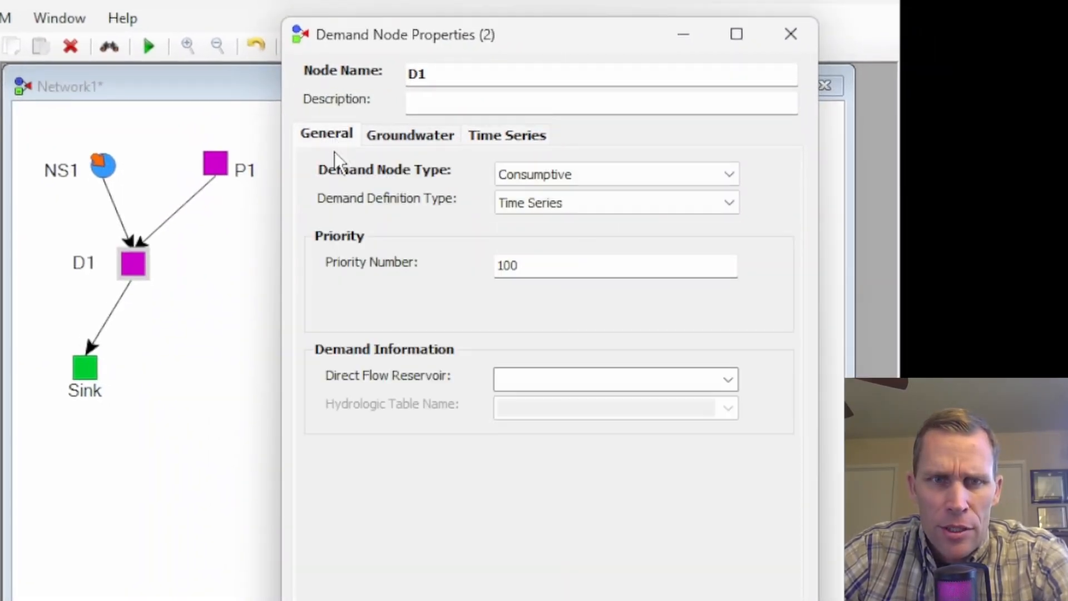
drag(521, 266, 479, 267)
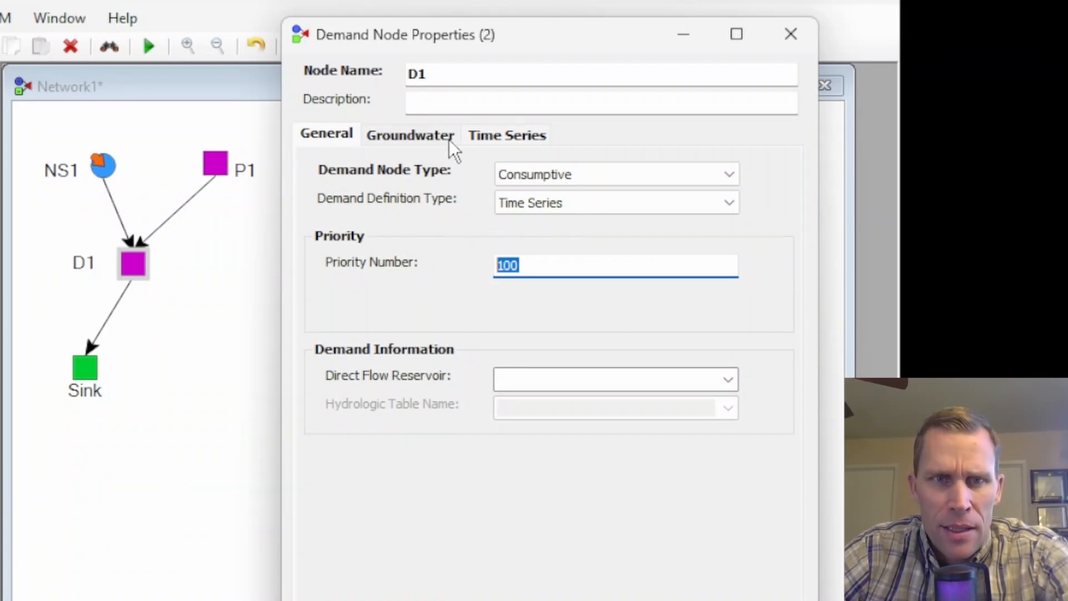
- Set the flow rate in D1's demand time series to 8000 acre-ft/month and apply it
click(485, 139)
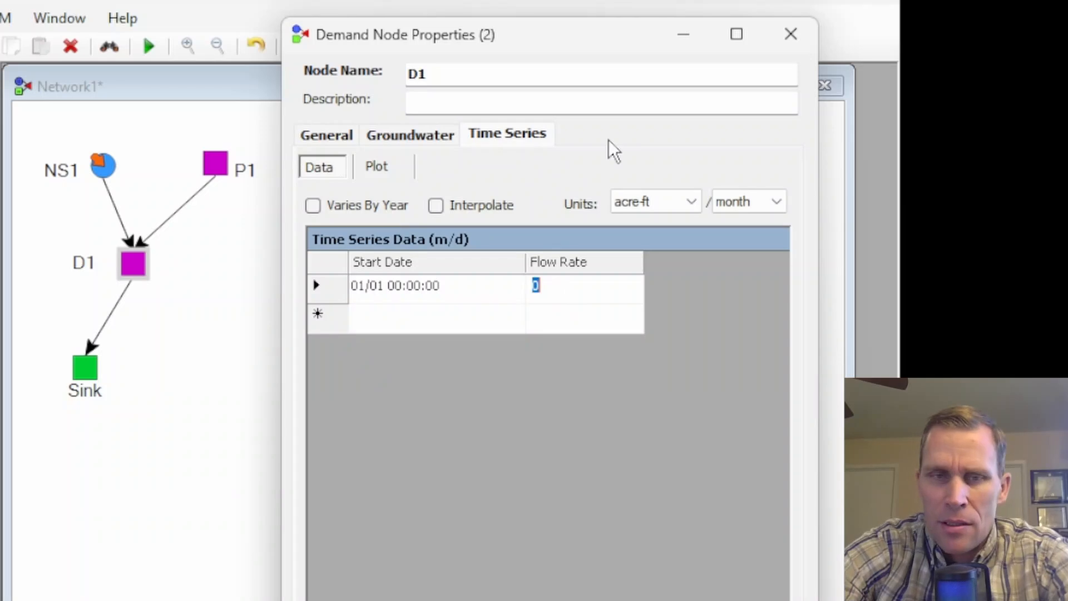
text(8000)
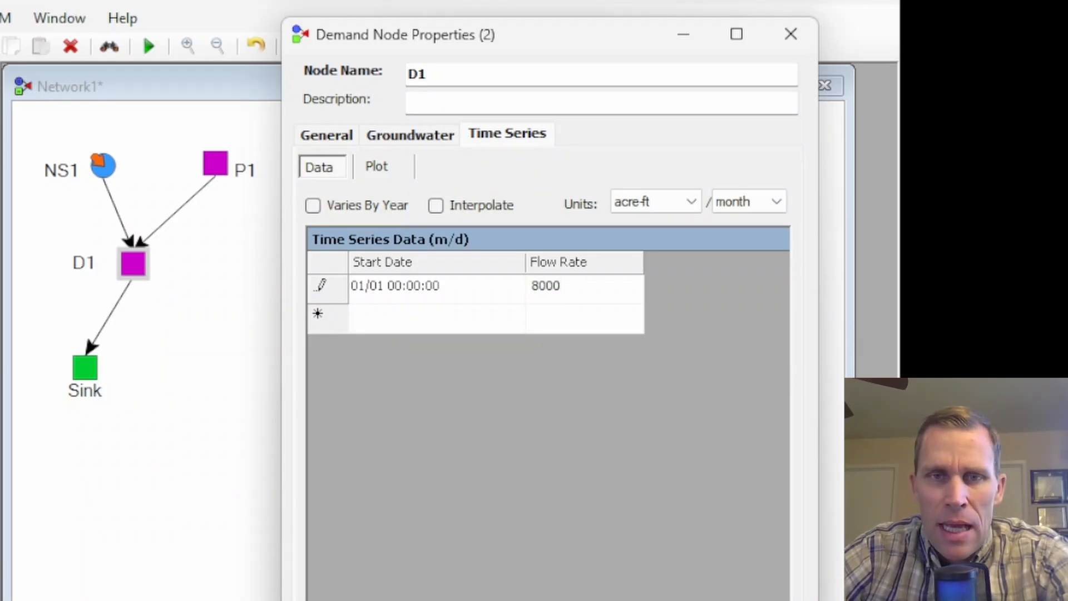
click(738, 567)
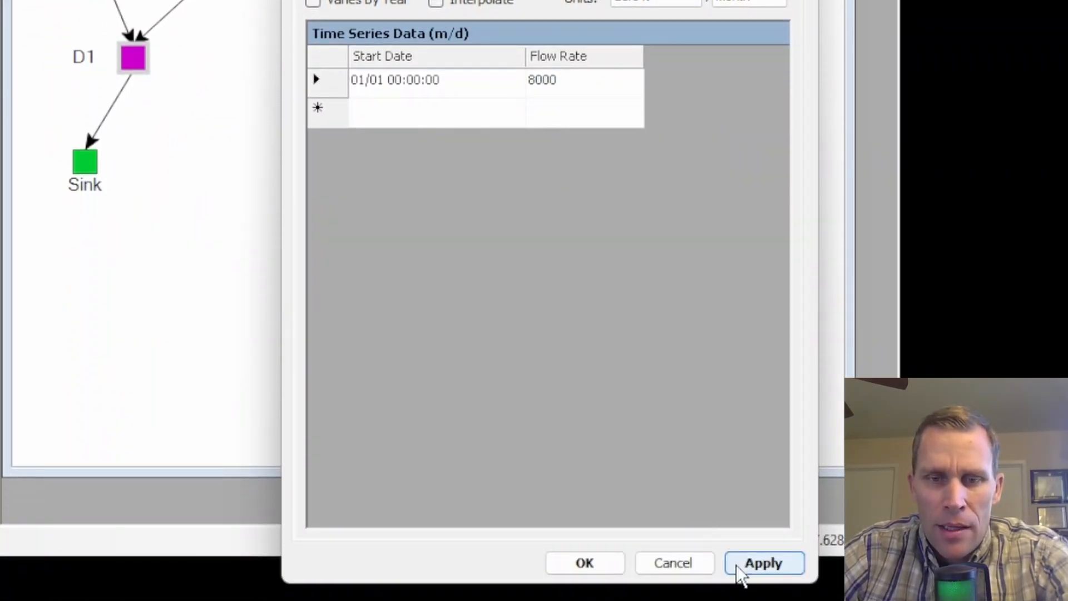
click(589, 565)
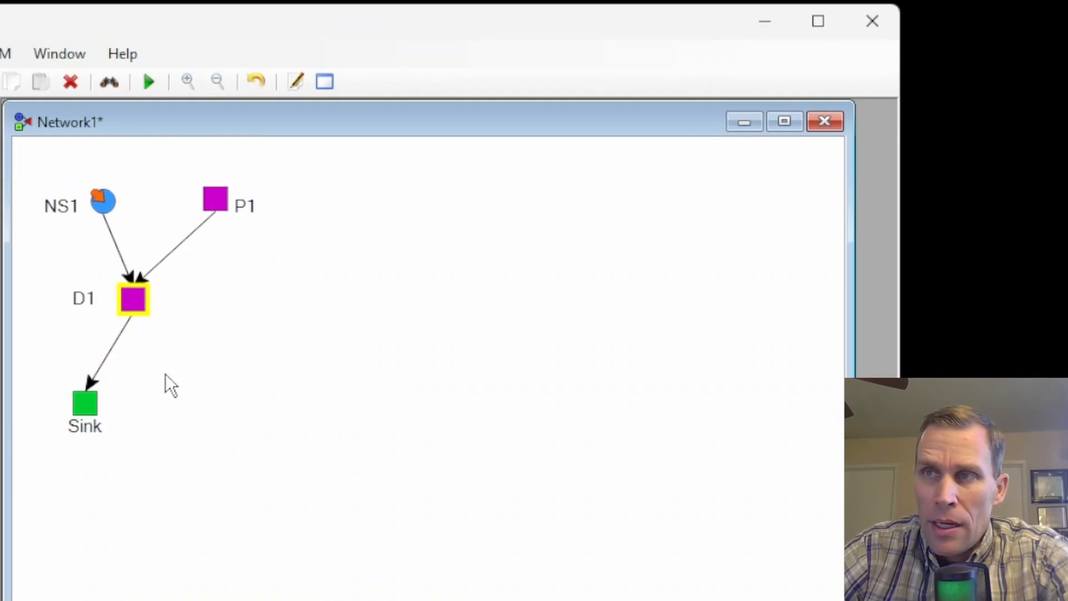
- Move P1 slightly closer to NS1 and open its properties to review the priority, groundwater and time series settings
drag(215, 205, 205, 211)
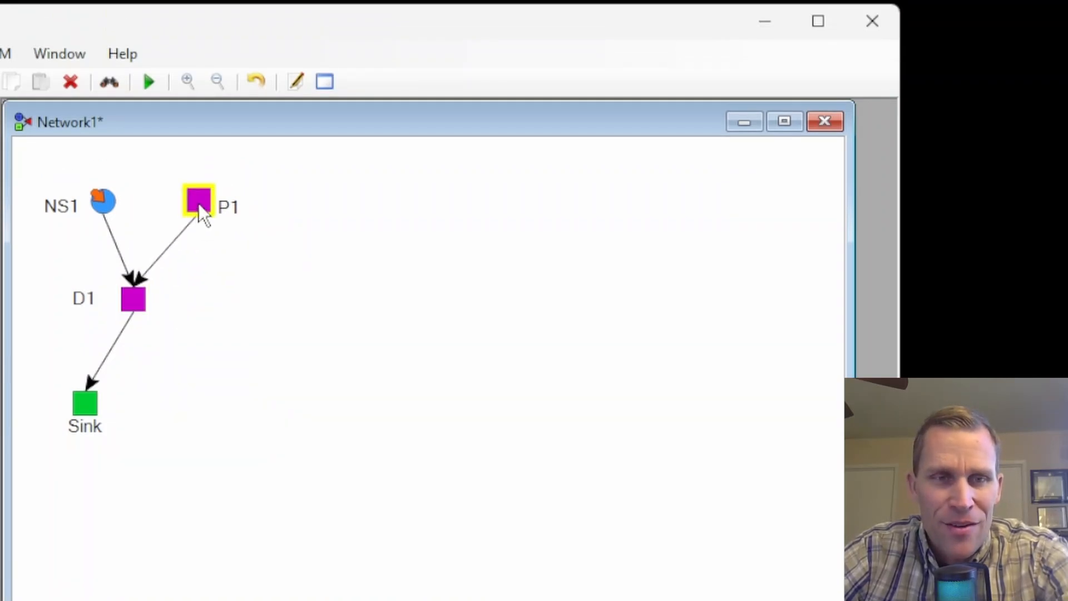
right_click(204, 208)
click(244, 401)
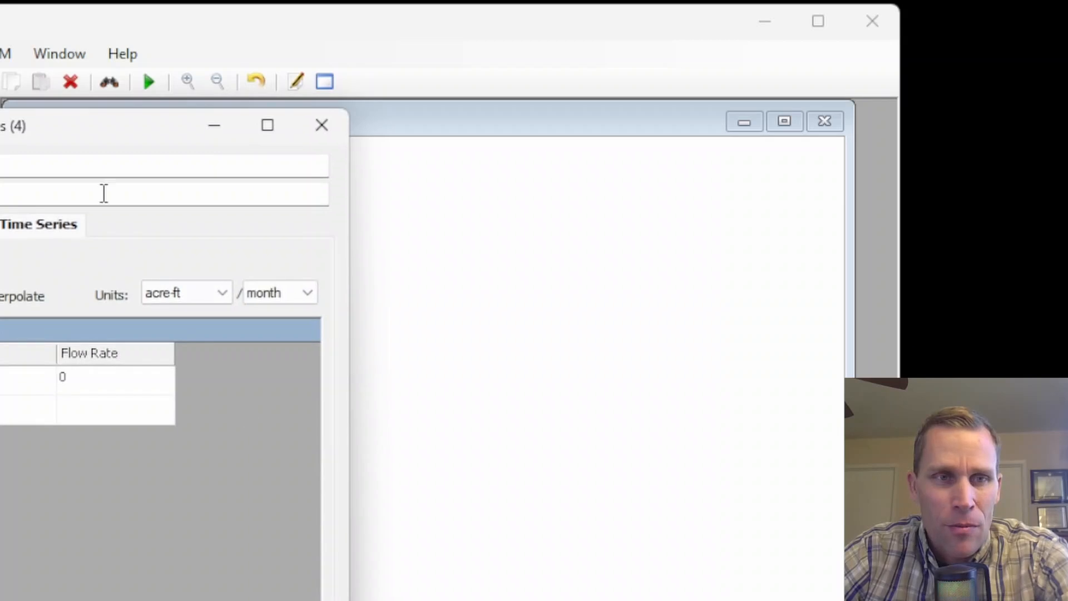
drag(122, 138, 537, 86)
click(308, 170)
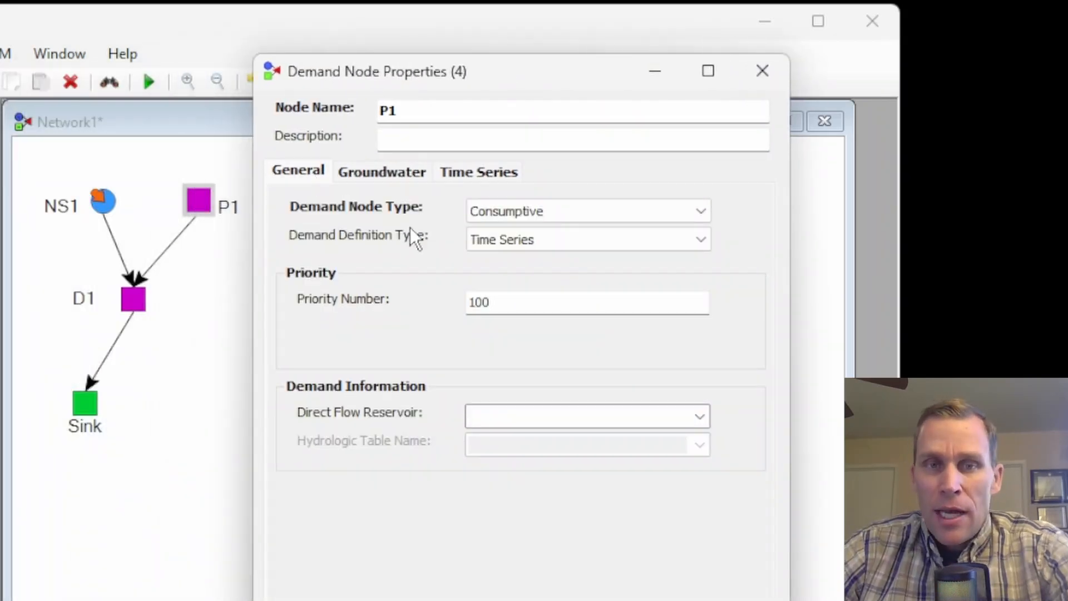
double_click(510, 295)
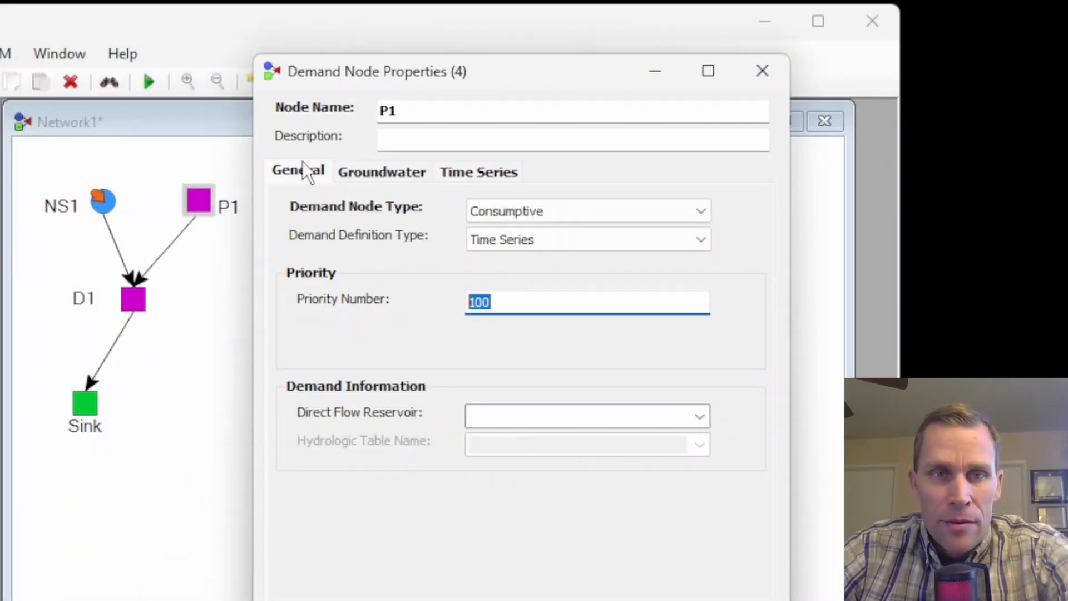
click(357, 171)
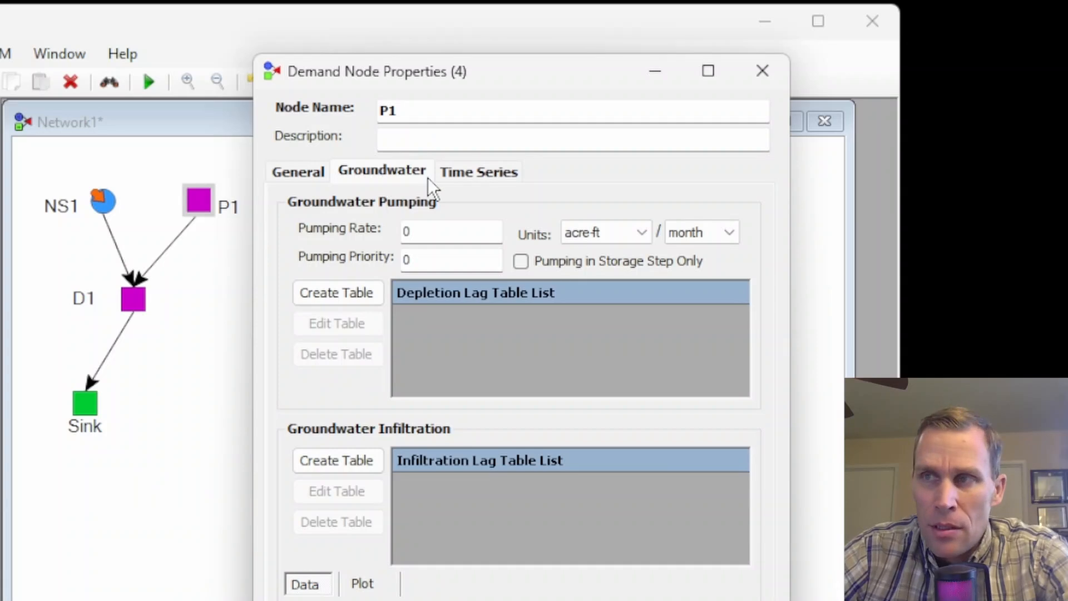
click(459, 177)
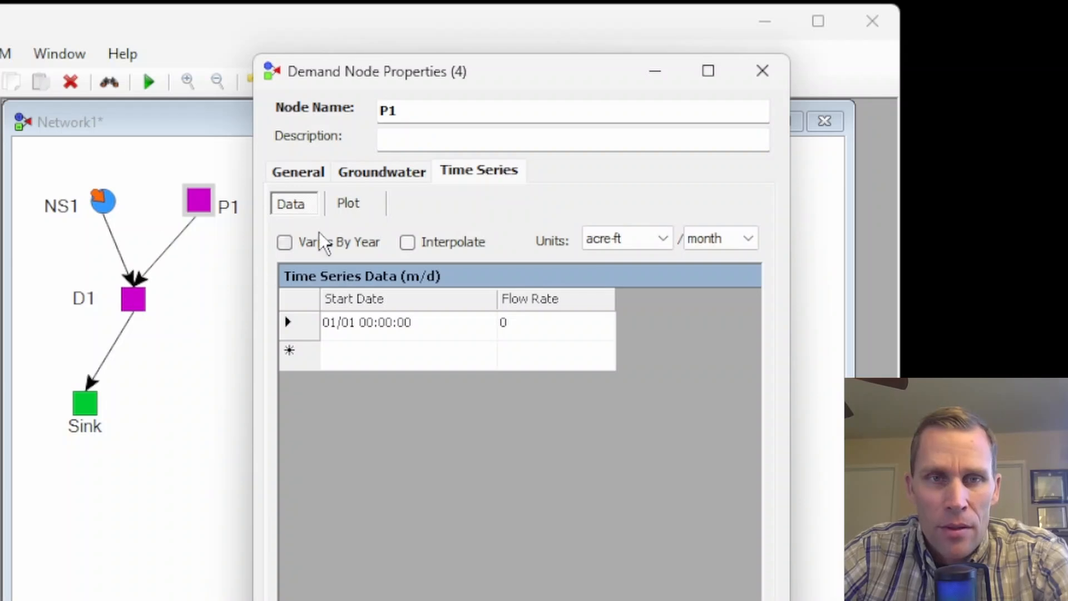
- Set P1's groundwater pumping rate to 10000 acre-ft/month
click(366, 178)
drag(414, 79, 404, 37)
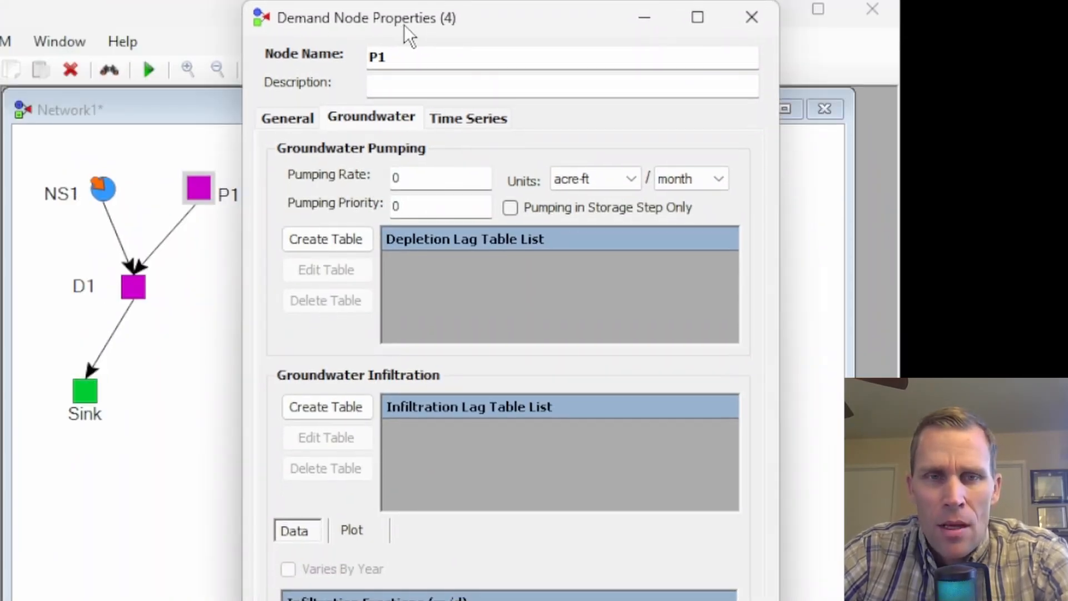
double_click(414, 174)
text(10000)
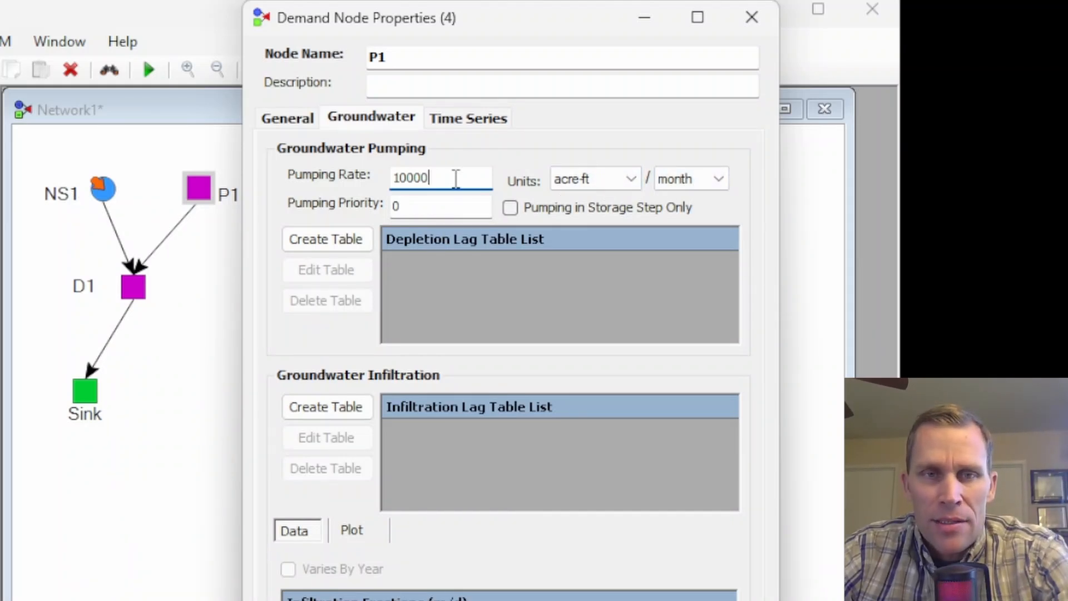
drag(455, 178, 367, 183)
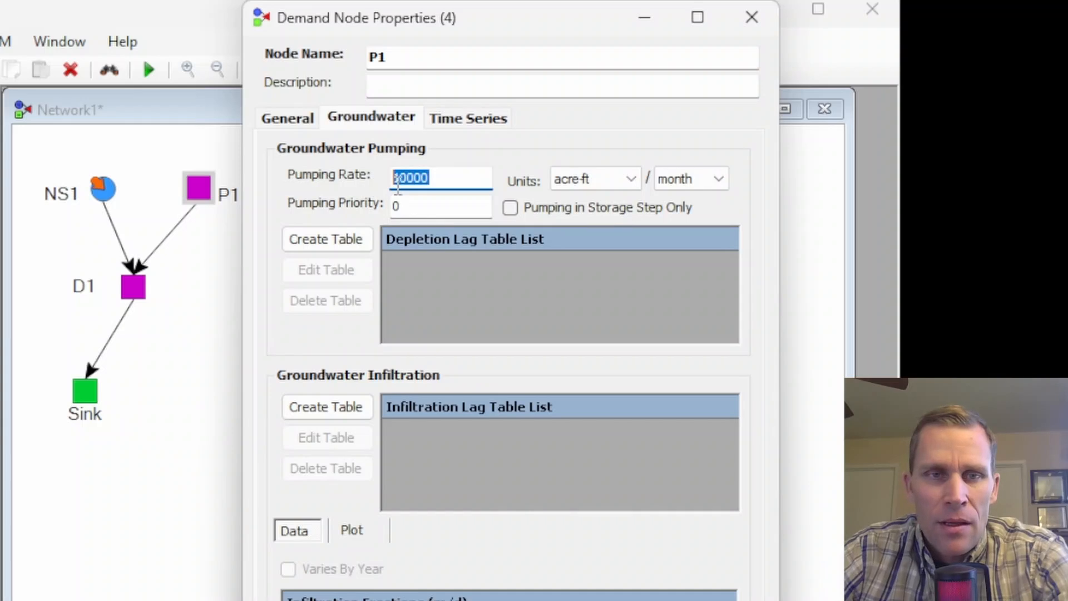
- Set P1's groundwater pumping priority to 5010
drag(433, 206, 369, 213)
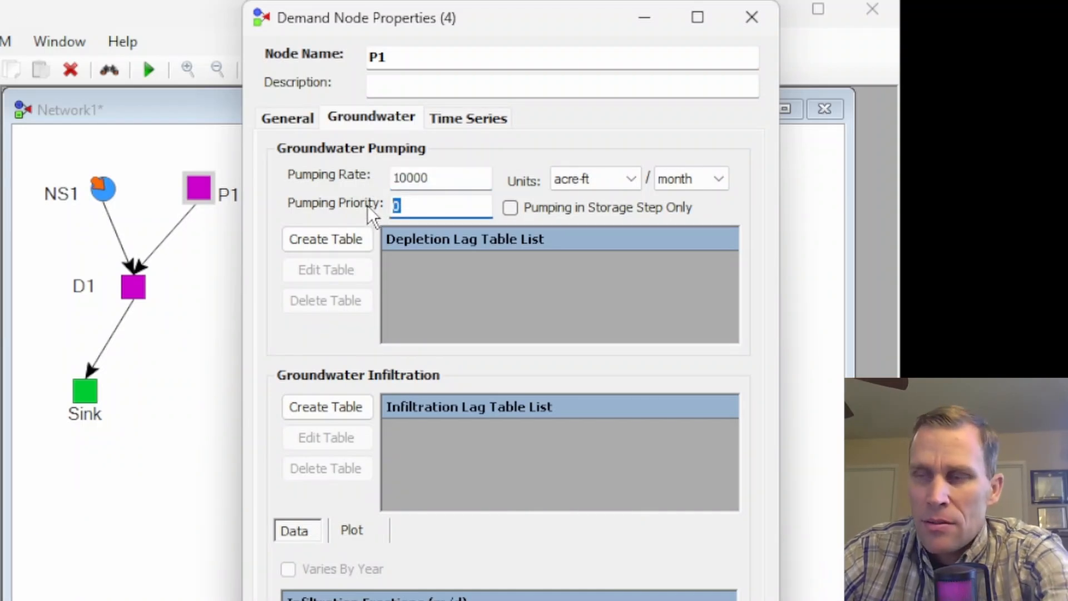
text(5010)
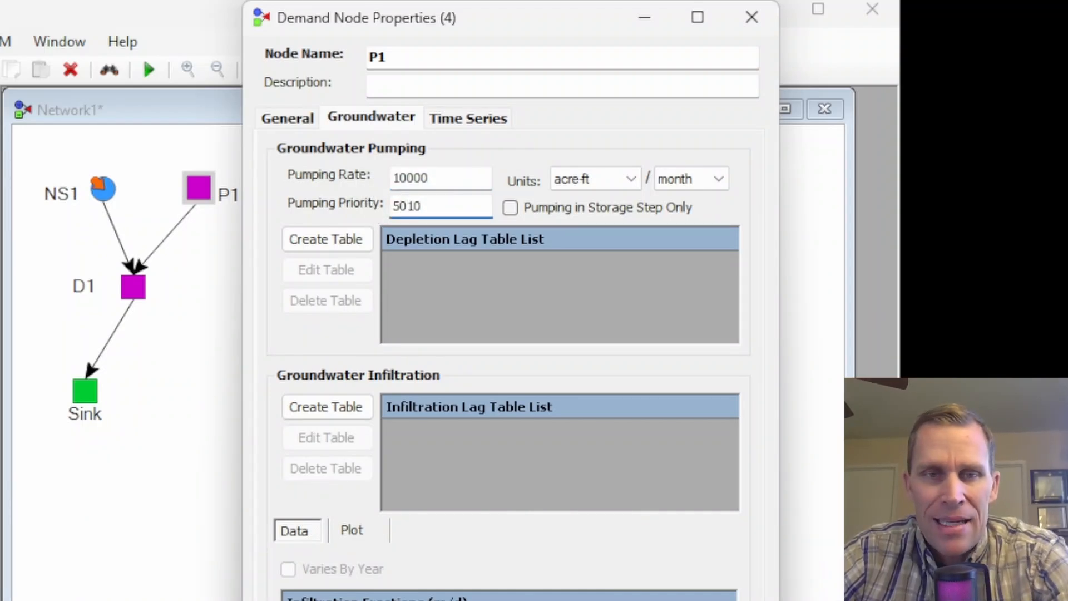
drag(426, 206, 376, 206)
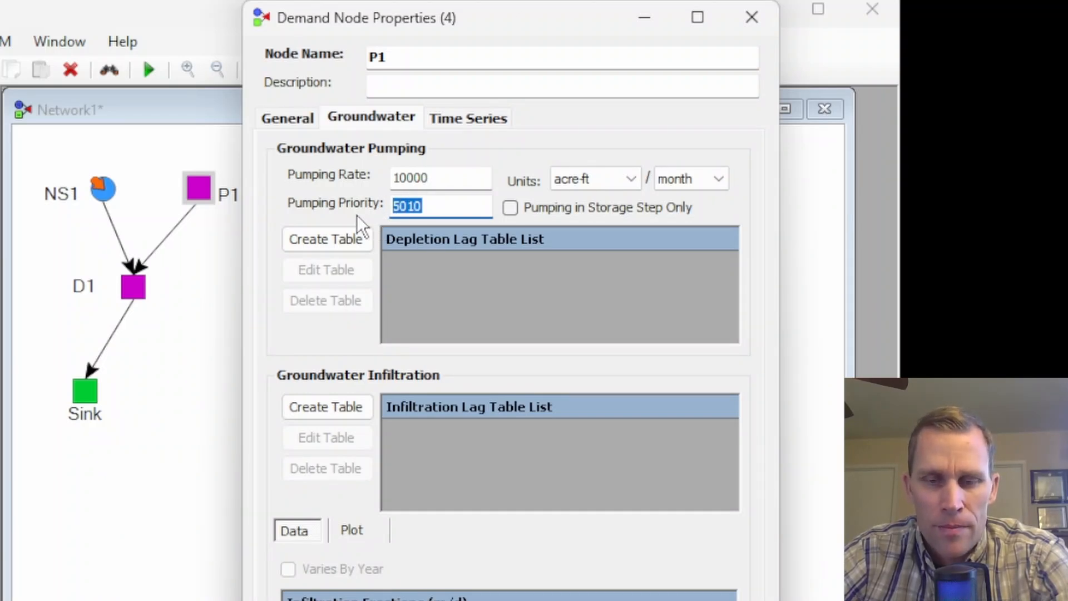
- Switch to the User's Manual PDF and examine the cost equation for artificial demand links and its priority range
key(alt+Tab)
scroll(400, 178, down, 6)
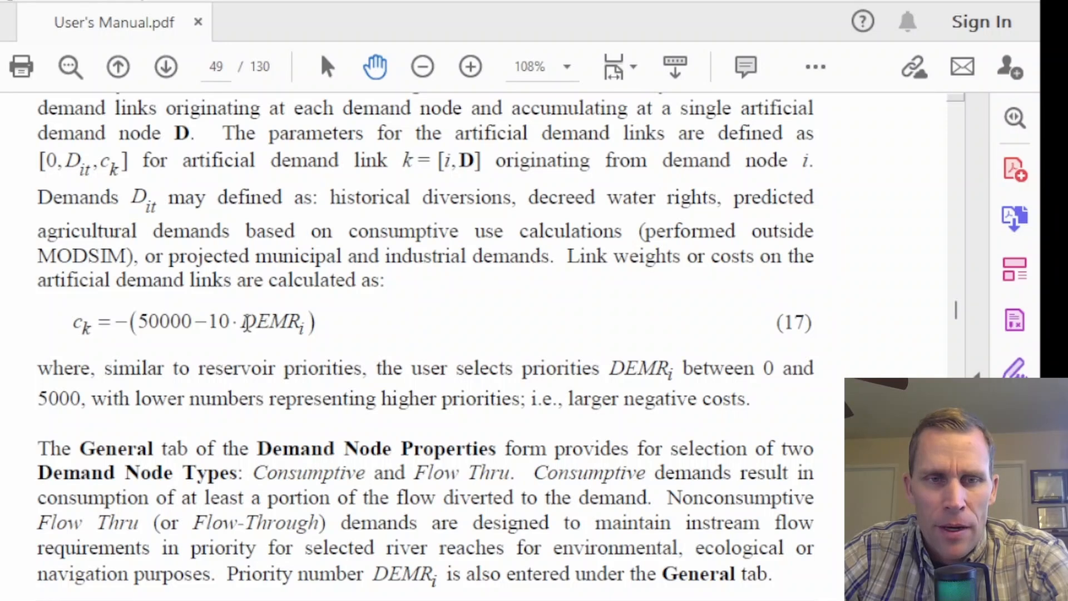
- Examine the 10·DEMR term and the 50000 constant in the manual's artificial demand link cost equation (17)
drag(241, 322, 298, 334)
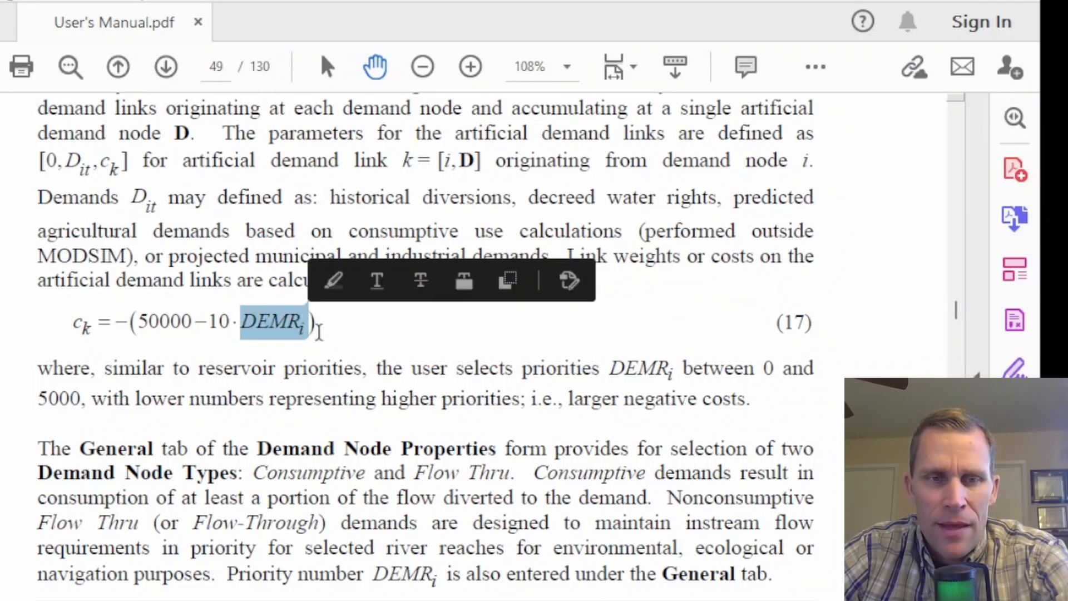
click(322, 330)
drag(210, 322, 307, 328)
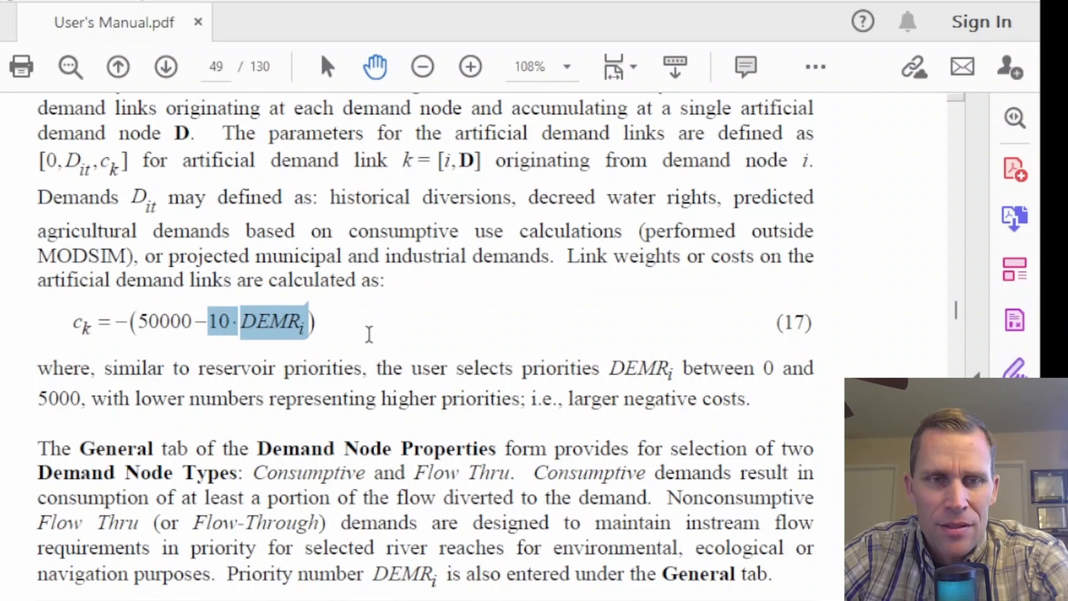
click(366, 332)
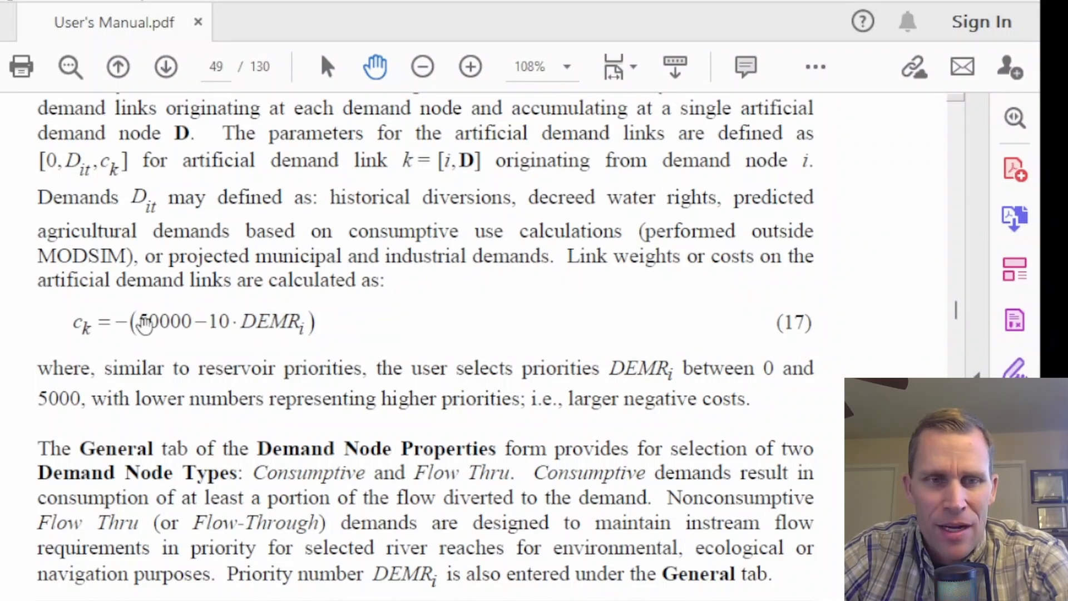
drag(147, 327, 199, 322)
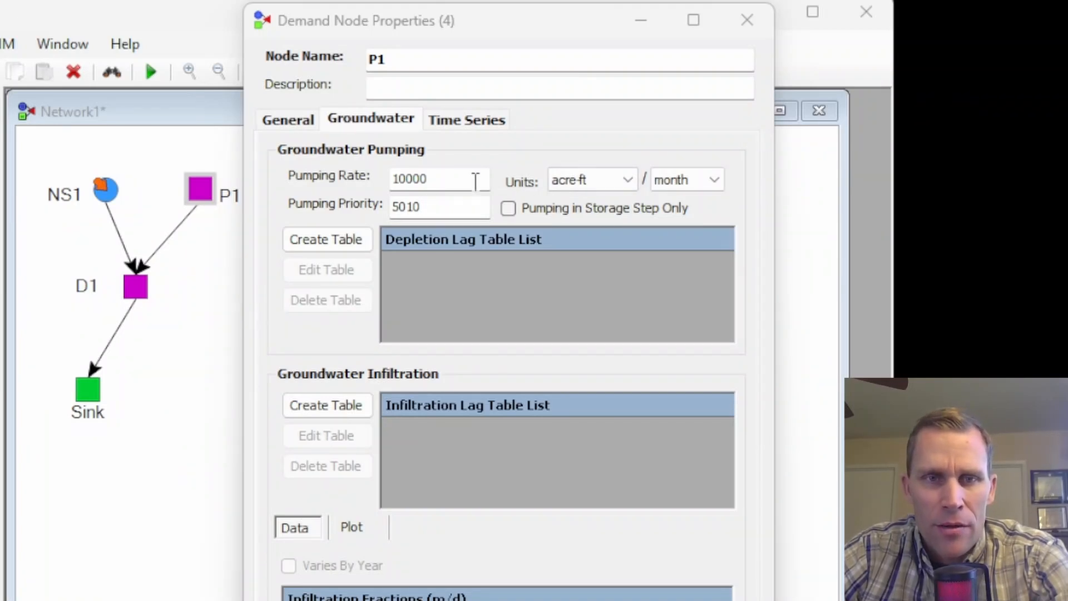
- Switch back to MODSIM, review P1's pumping priority, and accept its groundwater properties
drag(436, 206, 381, 206)
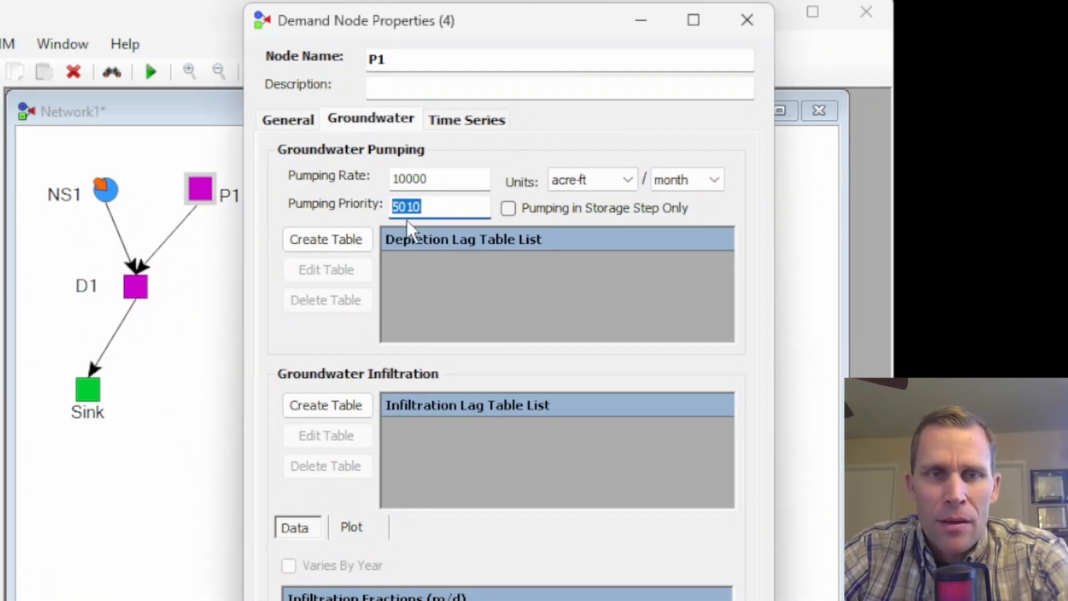
click(428, 216)
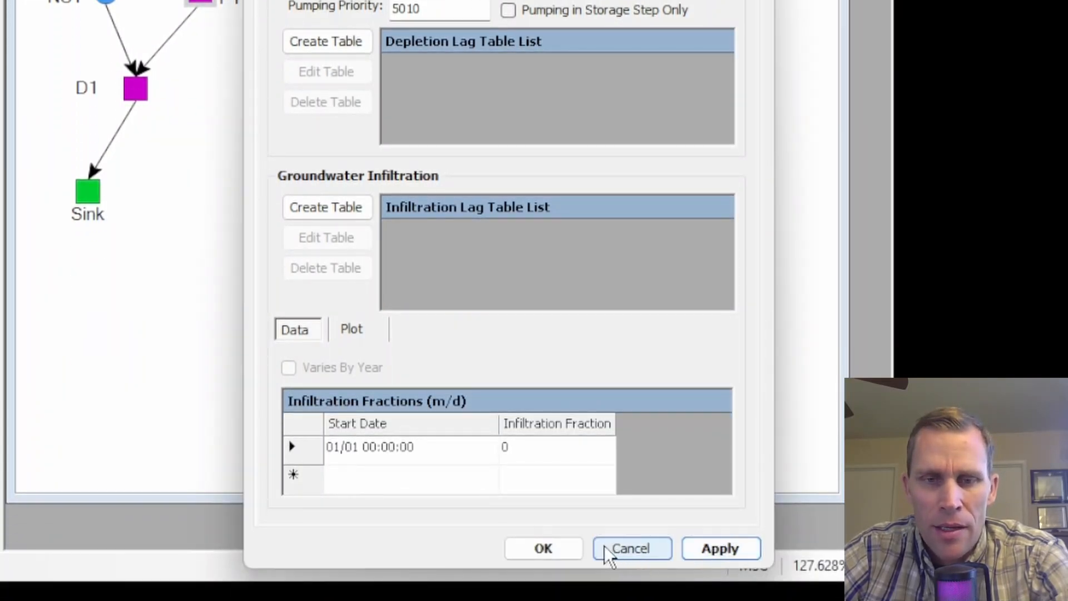
click(543, 548)
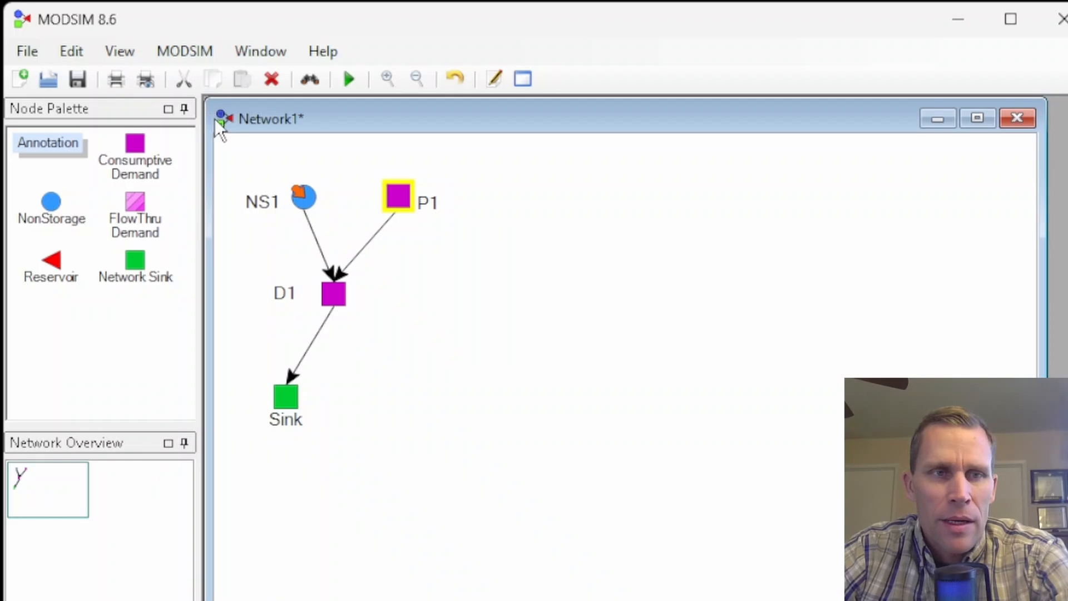
- Save the network as exercise17 in the project folder
click(84, 76)
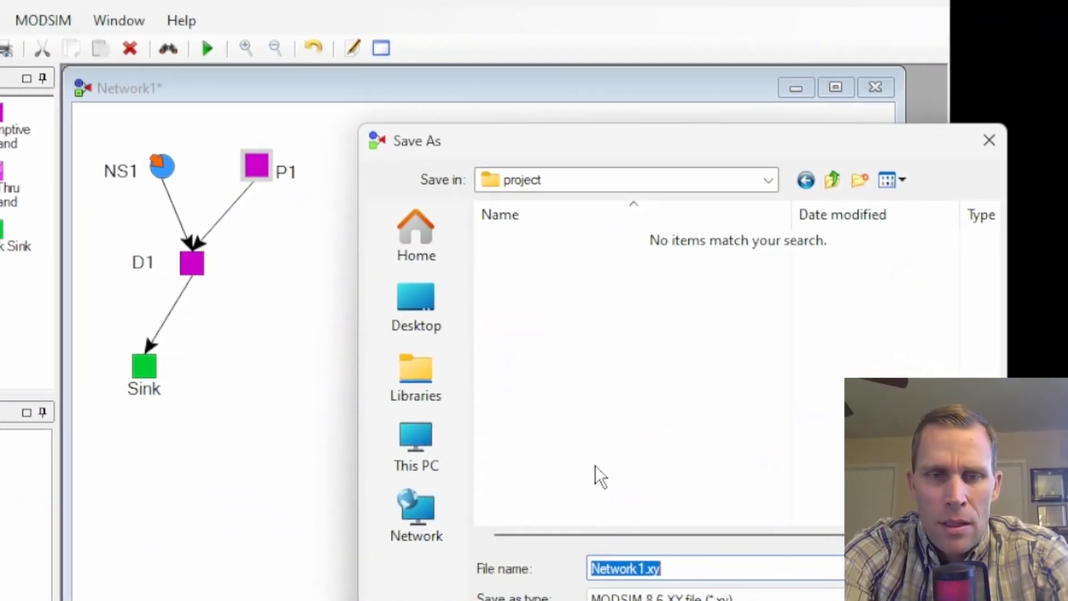
text(exercise17)
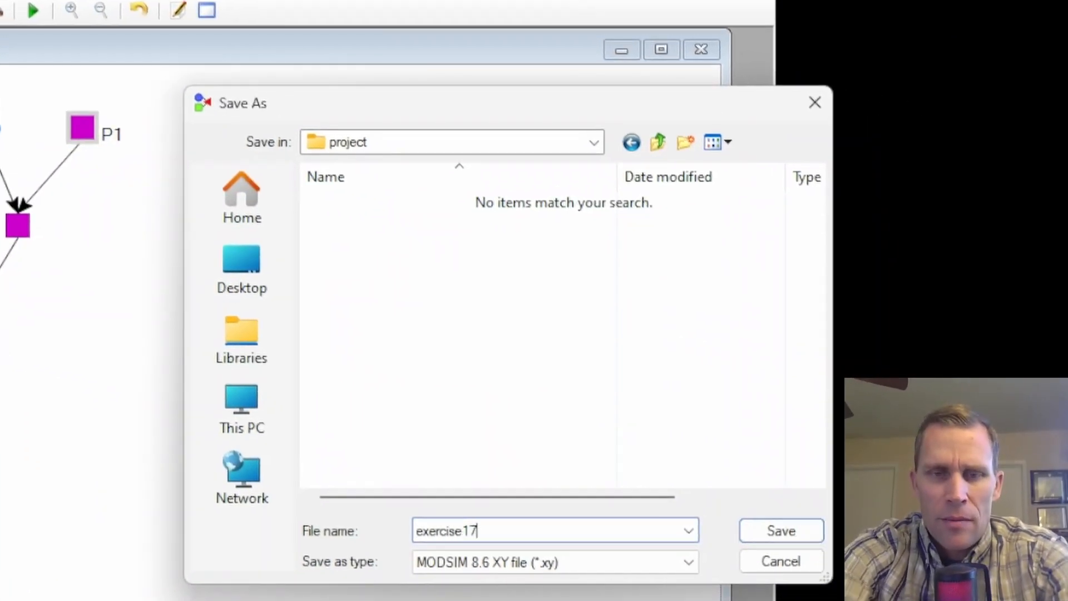
key(Return)
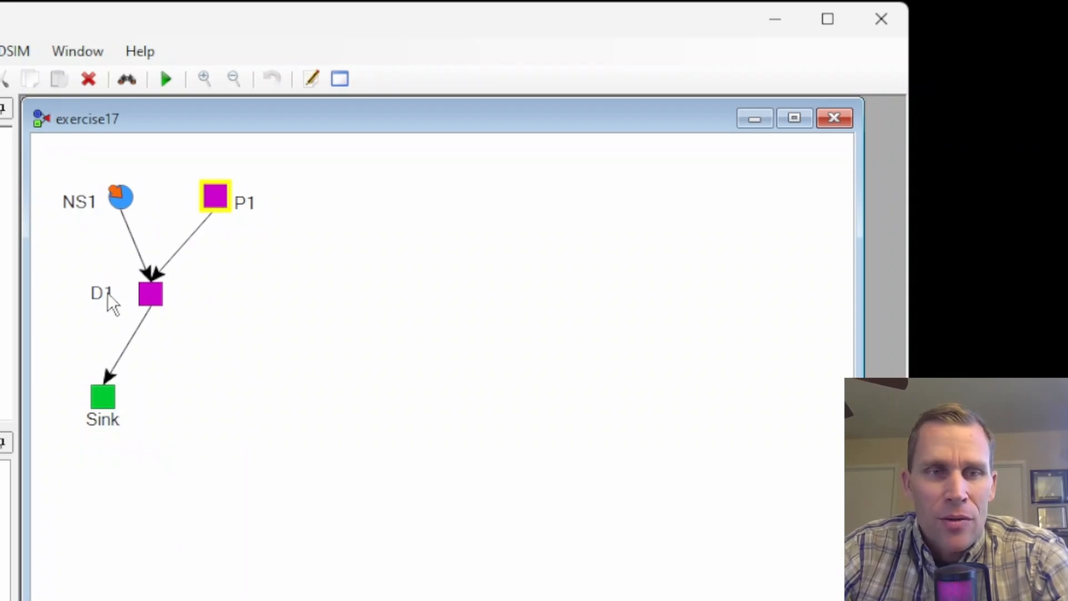
- Move the D1 label closer to its node and run the model, saving the changes
drag(109, 292, 122, 294)
click(165, 79)
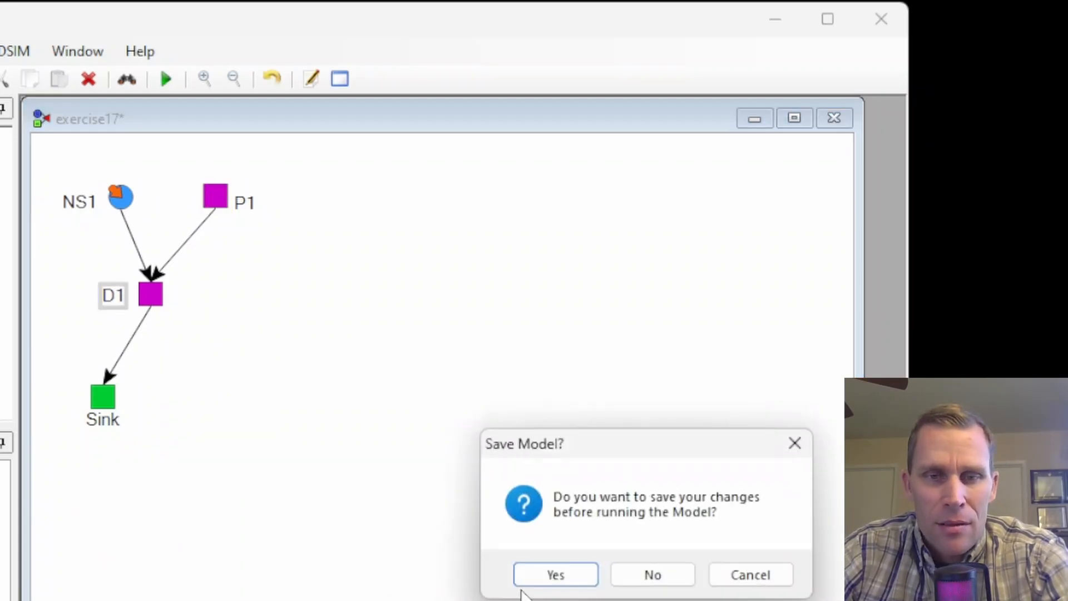
click(539, 573)
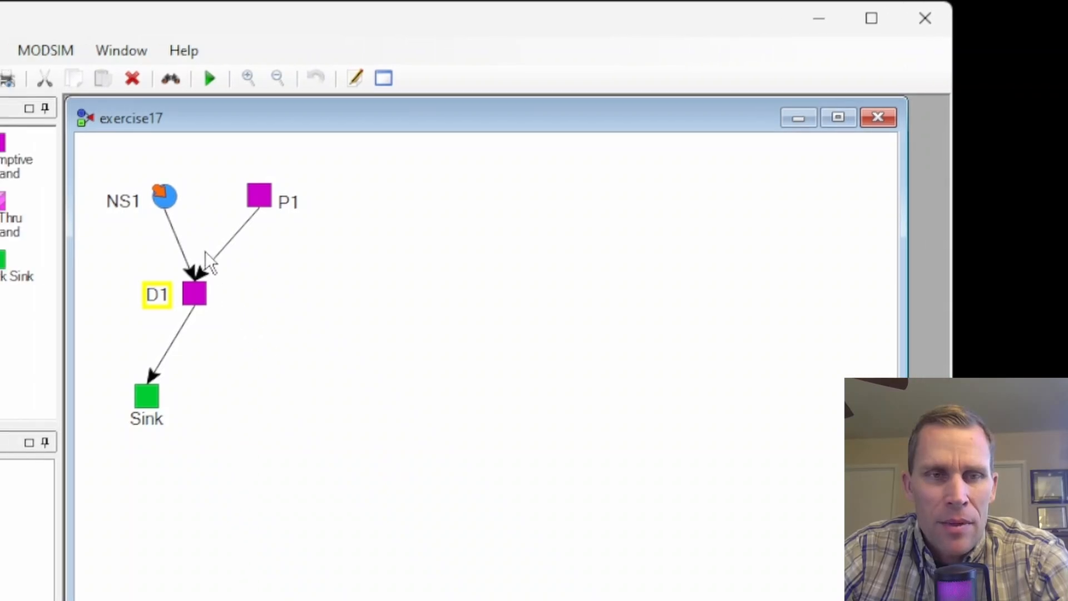
- Turn on Graphing Mode and plot the flow in the link from NS1 to D1
right_click(126, 237)
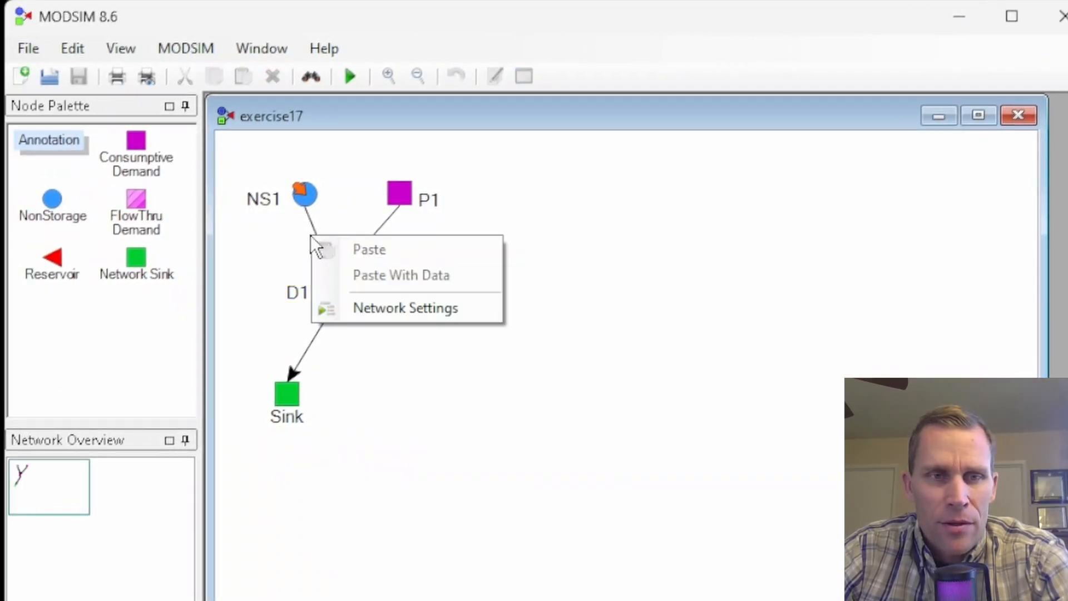
key(Escape)
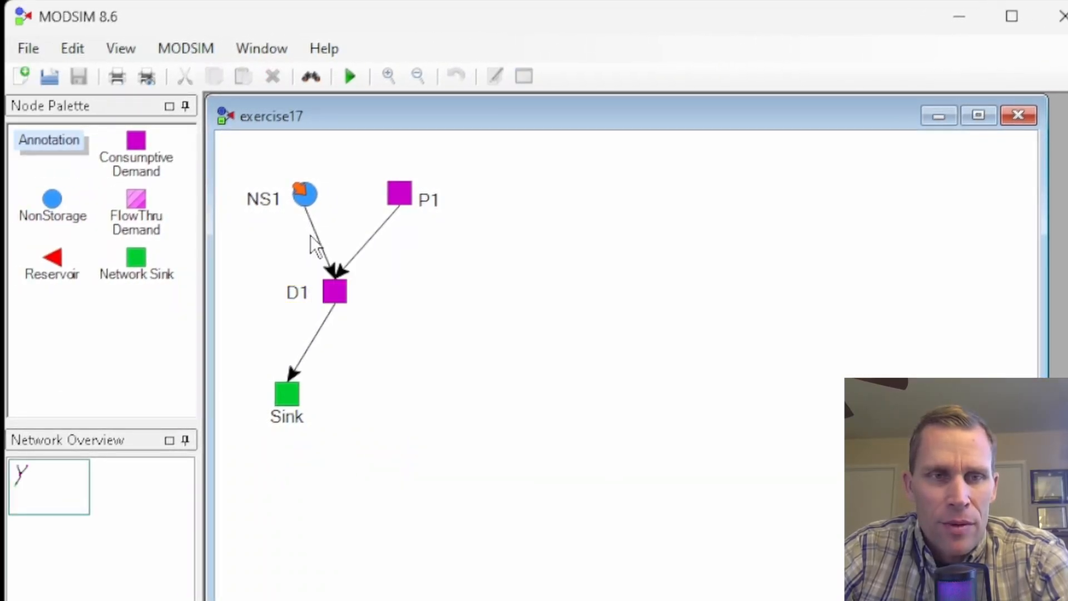
click(176, 51)
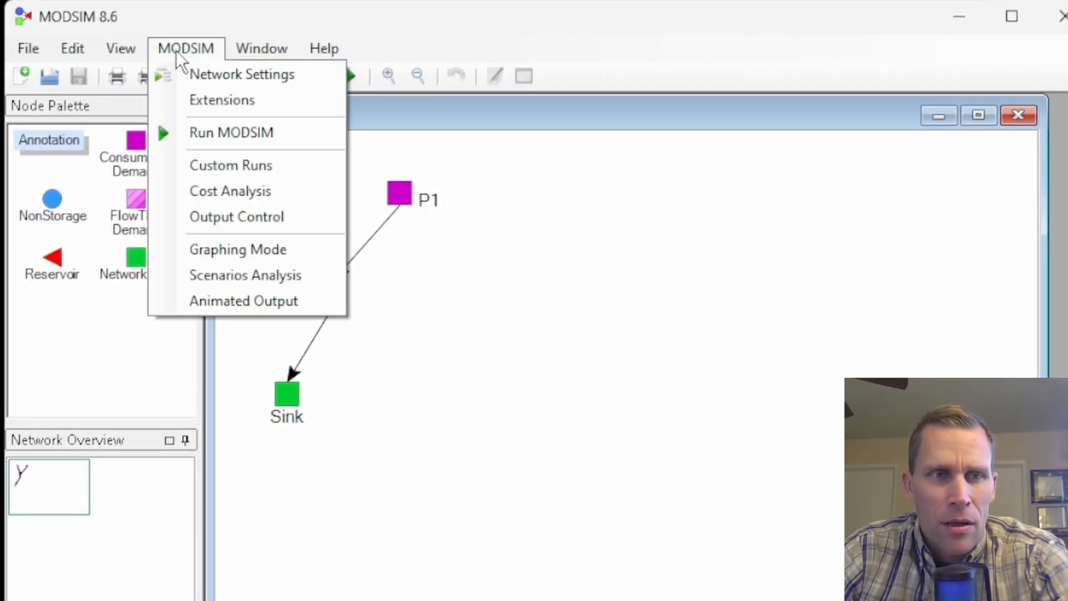
click(225, 250)
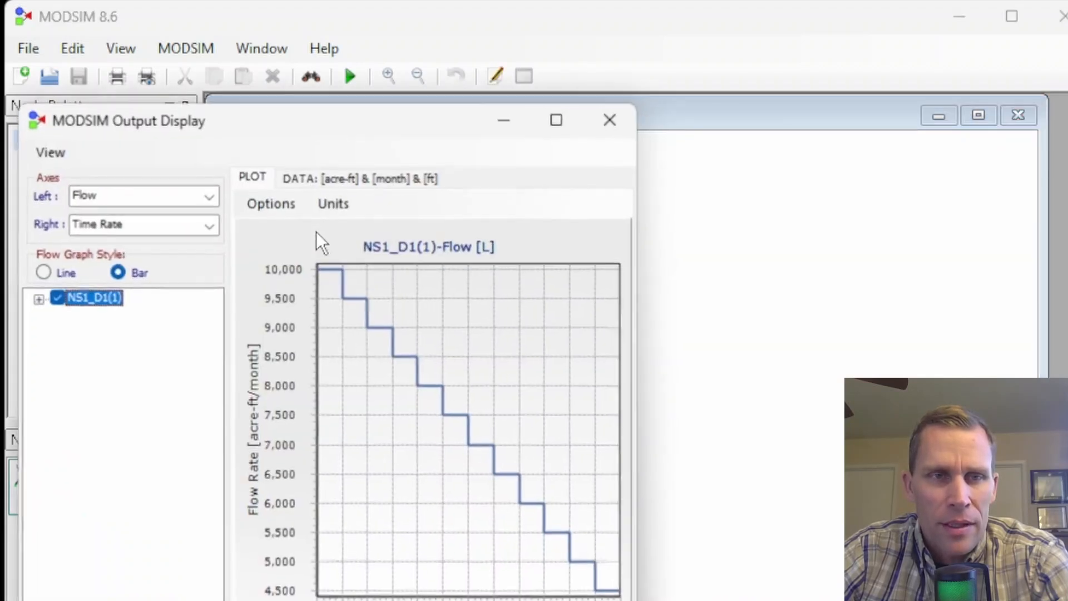
- Add the P1–D1 and D1–Sink link flows to the plot and place the output display beside the network
click(513, 121)
double_click(371, 236)
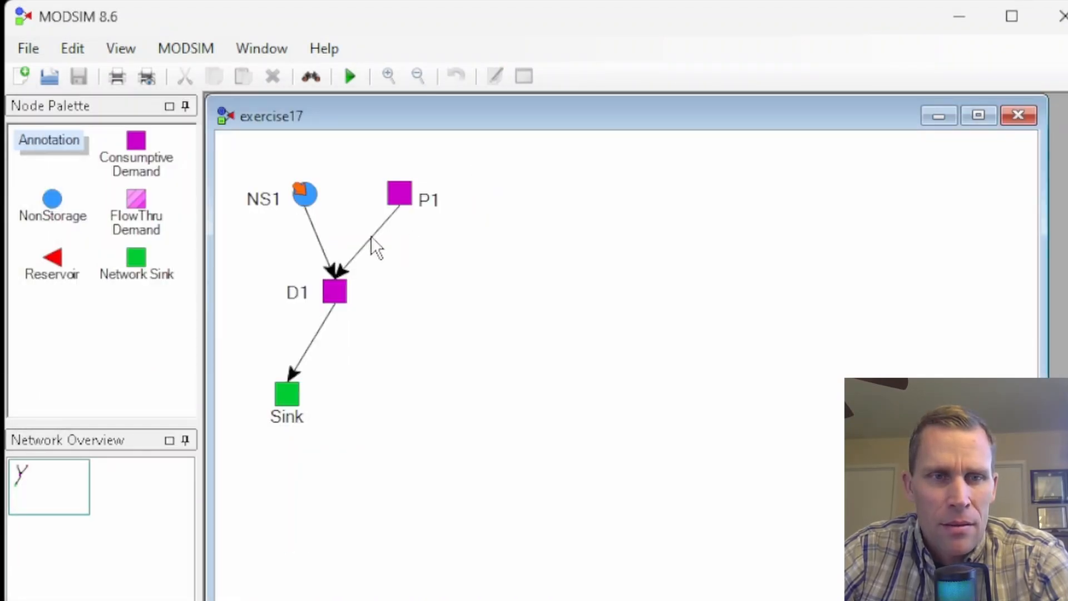
click(315, 339)
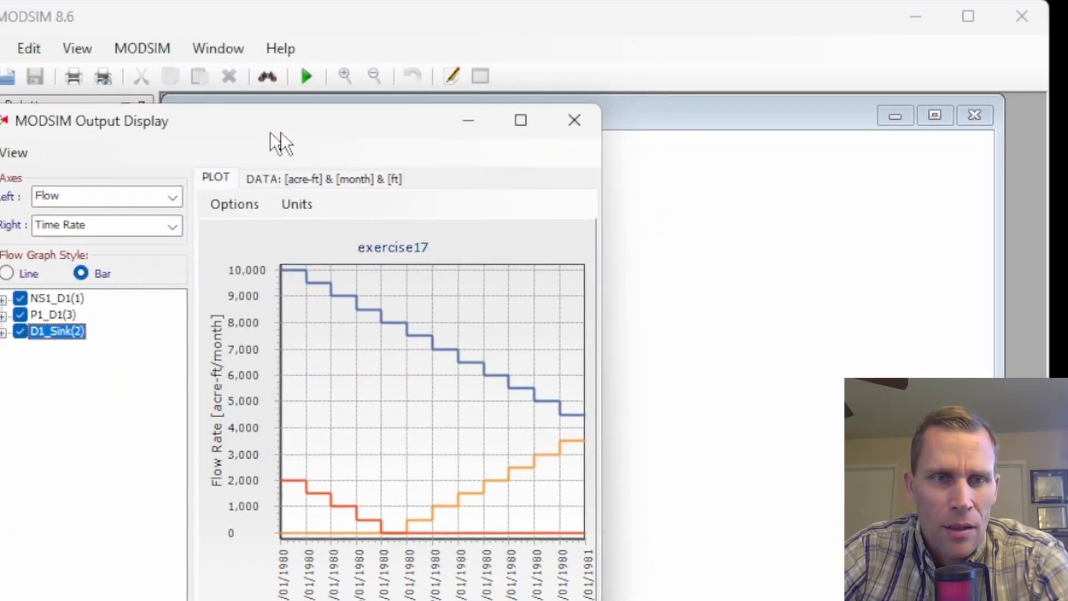
drag(318, 131, 814, 50)
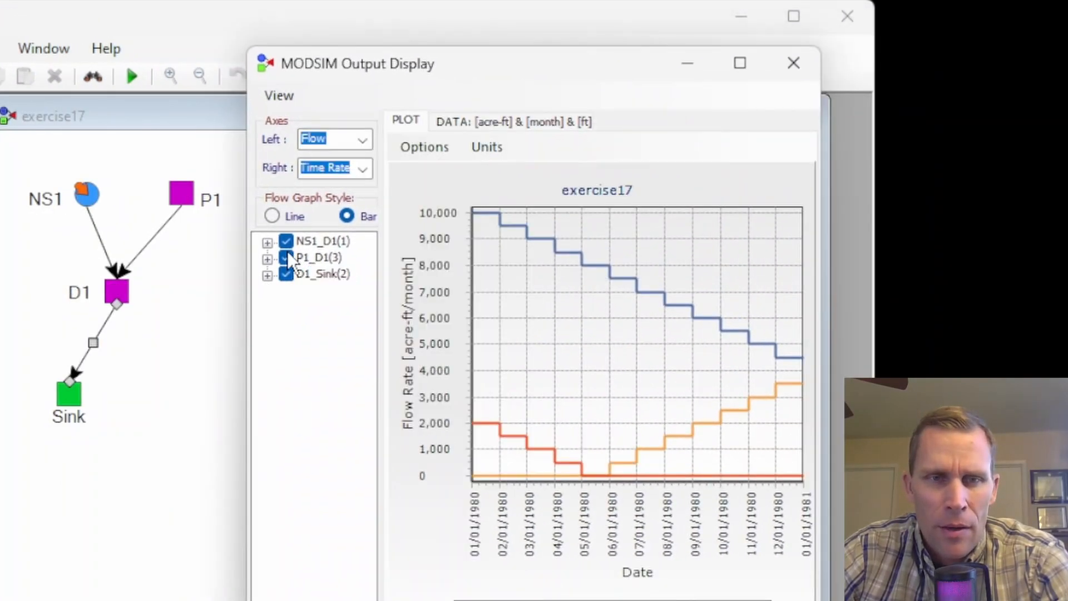
- Isolate the NS1–D1 flow in the plot, and add back the P1–D1 and D1–Sink flows one at a time to compare them
click(287, 251)
click(285, 270)
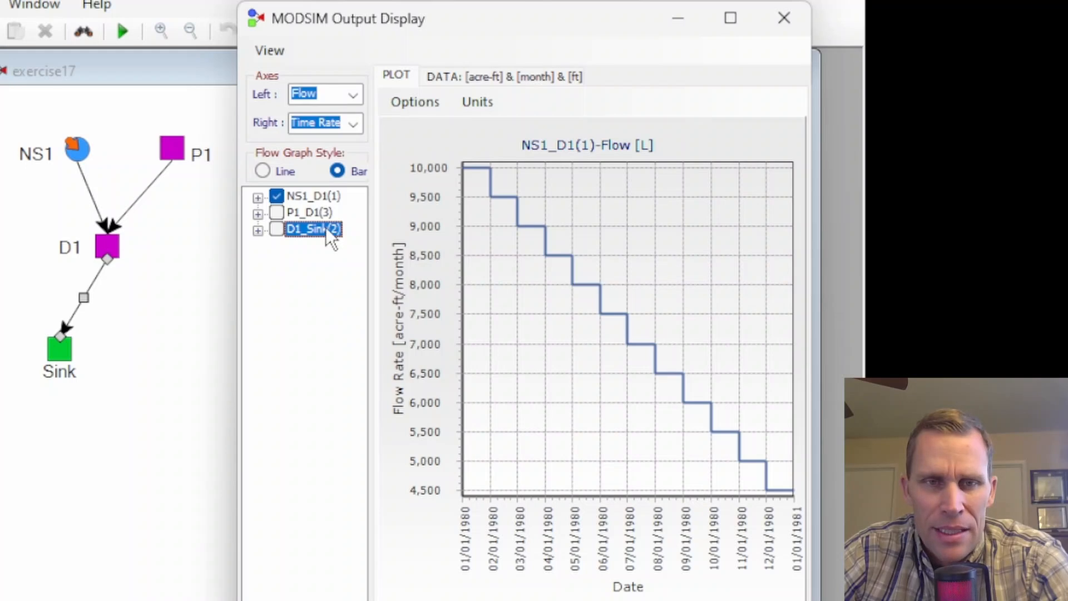
click(276, 210)
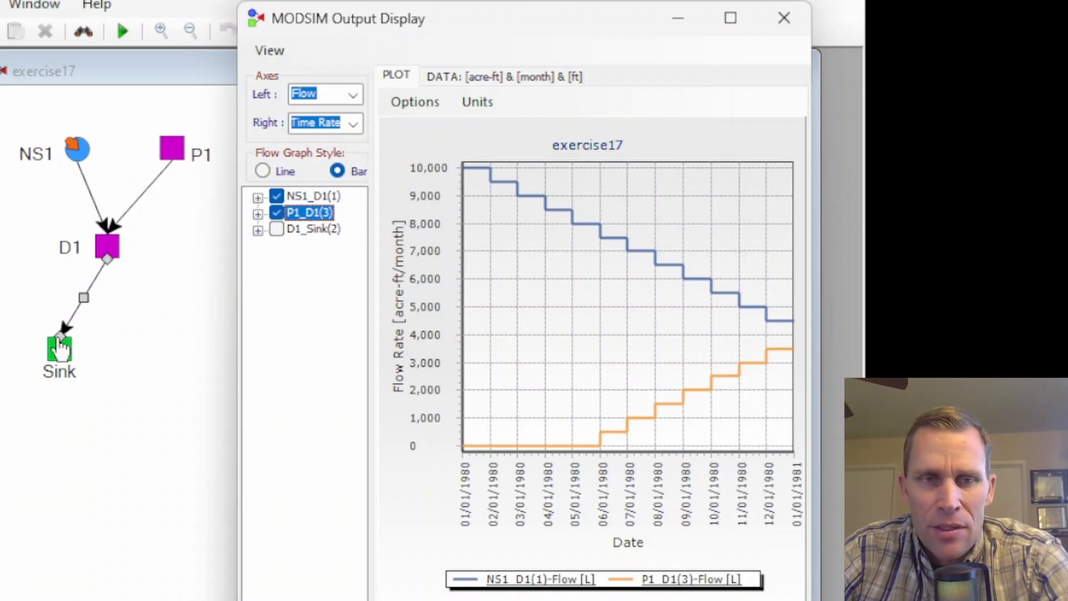
click(275, 229)
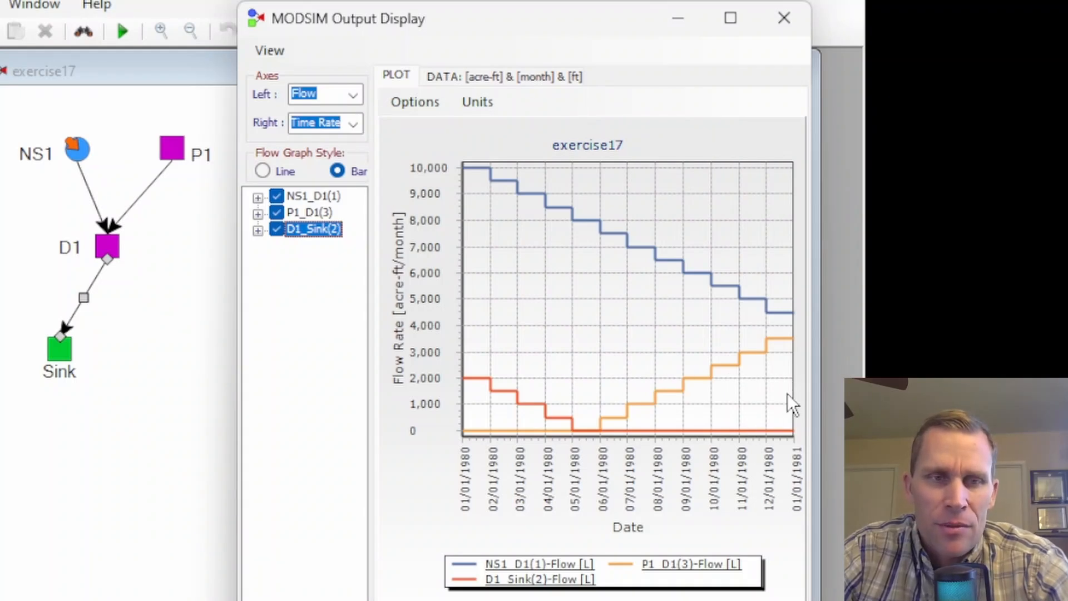
- Set P1's groundwater pumping rate to 2000 acre-ft/month
click(113, 247)
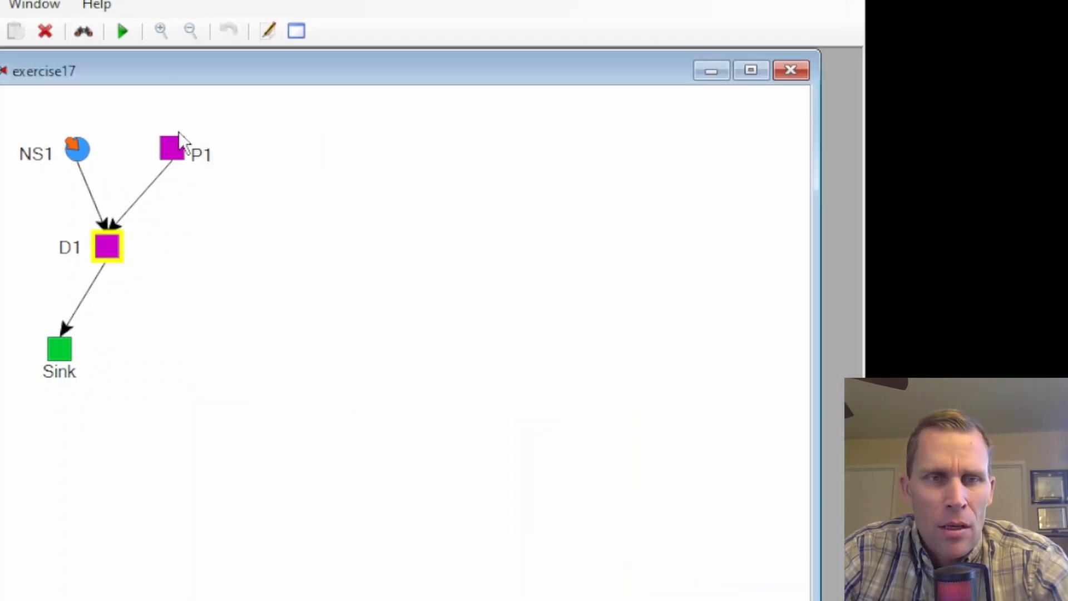
right_click(172, 150)
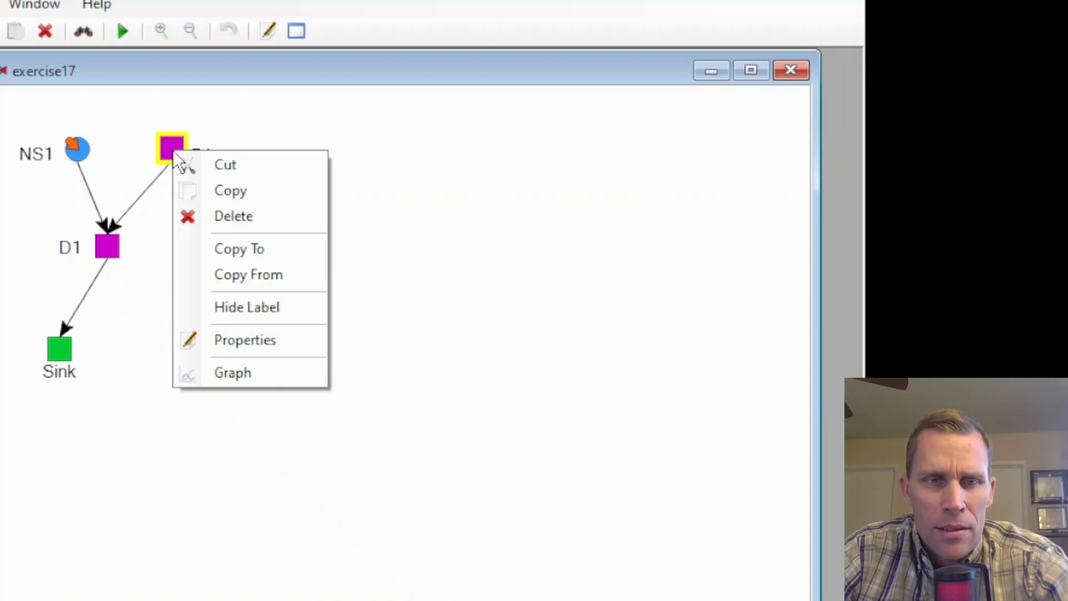
click(228, 340)
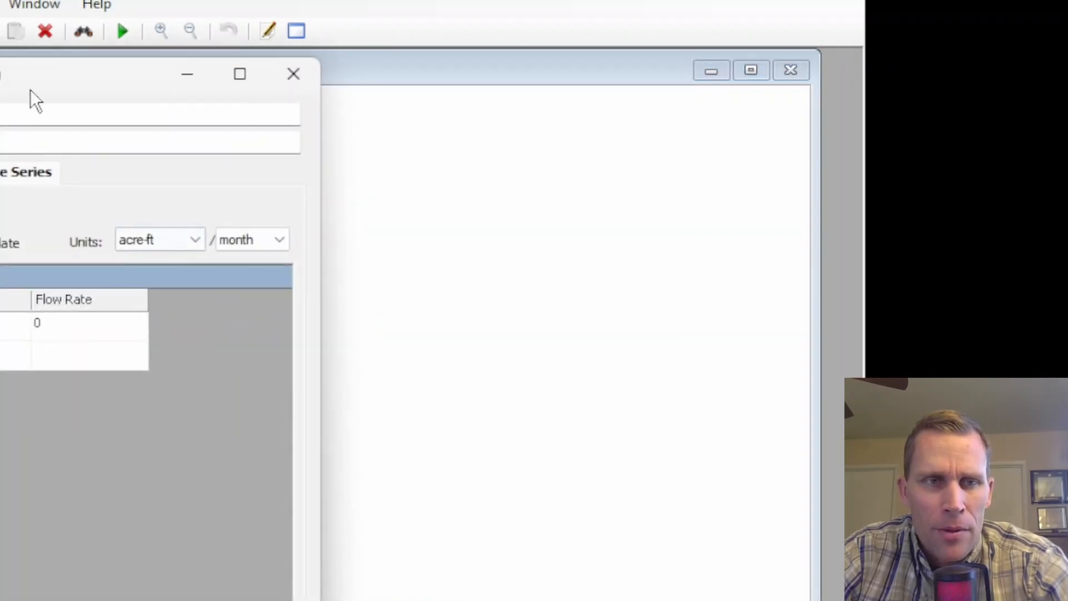
drag(31, 89, 452, 32)
click(358, 126)
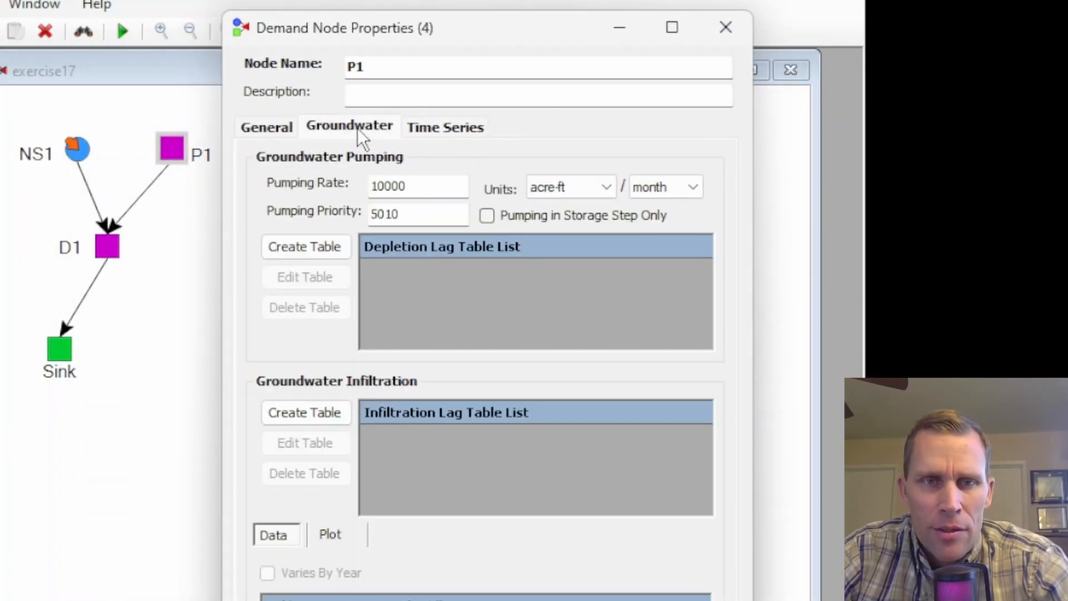
drag(415, 192, 345, 170)
text(2000)
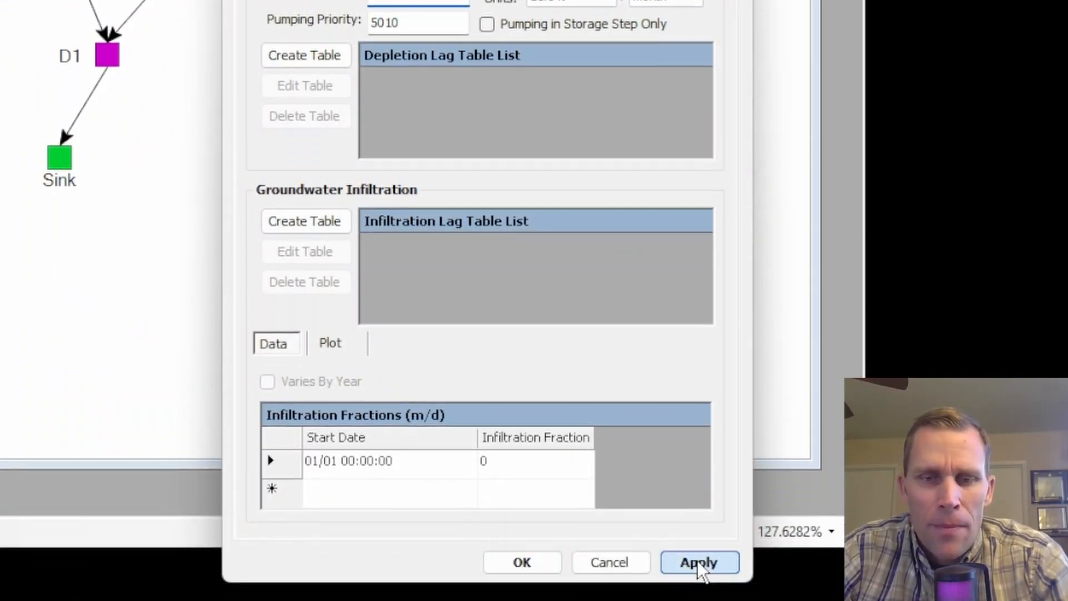
click(507, 570)
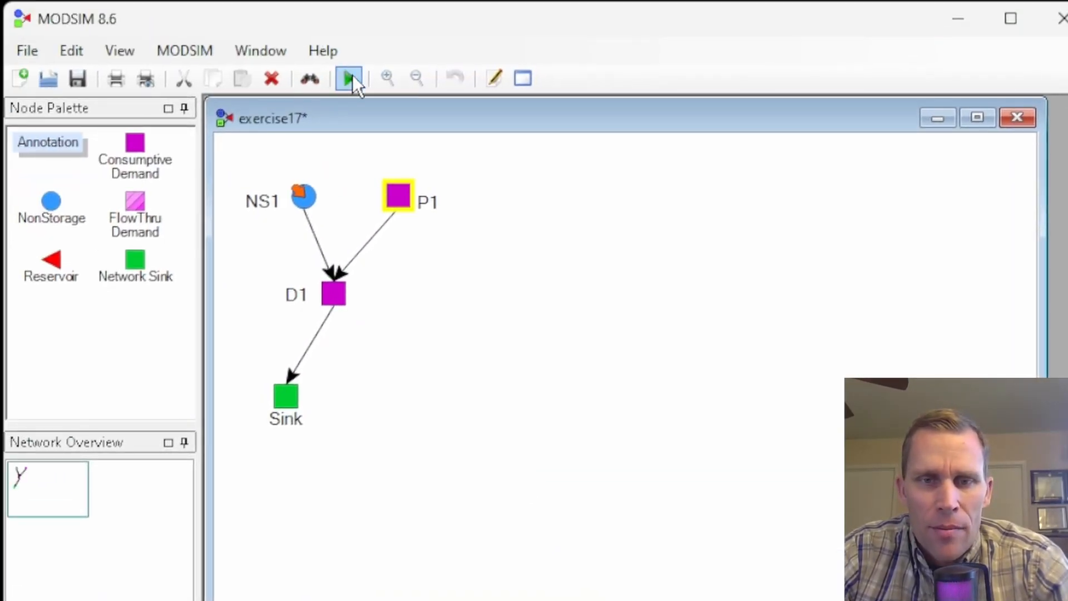
- Rerun the model, saving the changes first, and check that Graphing Mode is still on
click(352, 77)
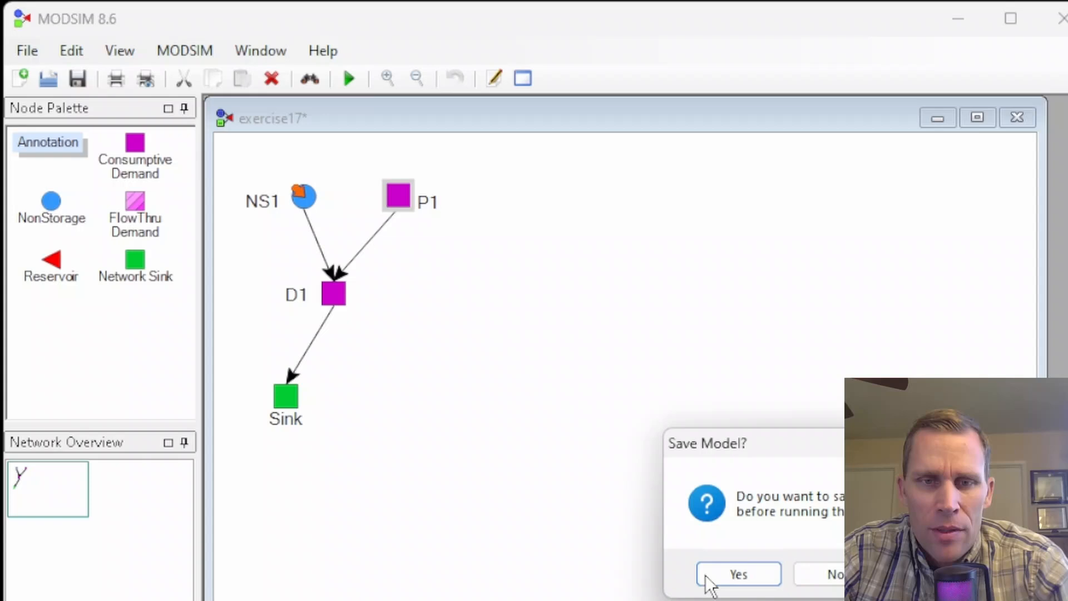
click(739, 574)
click(185, 51)
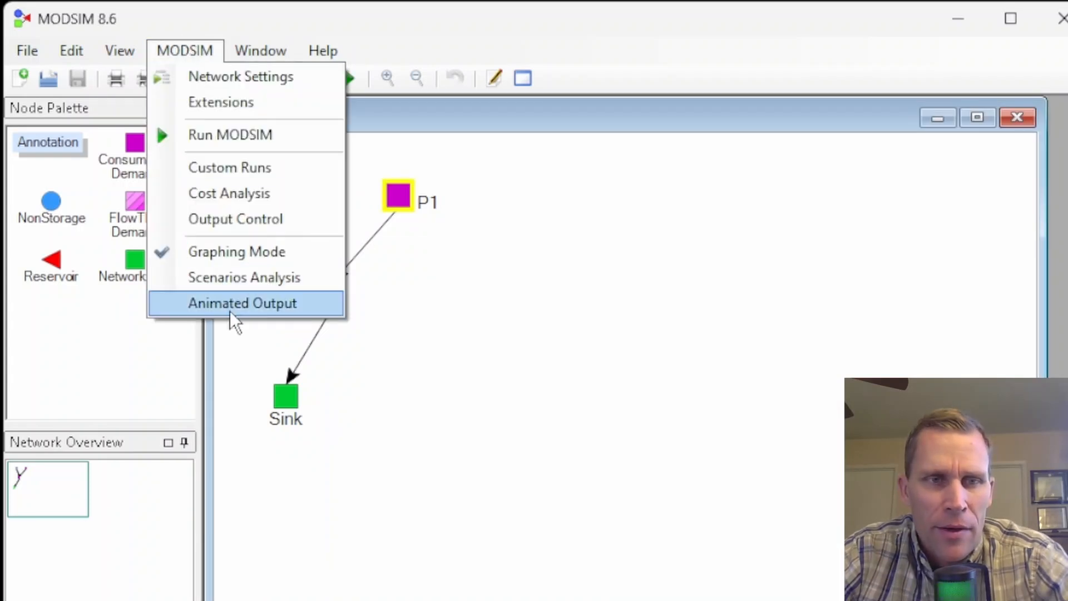
click(352, 22)
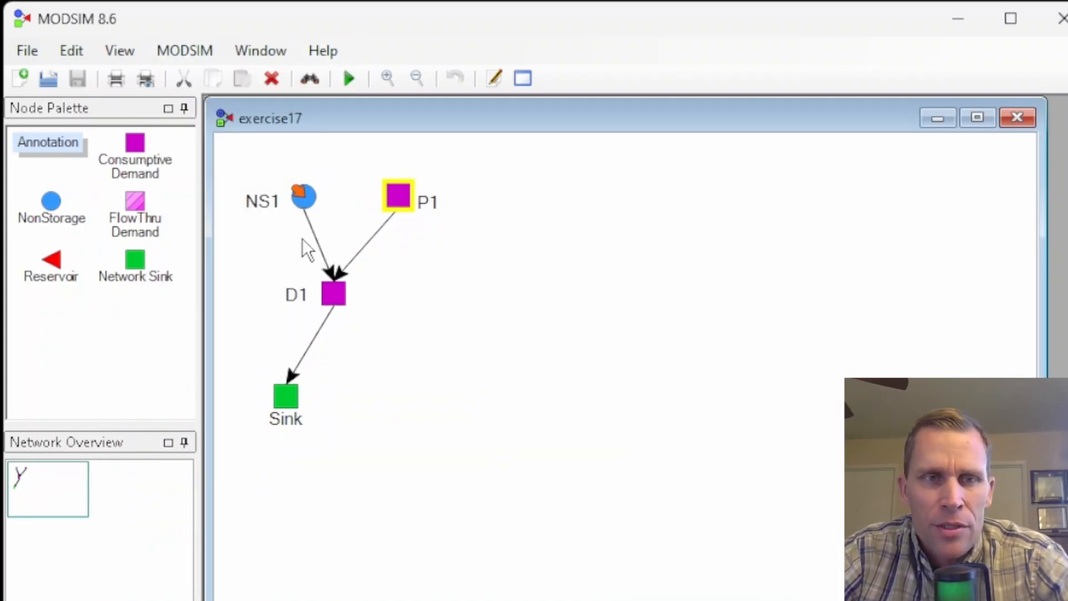
- Plot the NS1–D1 and P1–D1 link flows from the new run with the output display beside the network
double_click(317, 239)
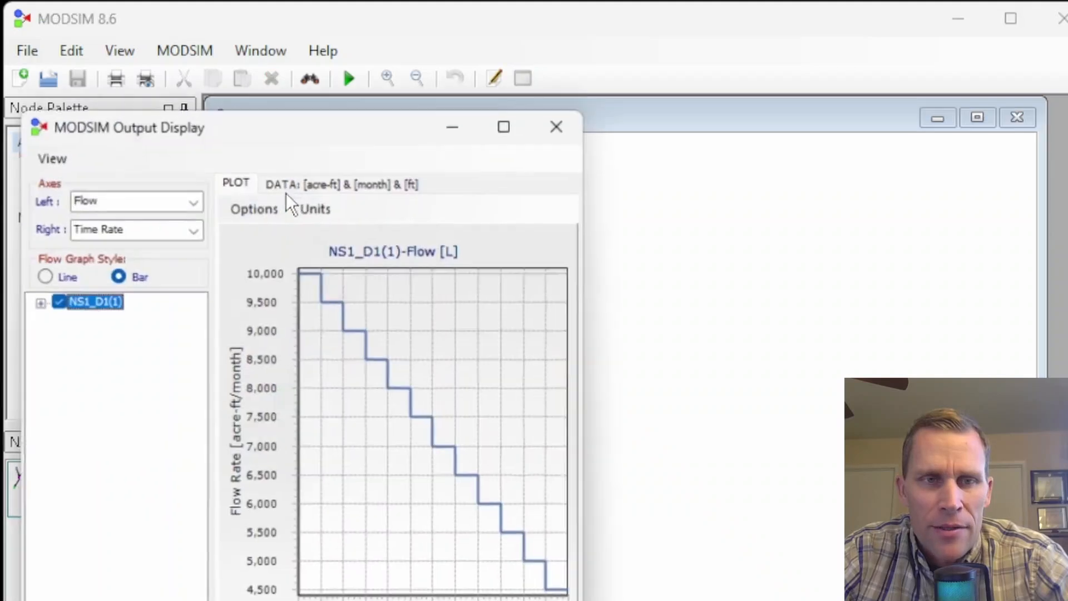
drag(261, 139, 723, 99)
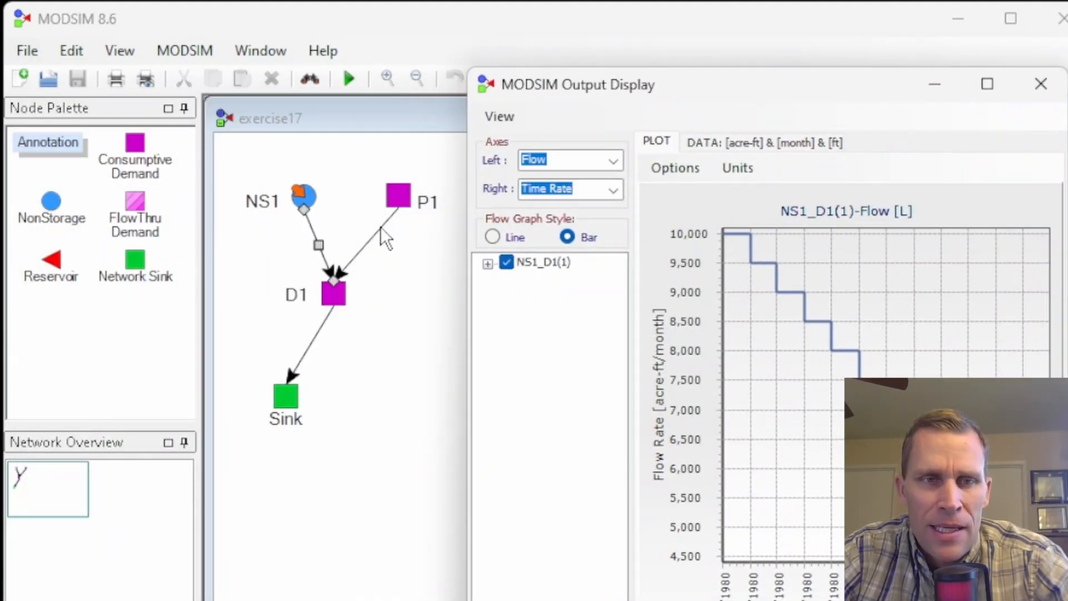
double_click(379, 228)
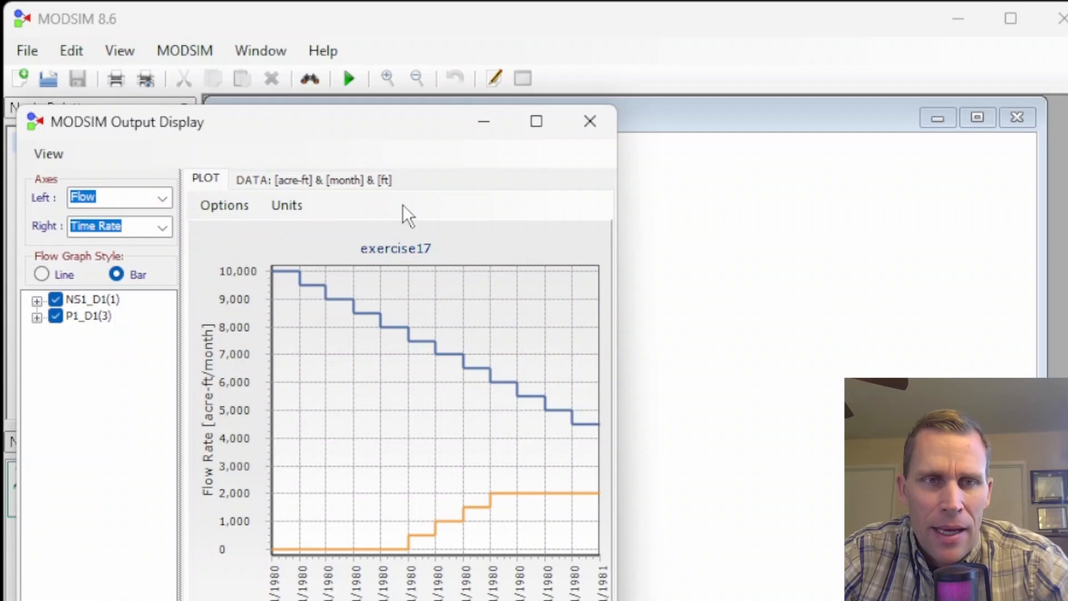
drag(384, 121, 824, 84)
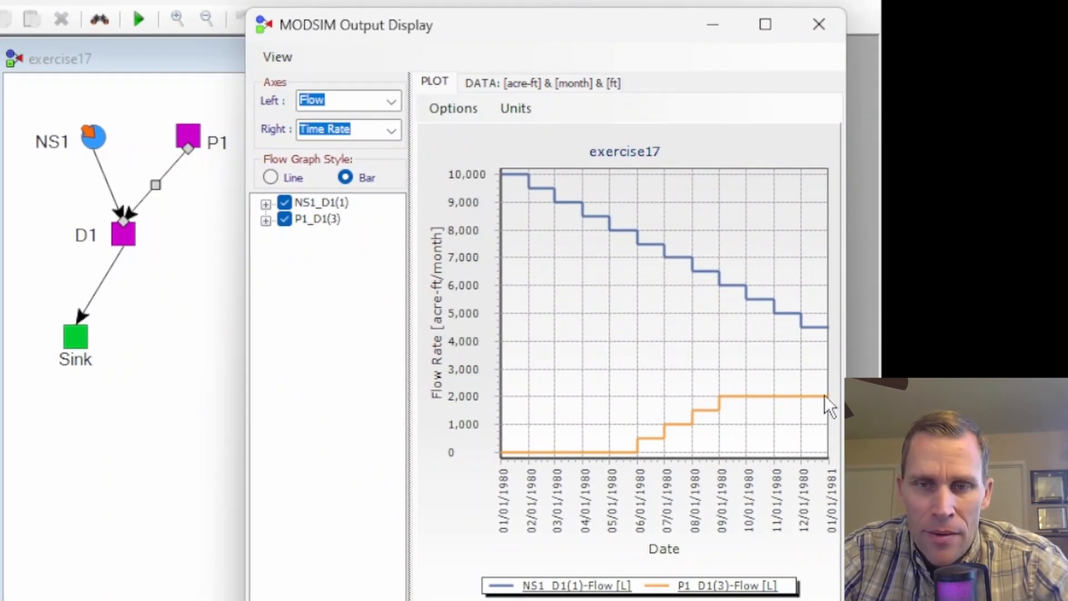
- Graph node D1's results beside the network, comparing its surface inflow with its shortage, and close the output display
click(819, 24)
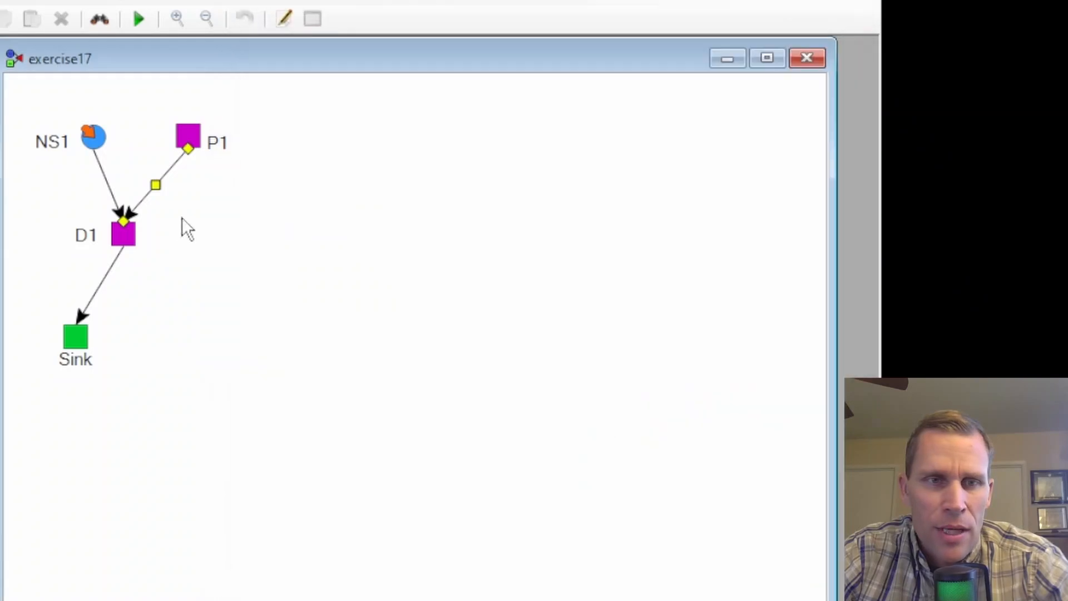
right_click(124, 241)
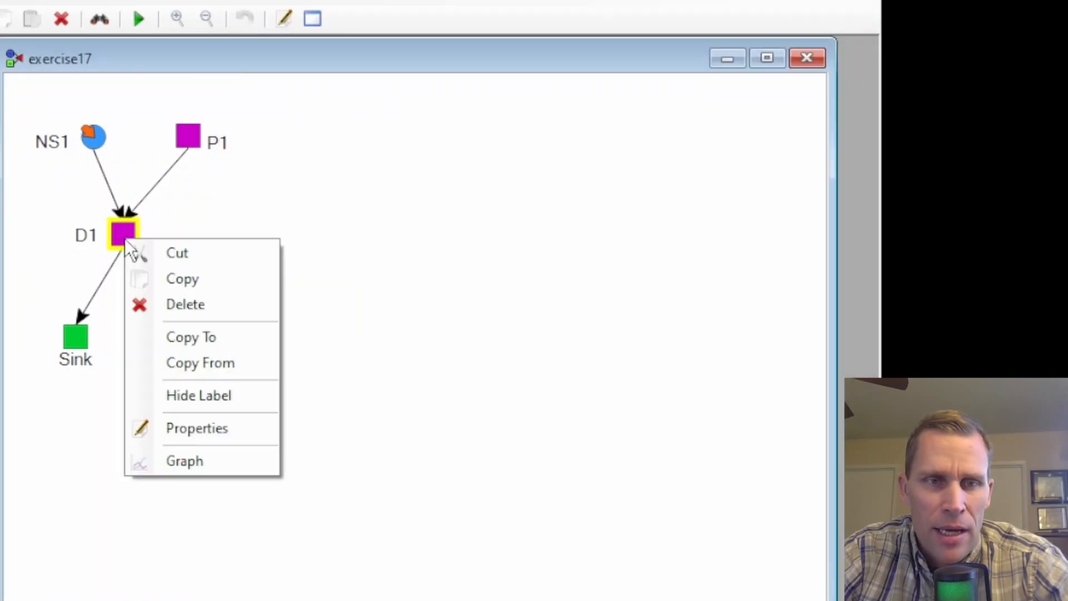
click(195, 459)
drag(165, 57, 566, 23)
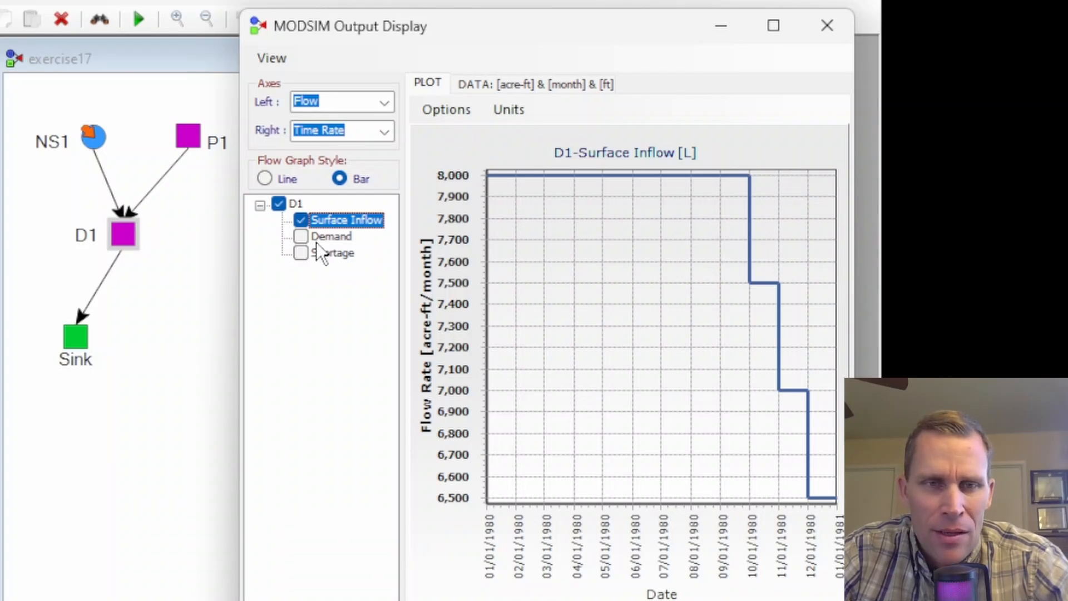
click(301, 236)
click(301, 237)
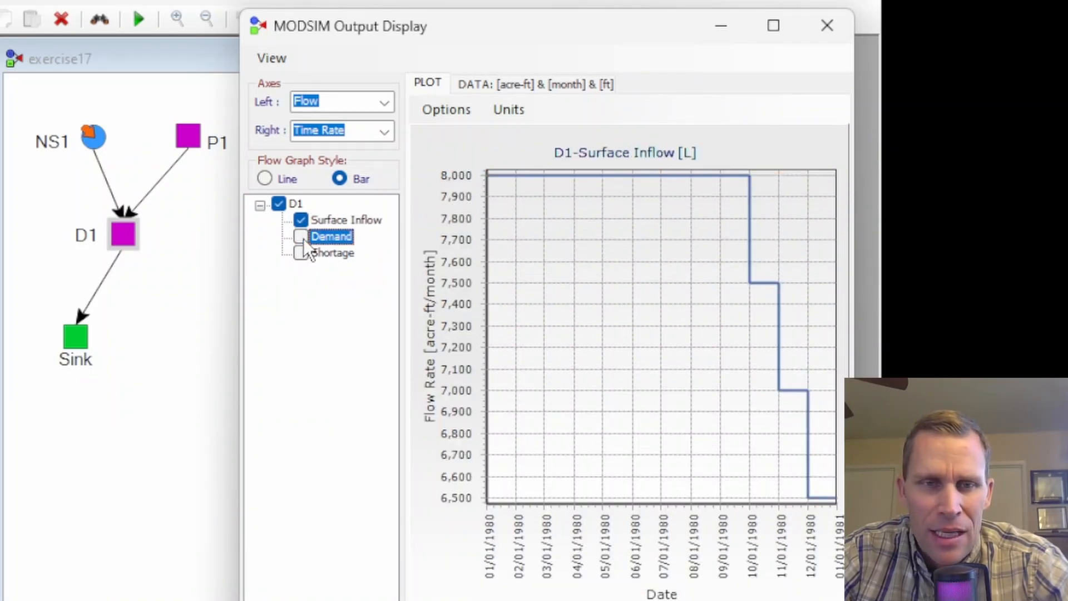
click(300, 253)
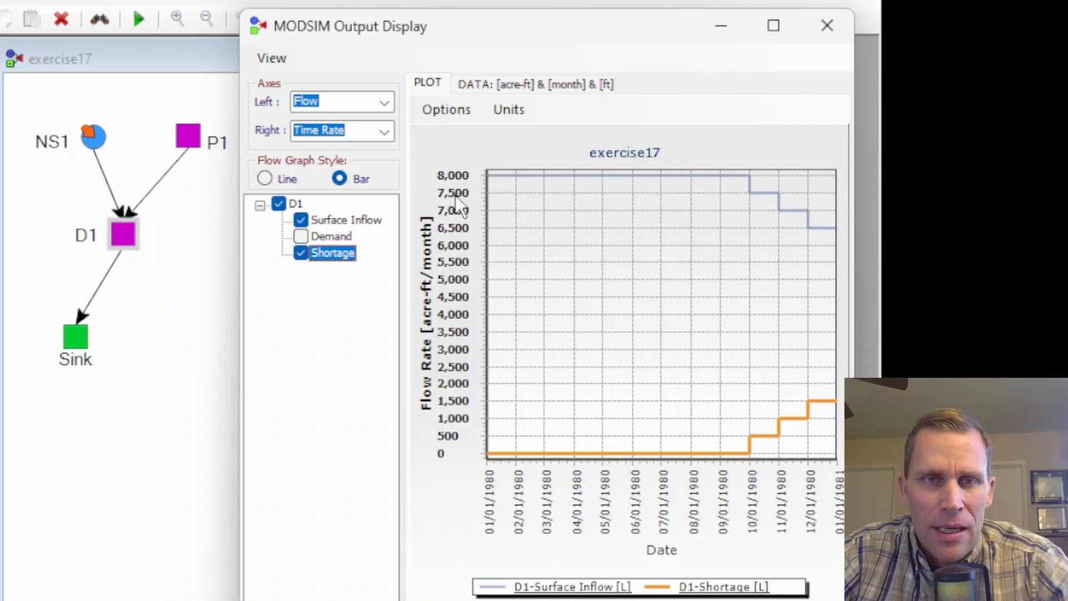
drag(491, 25, 535, 26)
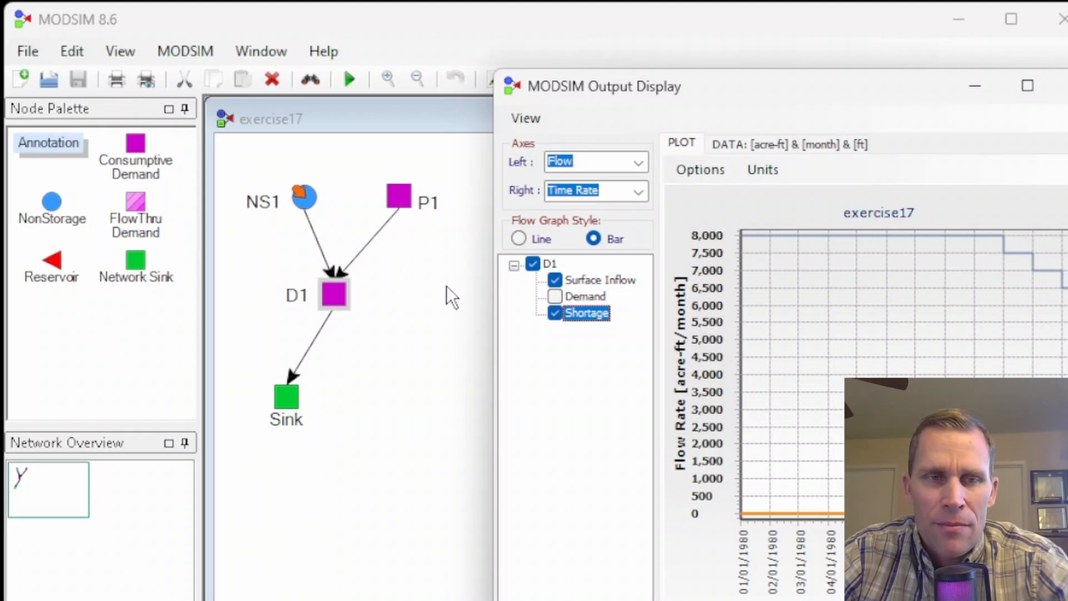
click(1061, 86)
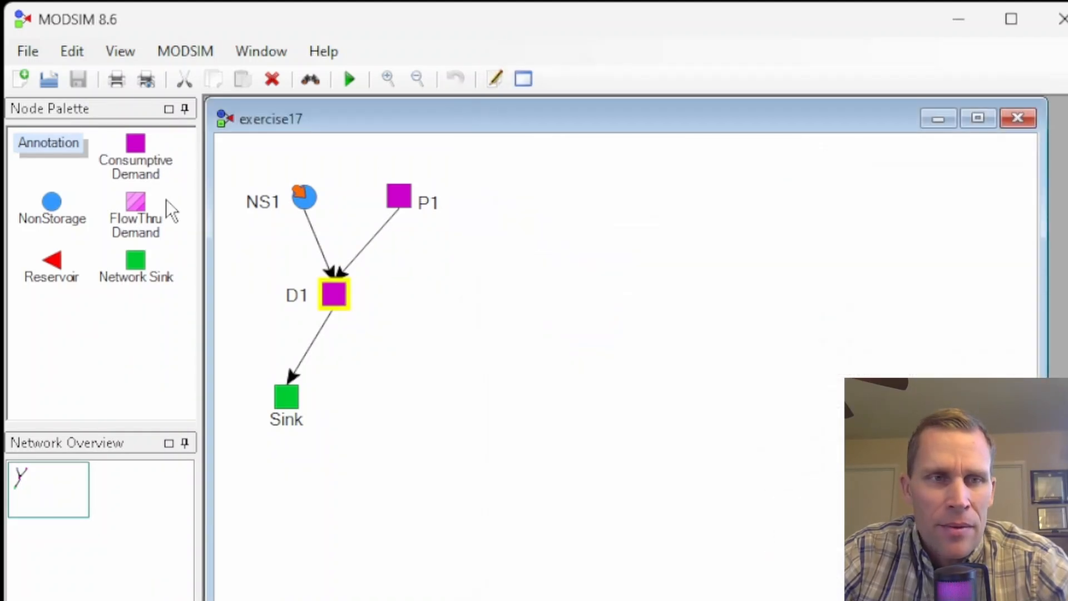
- Add a Consumptive Demand node beside D1, below P1, and name it P2
drag(139, 164, 453, 302)
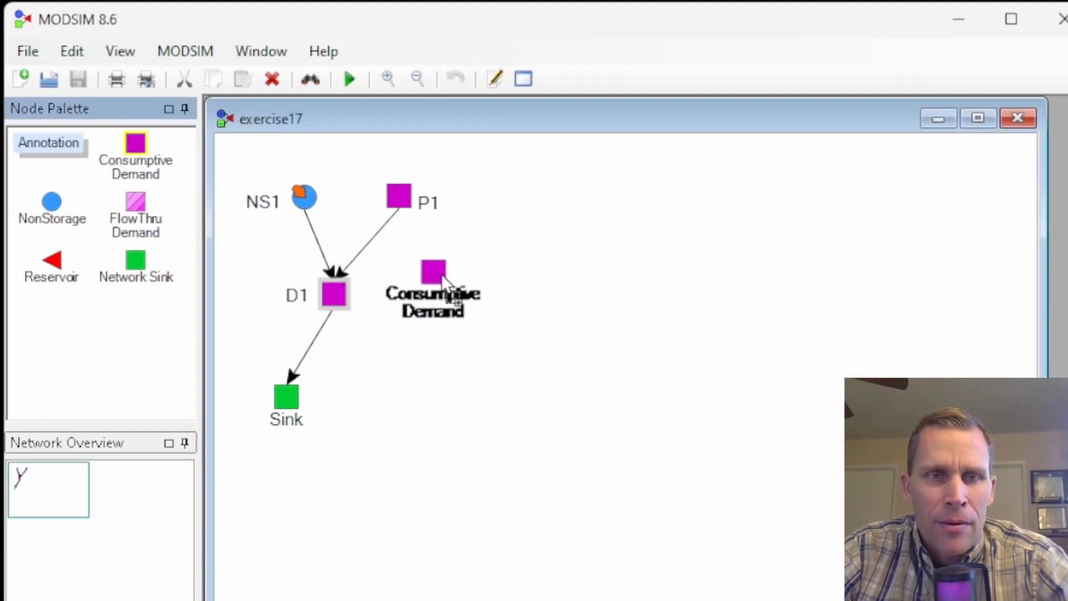
double_click(439, 290)
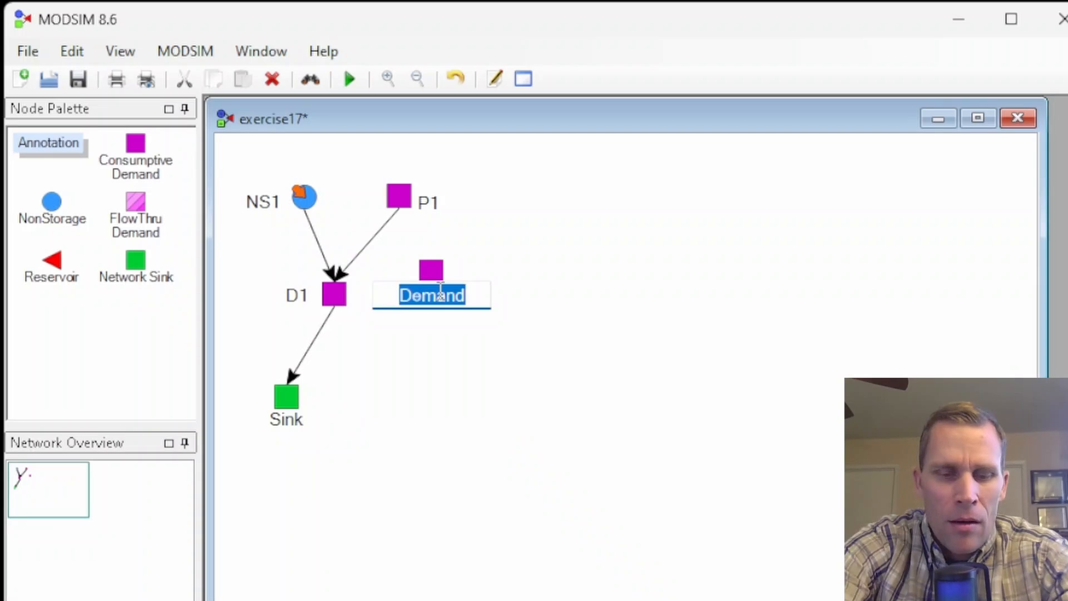
text(P2)
click(455, 353)
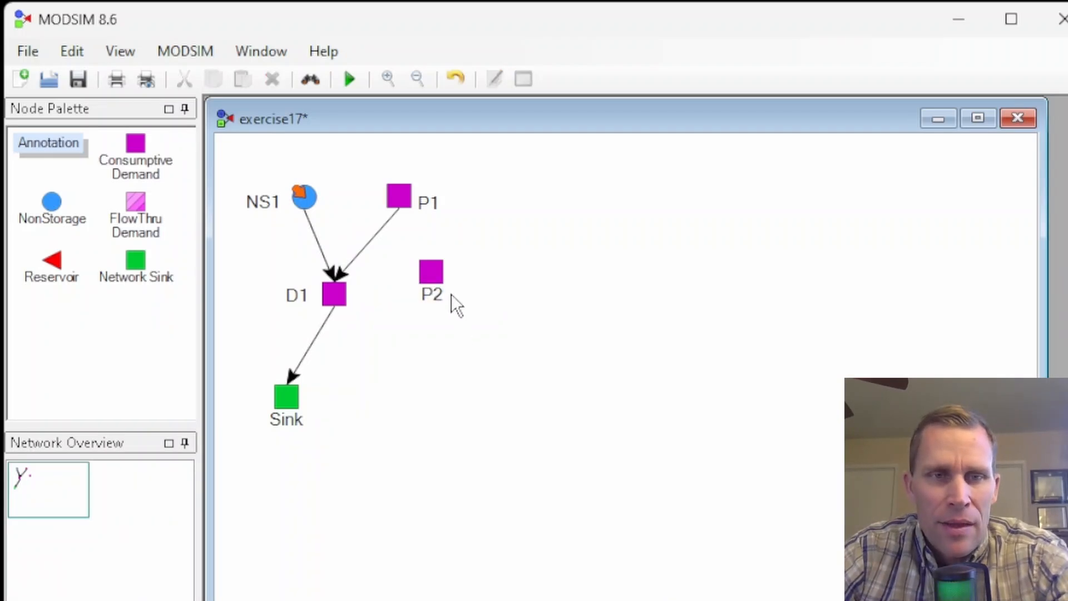
- Set P2's groundwater pumping rate to 2000 acre-ft/month and its pumping priority to 5020
click(436, 275)
click(494, 78)
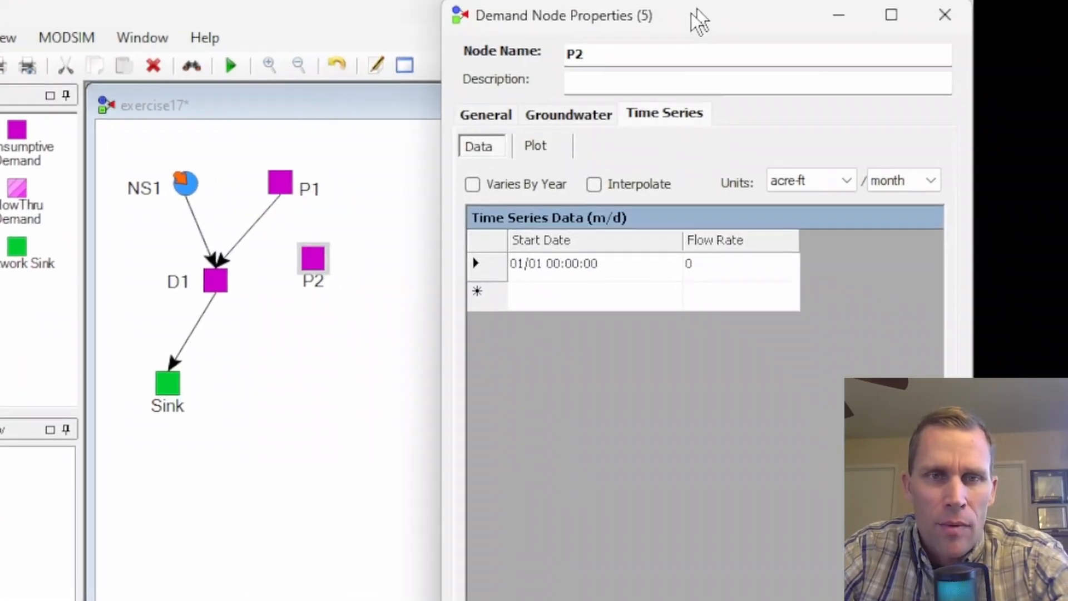
drag(691, 13, 553, 16)
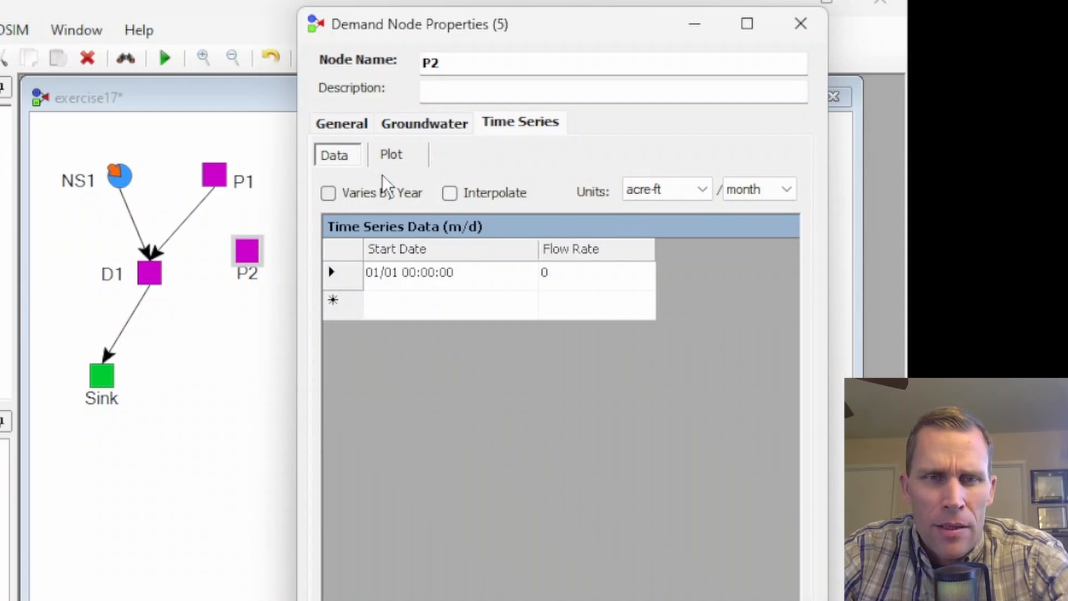
click(340, 123)
click(512, 123)
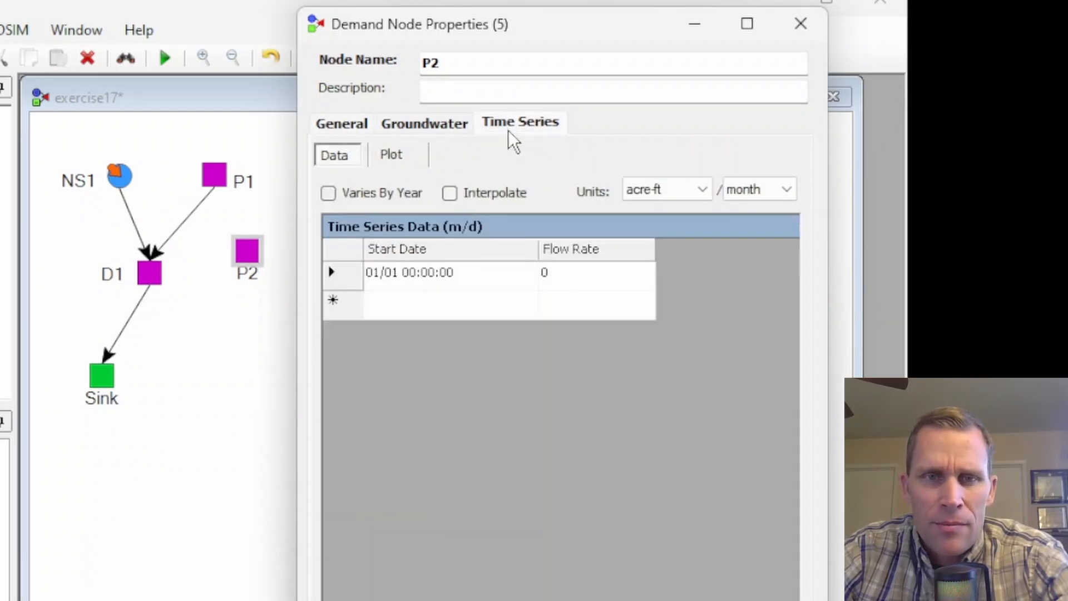
click(432, 121)
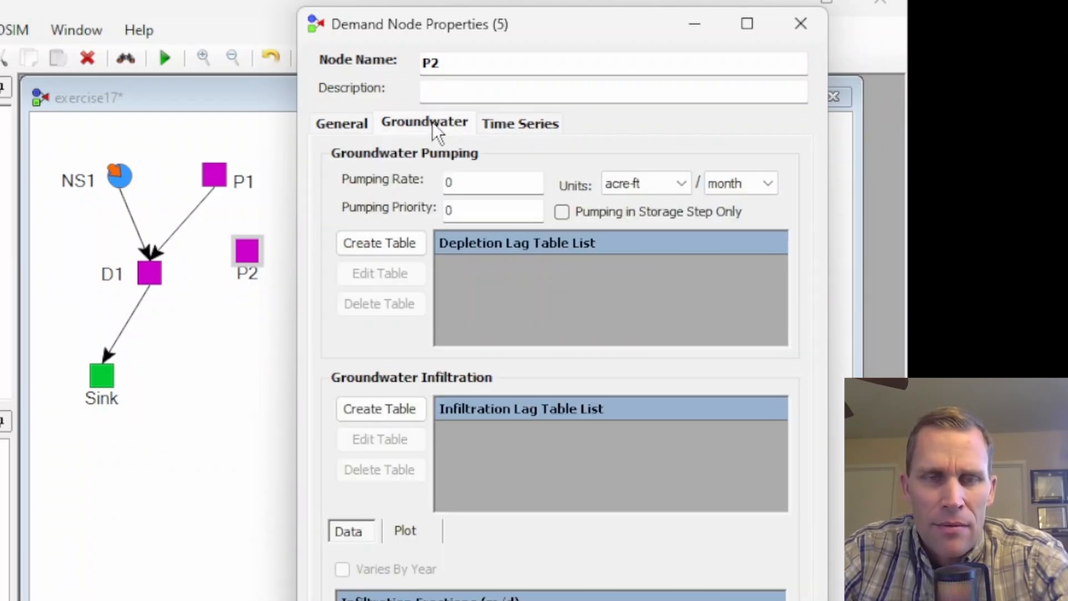
double_click(449, 183)
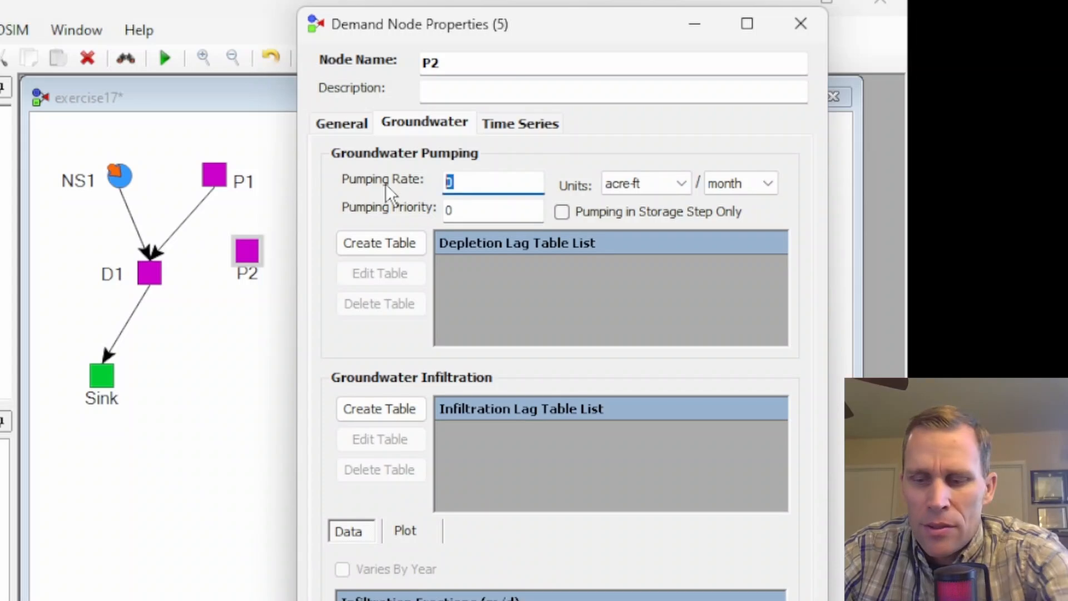
text(2000)
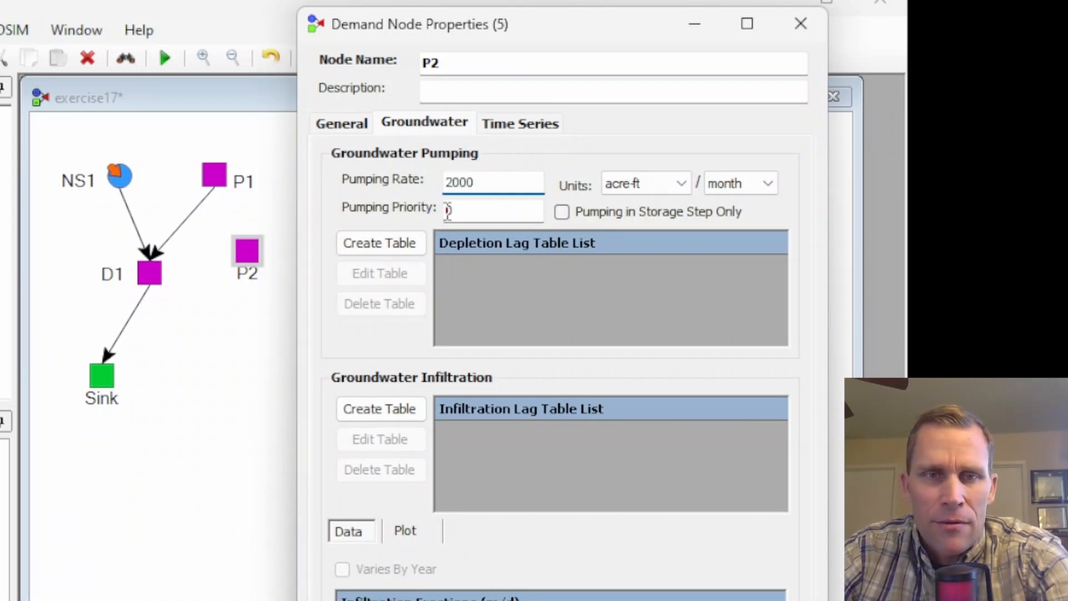
double_click(476, 210)
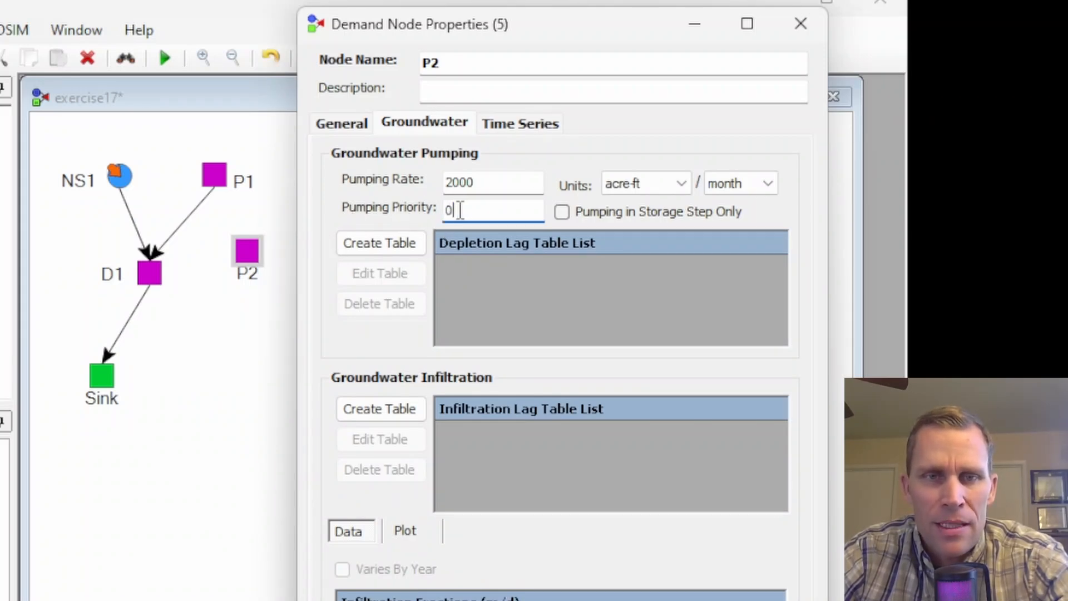
text(5020)
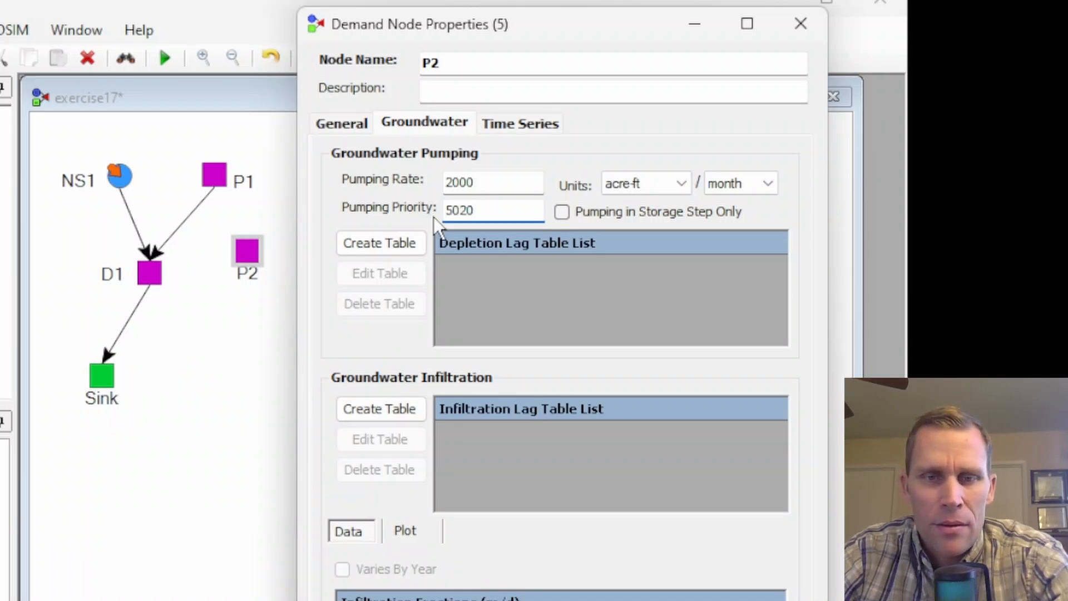
click(389, 599)
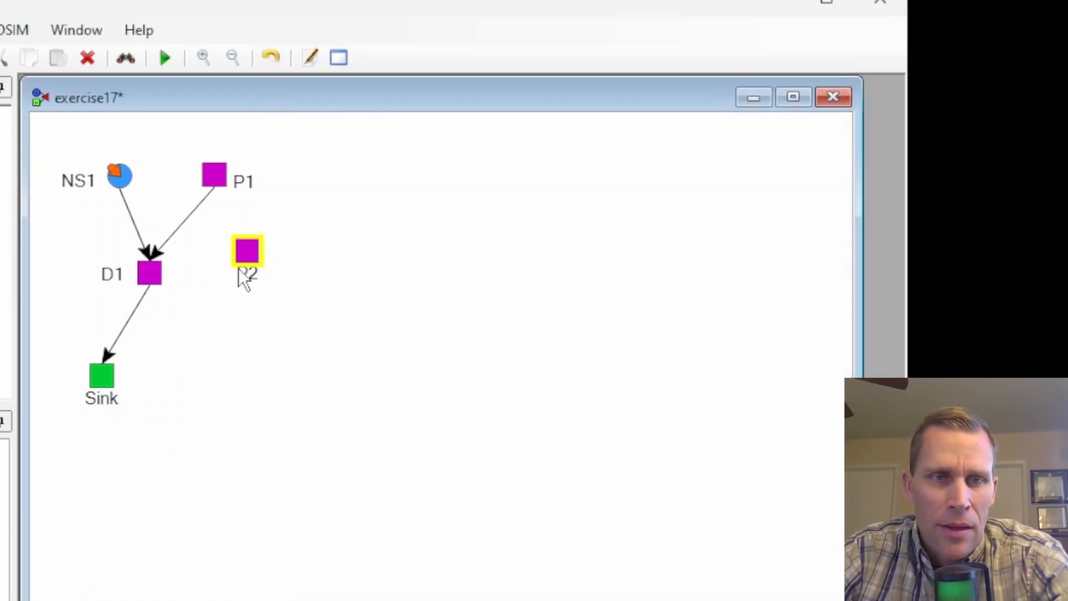
- Link P2 to D1 and rerun the model, saving the changes
drag(236, 252, 172, 278)
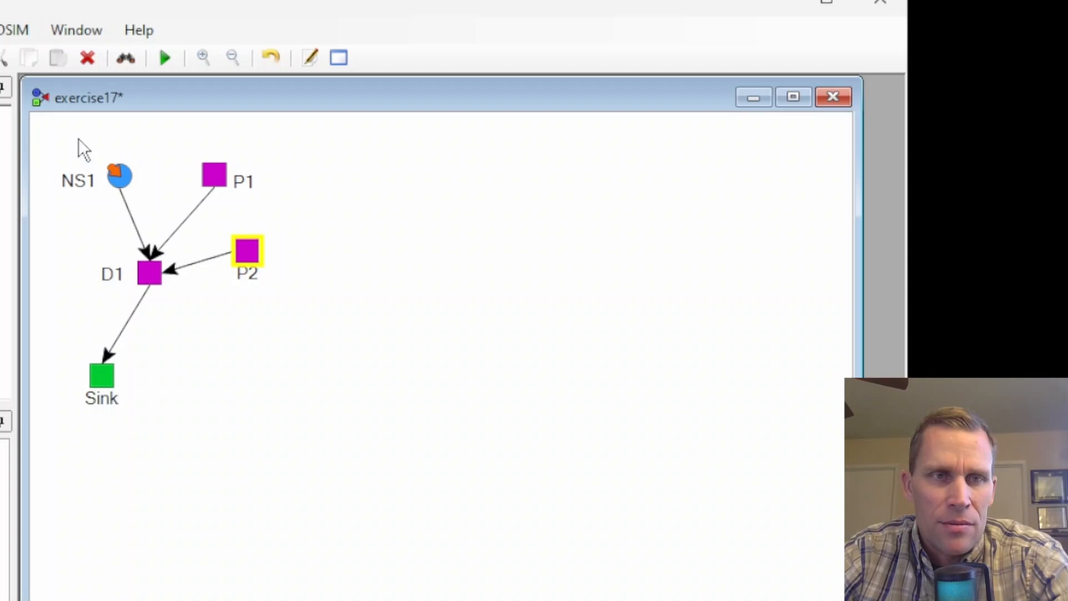
click(165, 58)
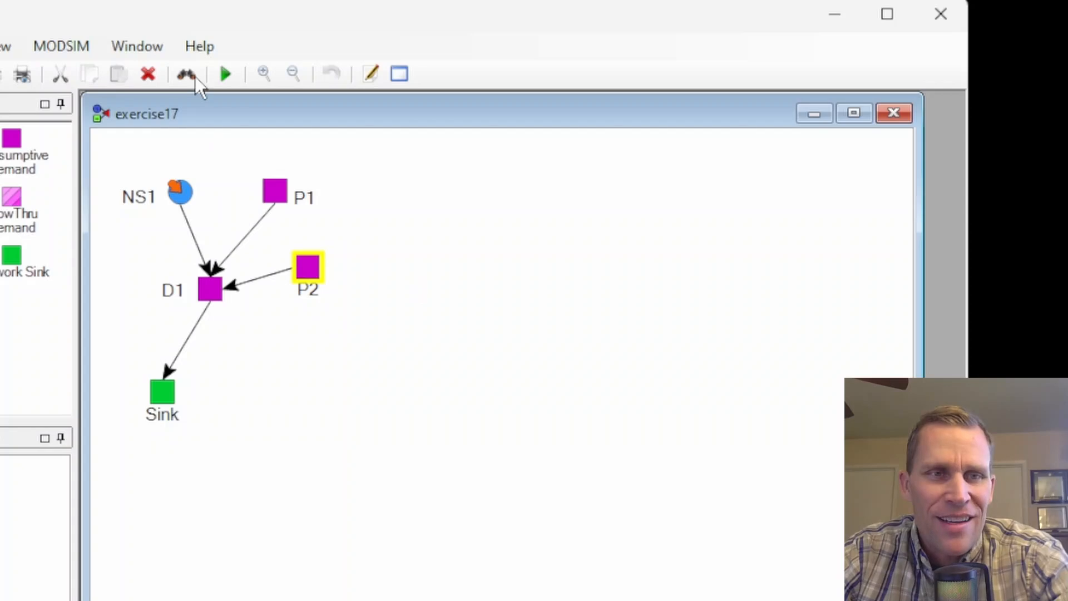
click(69, 40)
click(158, 23)
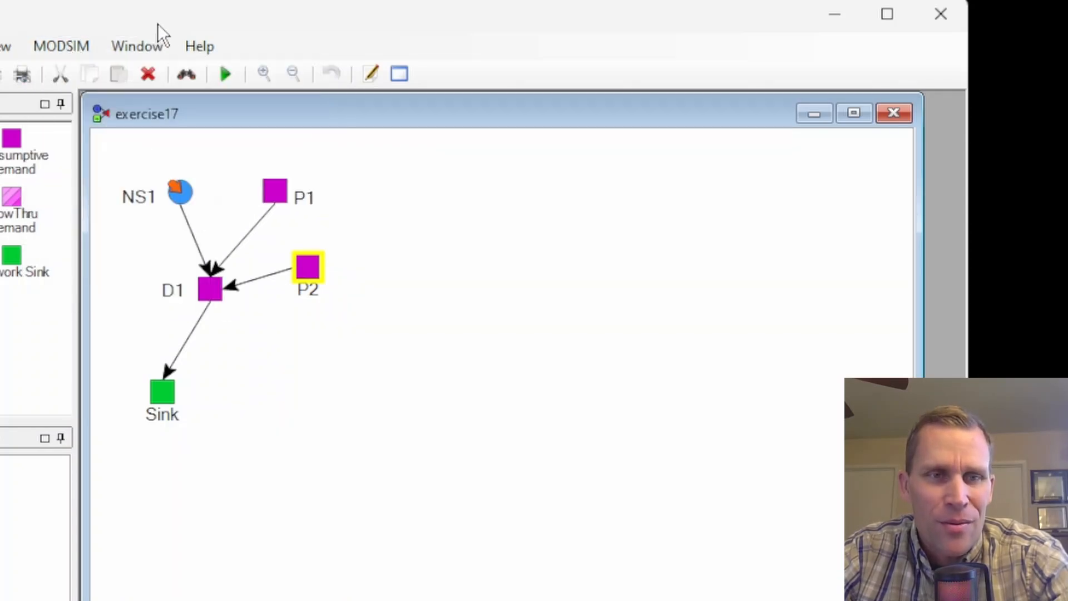
- Plot the NS1–D1, P1–D1 and P2–D1 link flows together to compare how both pumps supply D1
double_click(190, 225)
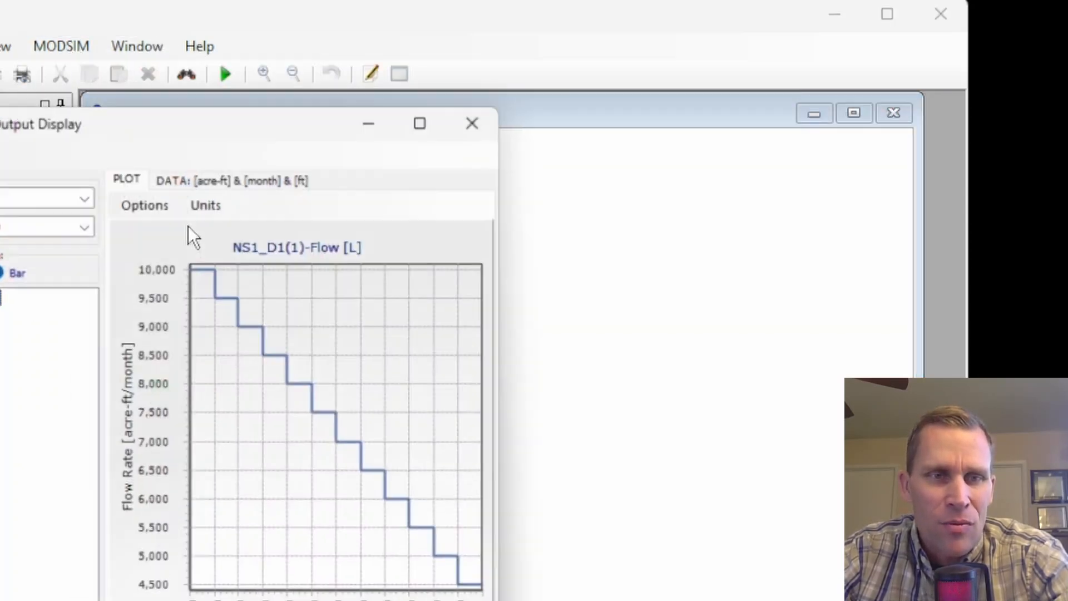
click(391, 125)
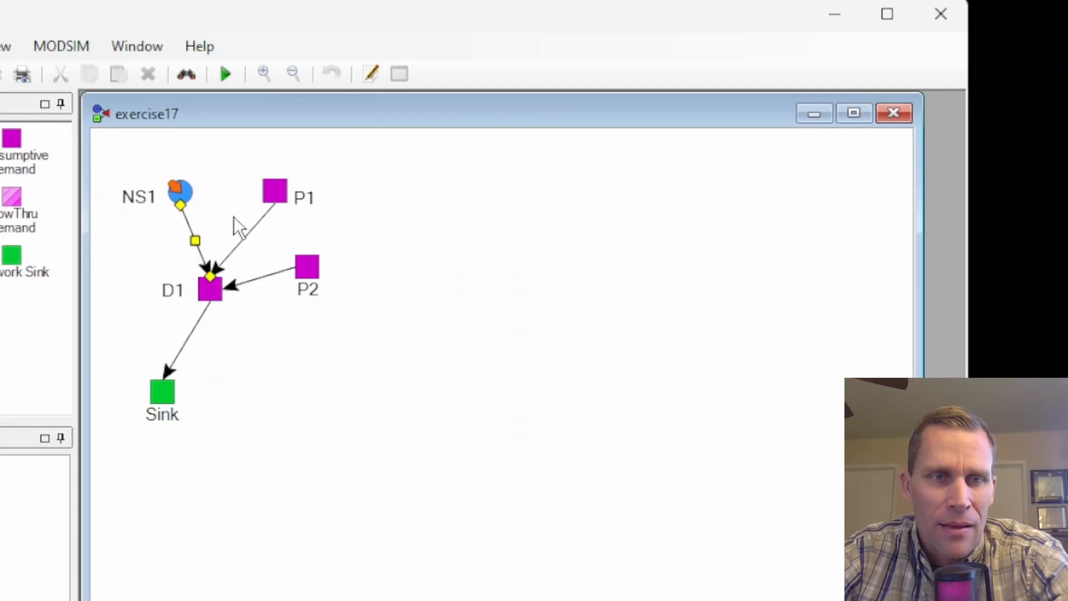
double_click(252, 225)
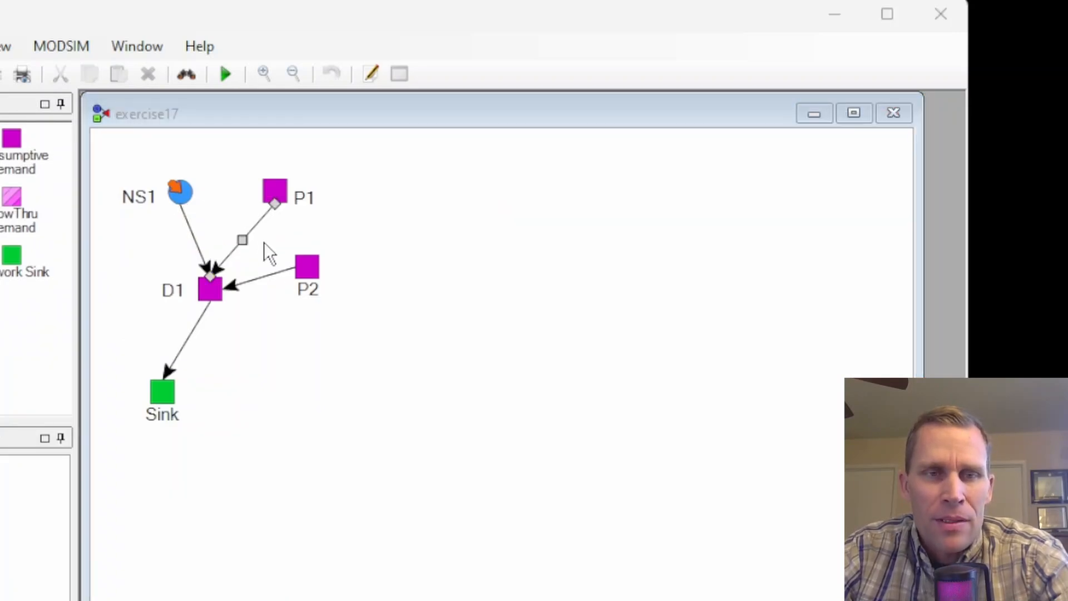
click(262, 276)
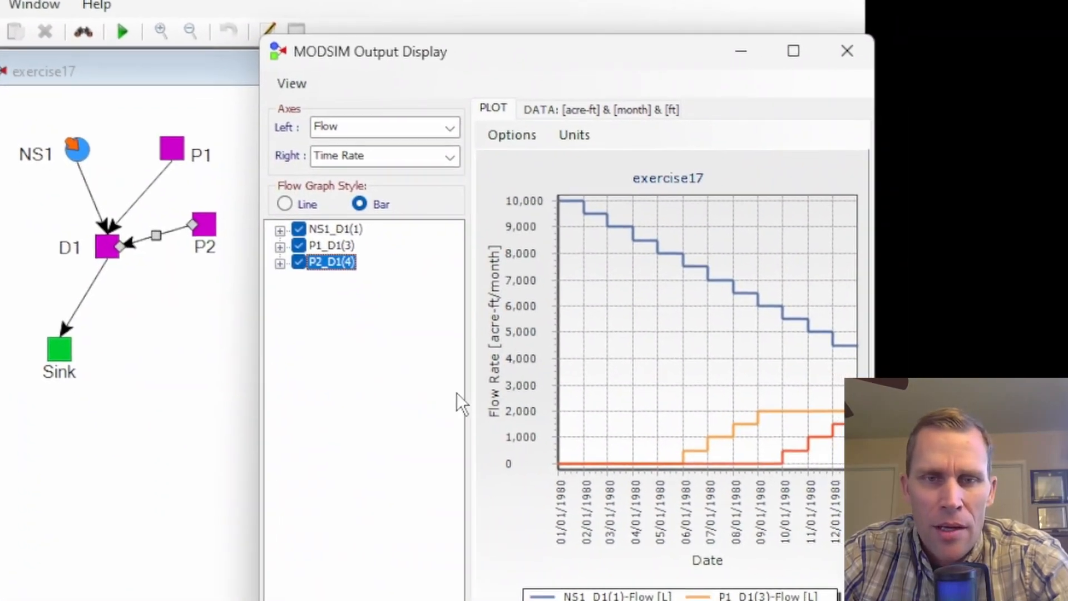
drag(456, 392, 387, 373)
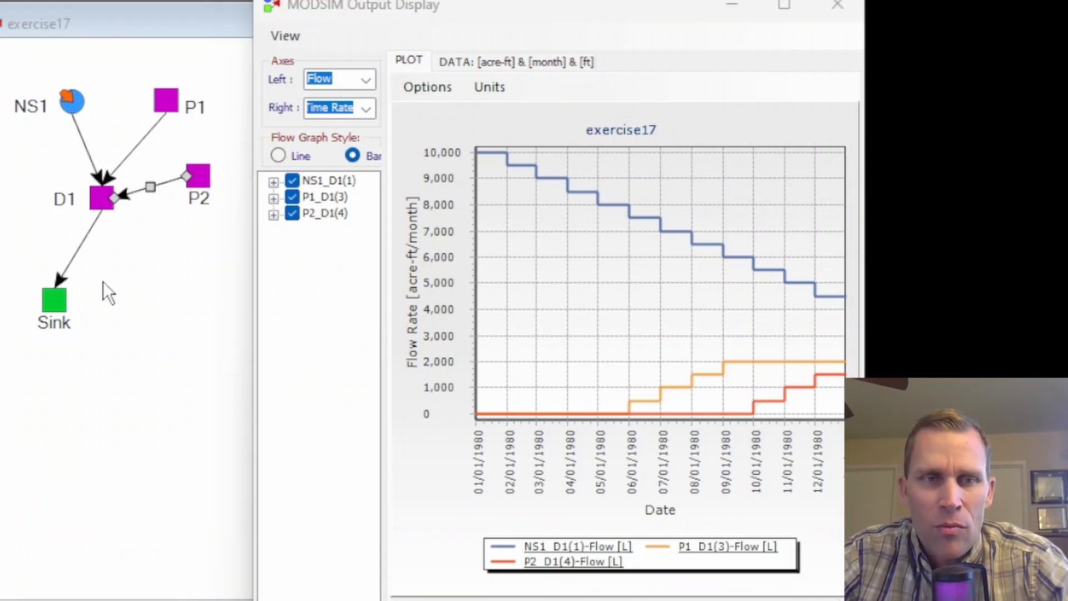
- Set D1's demand flow rate starting 01/01 to 10000 acre-ft/month
click(103, 280)
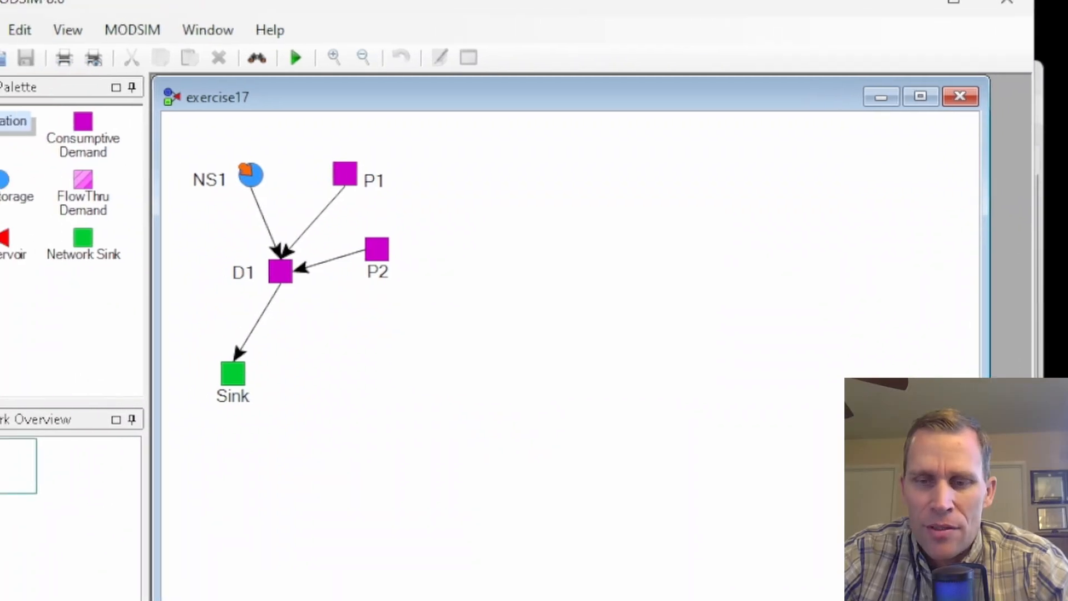
right_click(281, 276)
click(335, 465)
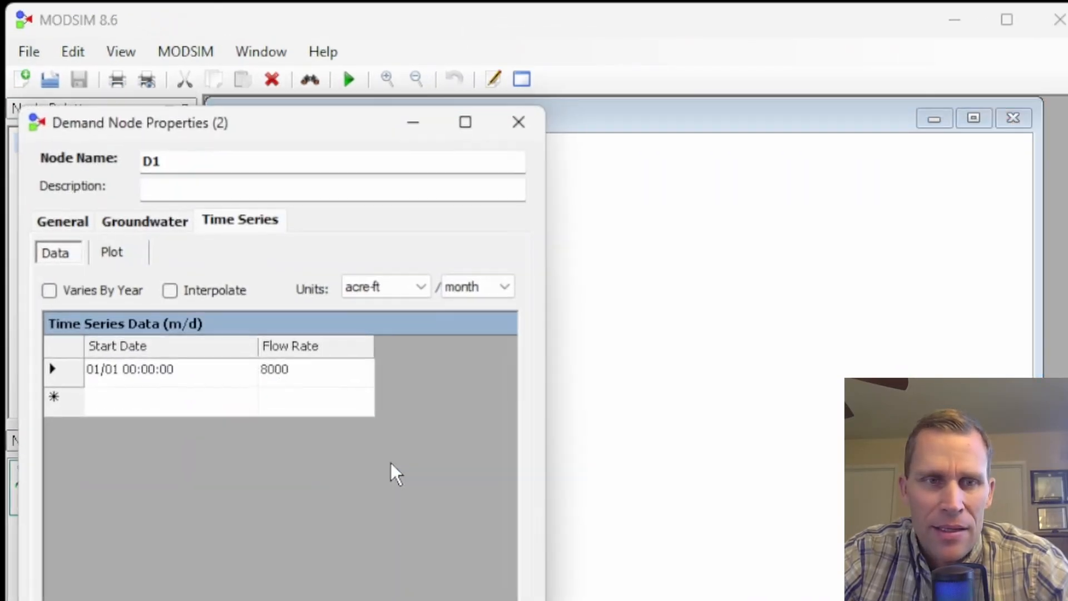
click(312, 368)
text(10)
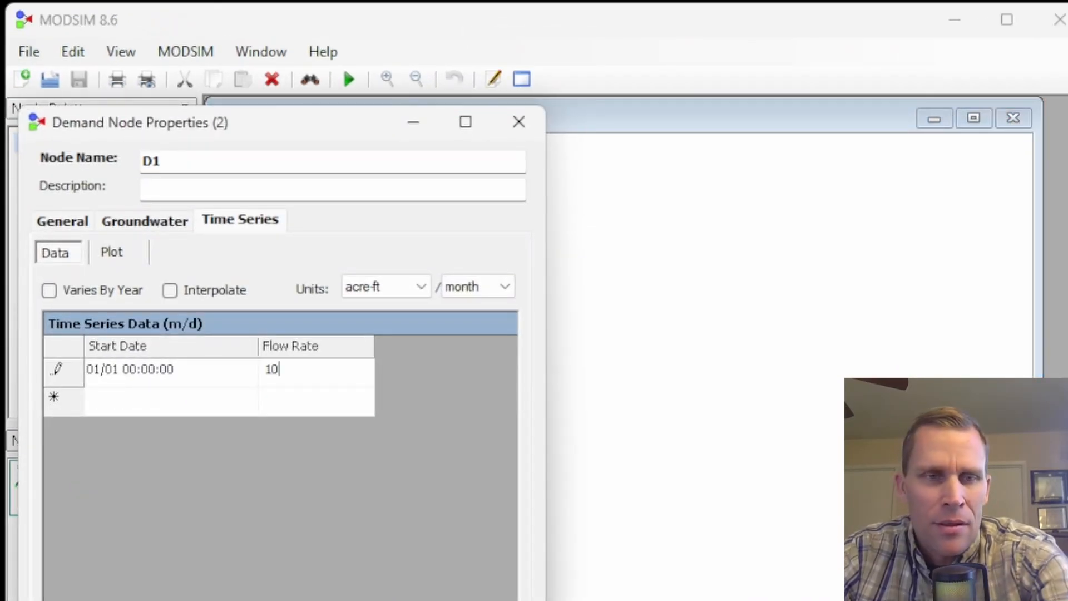
text(000)
key(Return)
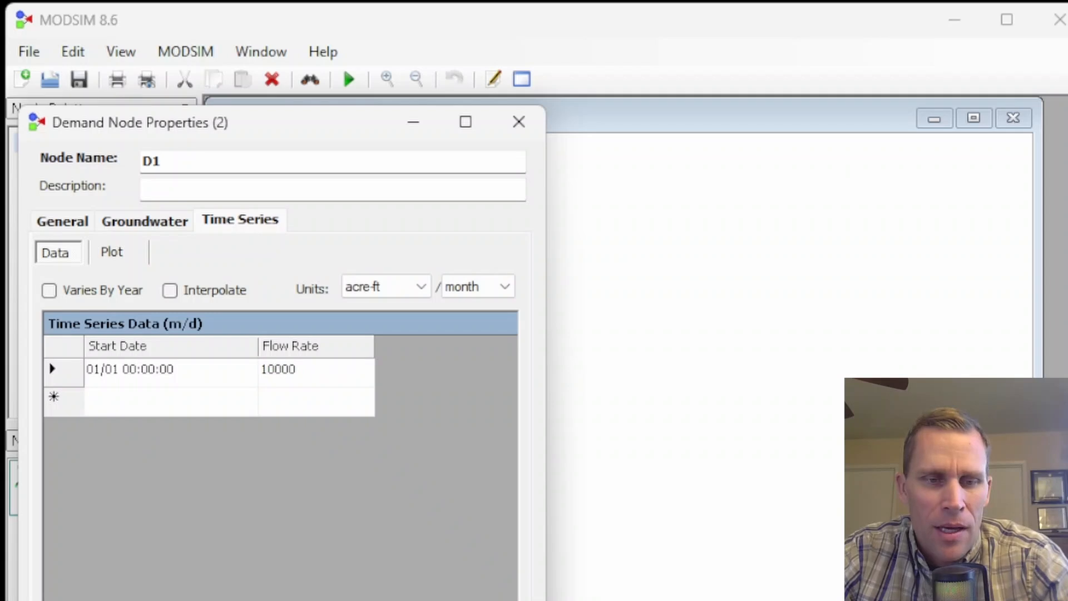
- Rerun the model with D1's new demand, saving the changes first
click(342, 67)
click(349, 79)
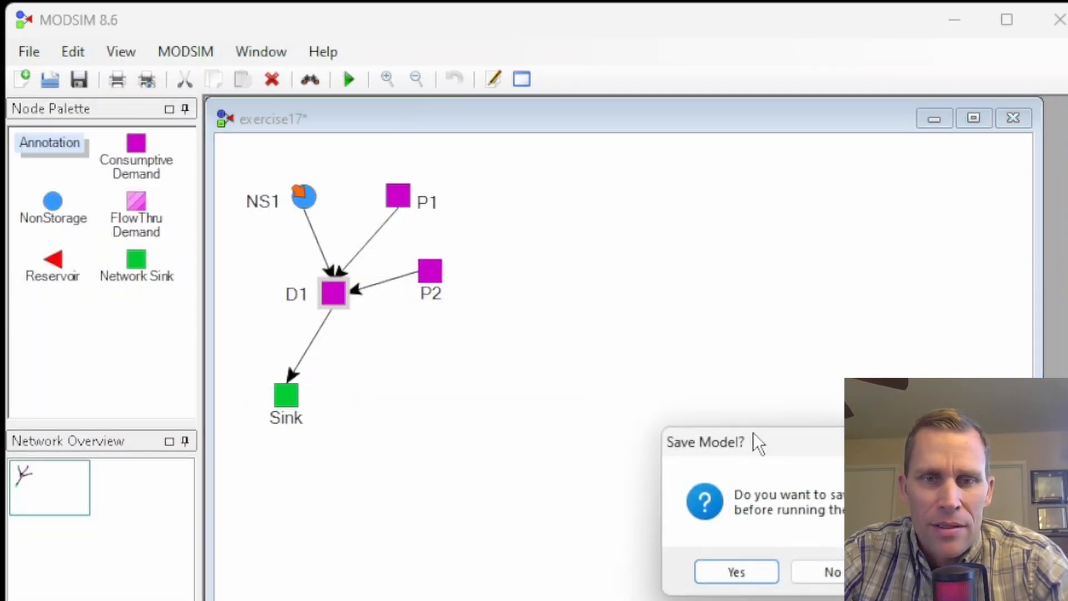
click(736, 571)
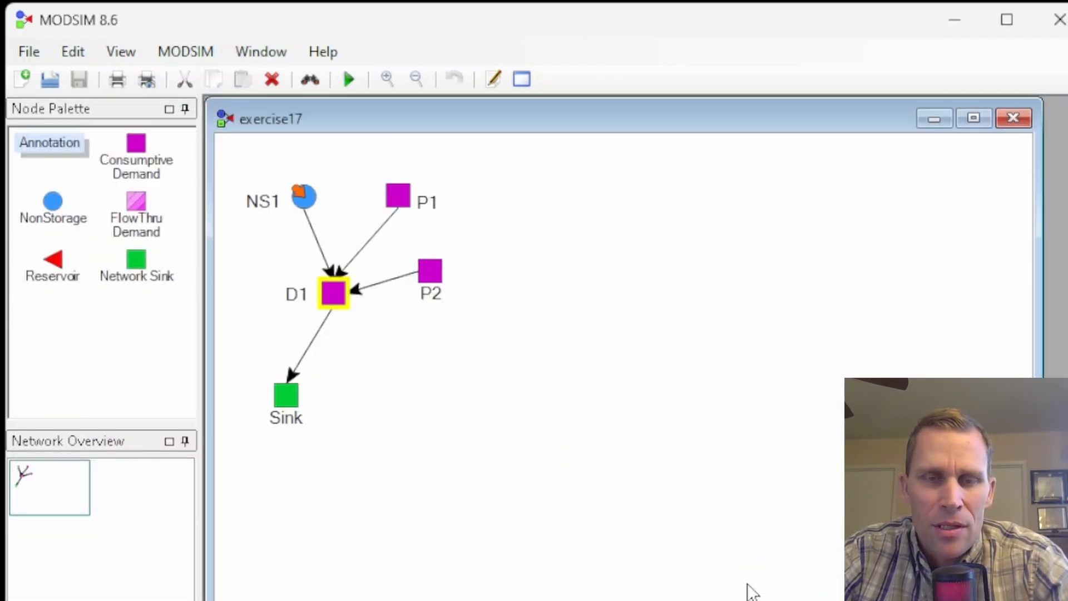
- Plot the NS1–D1, P1–D1 and P2–D1 link flows together to examine deliveries under D1's new demand
click(314, 231)
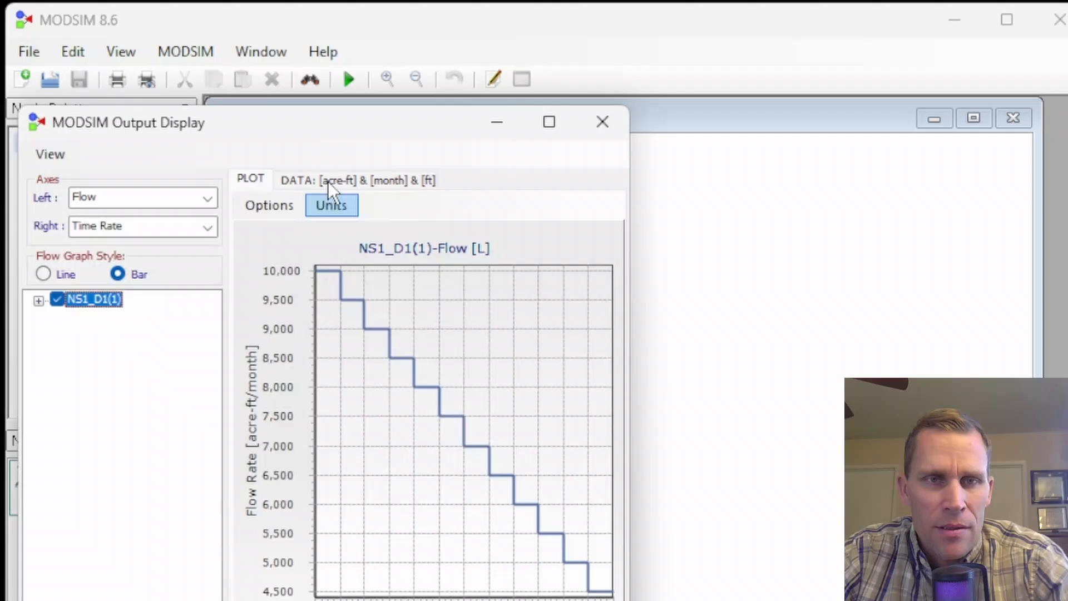
click(496, 118)
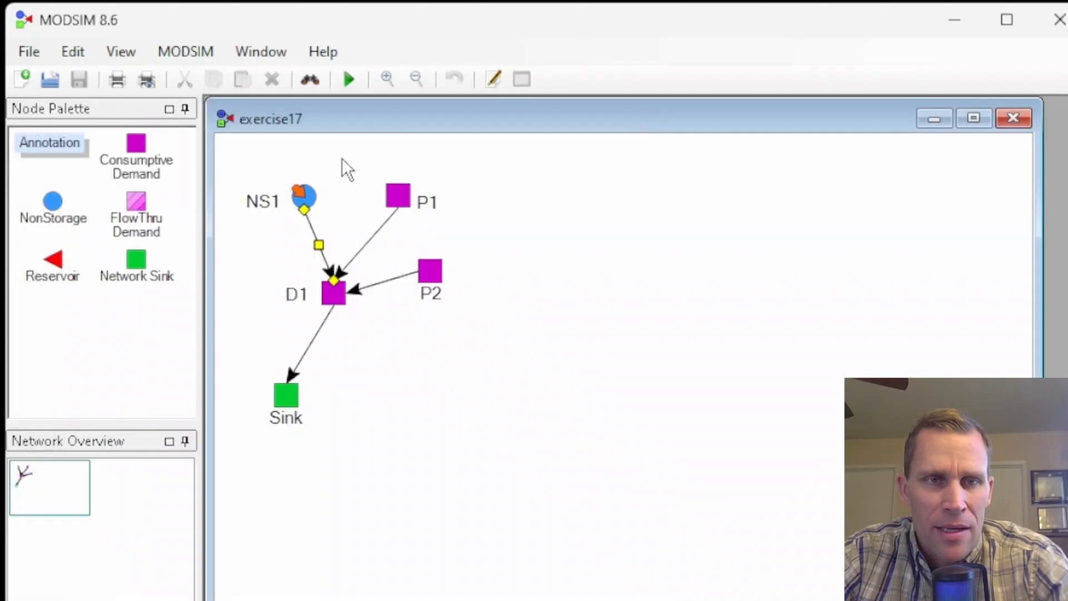
click(366, 243)
click(386, 279)
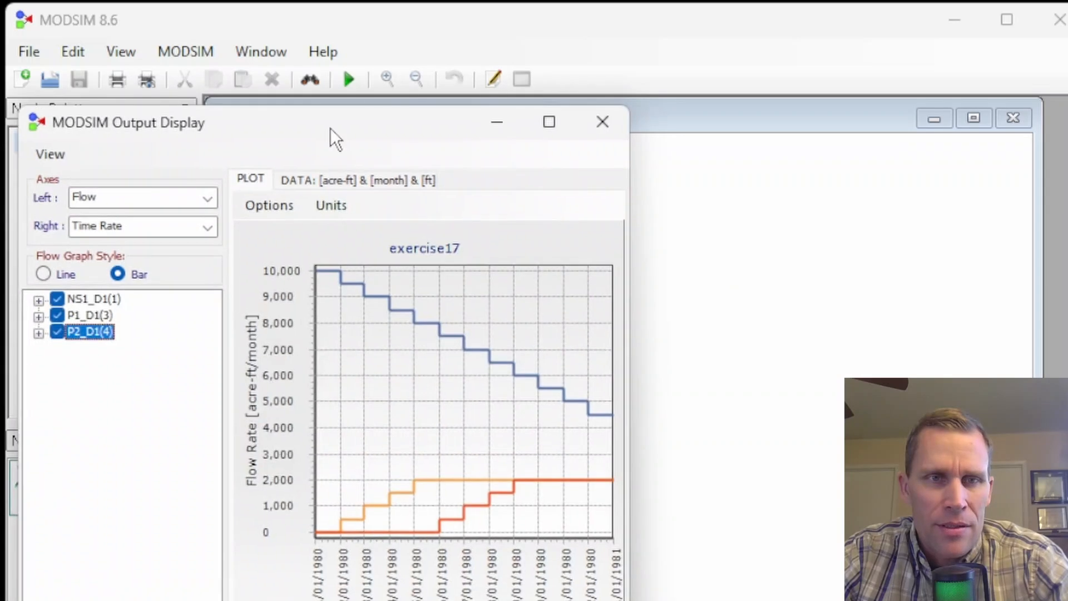
drag(329, 128, 816, 113)
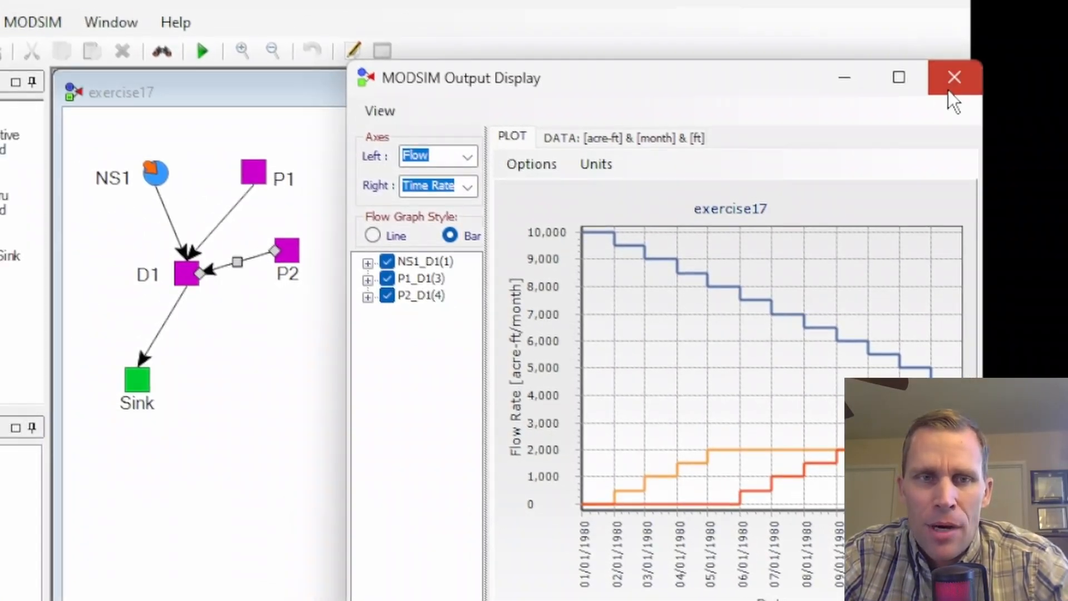
click(795, 46)
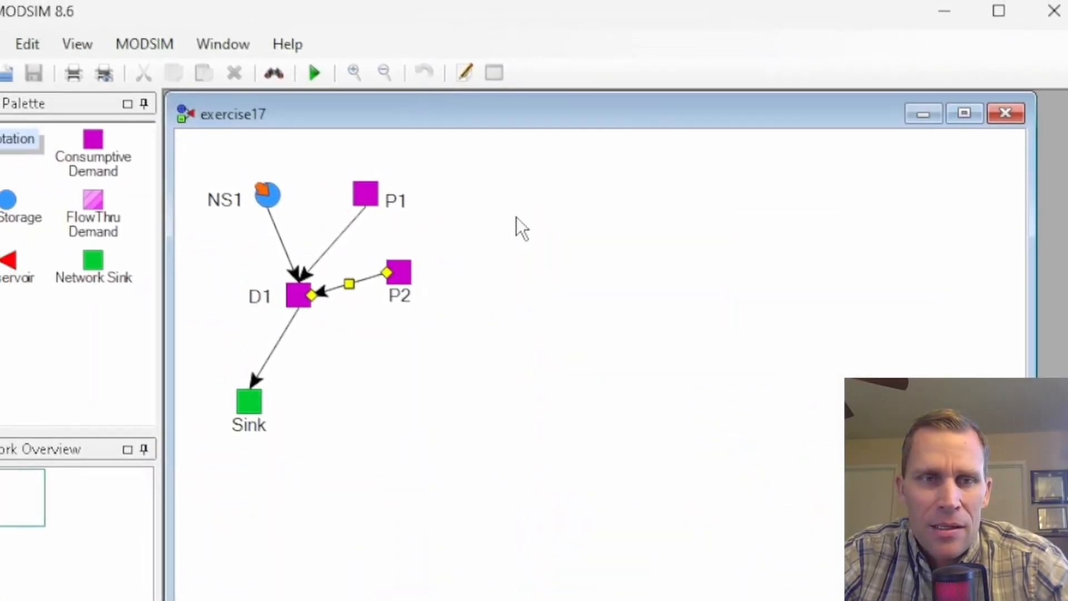
- Turn off graphing mode and delete pumping node P2 from the network
click(442, 283)
click(191, 52)
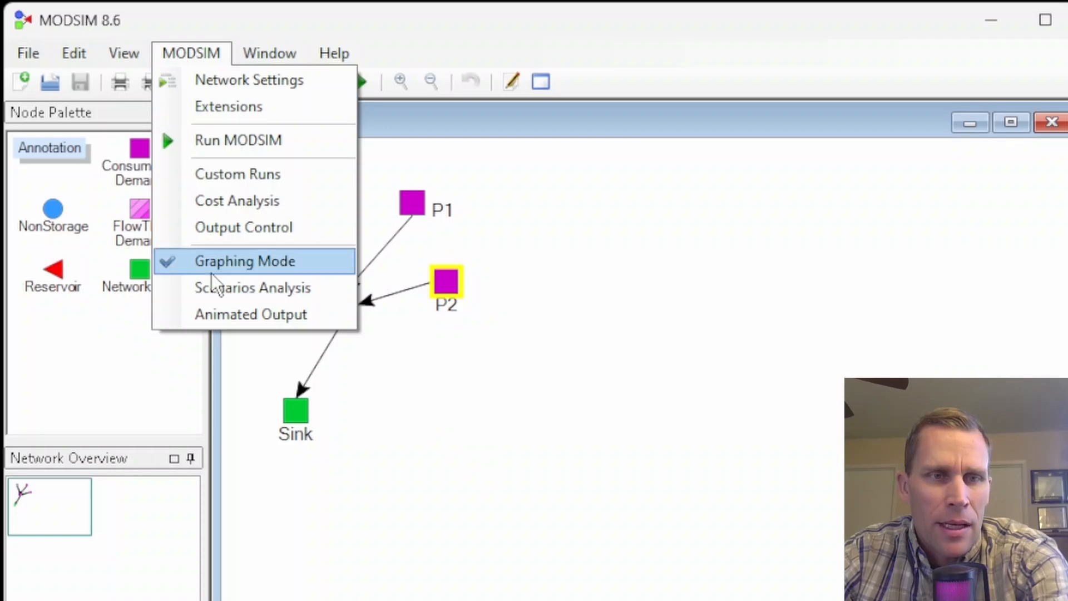
click(207, 259)
click(476, 325)
click(454, 285)
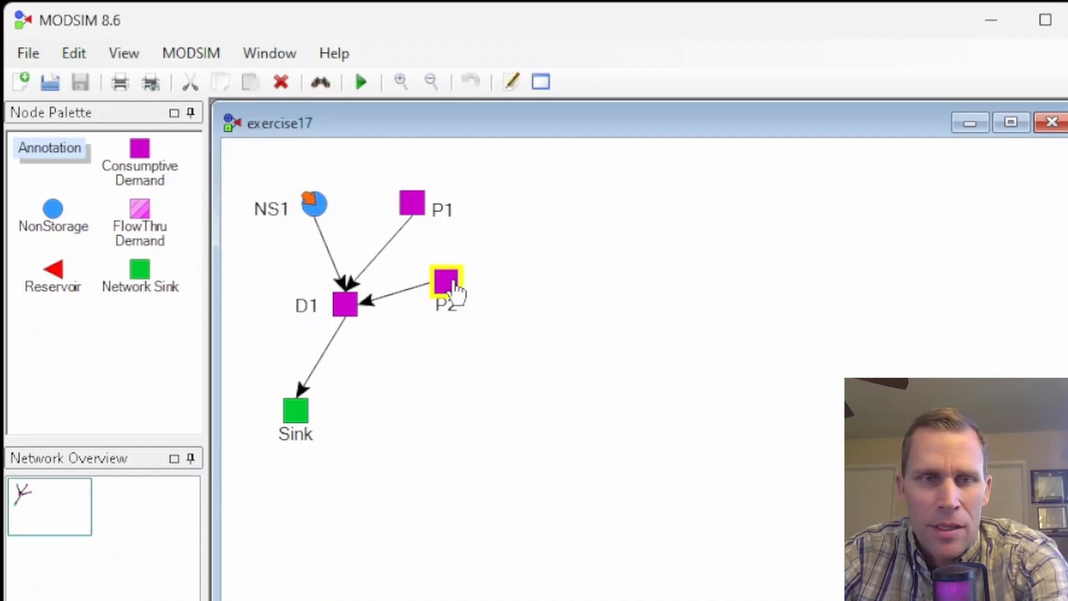
key(Delete)
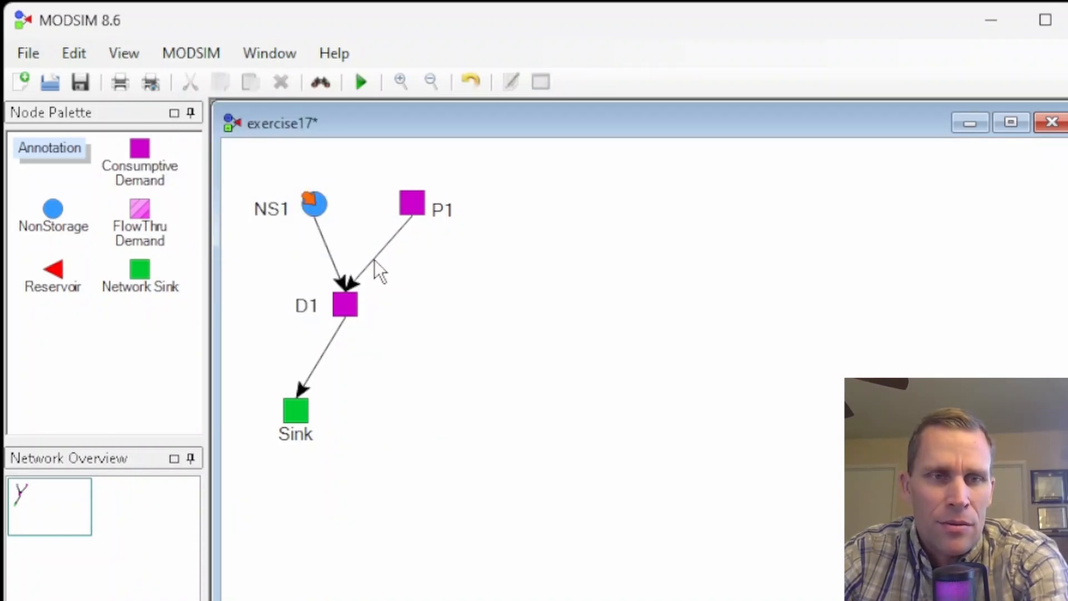
- Set D1's demand flow rate starting 01/01 to 8000 acre-ft/month
double_click(347, 304)
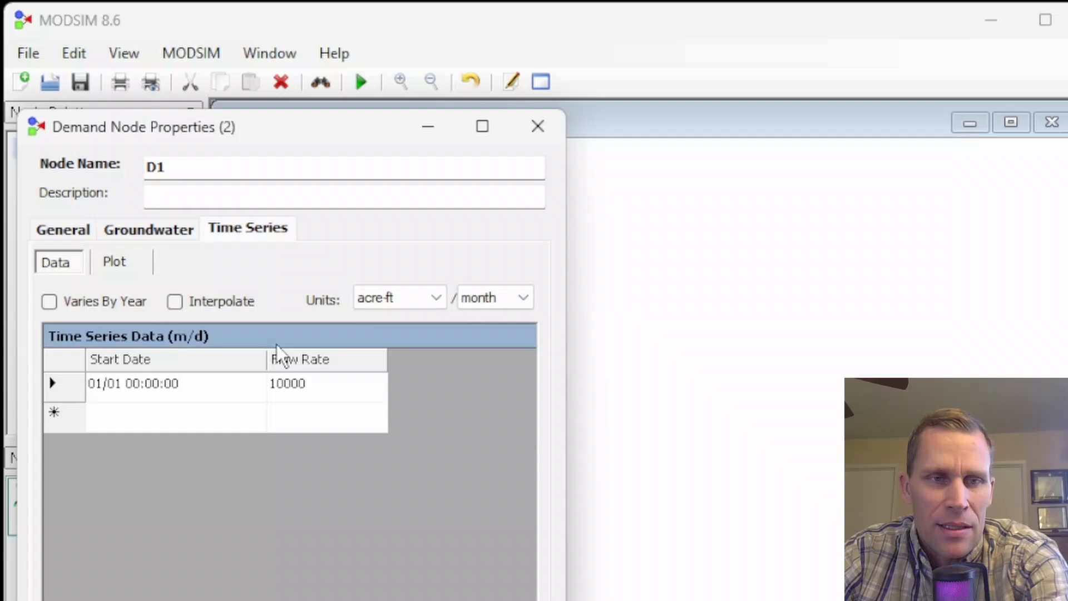
click(327, 383)
drag(353, 386, 200, 389)
text(8000)
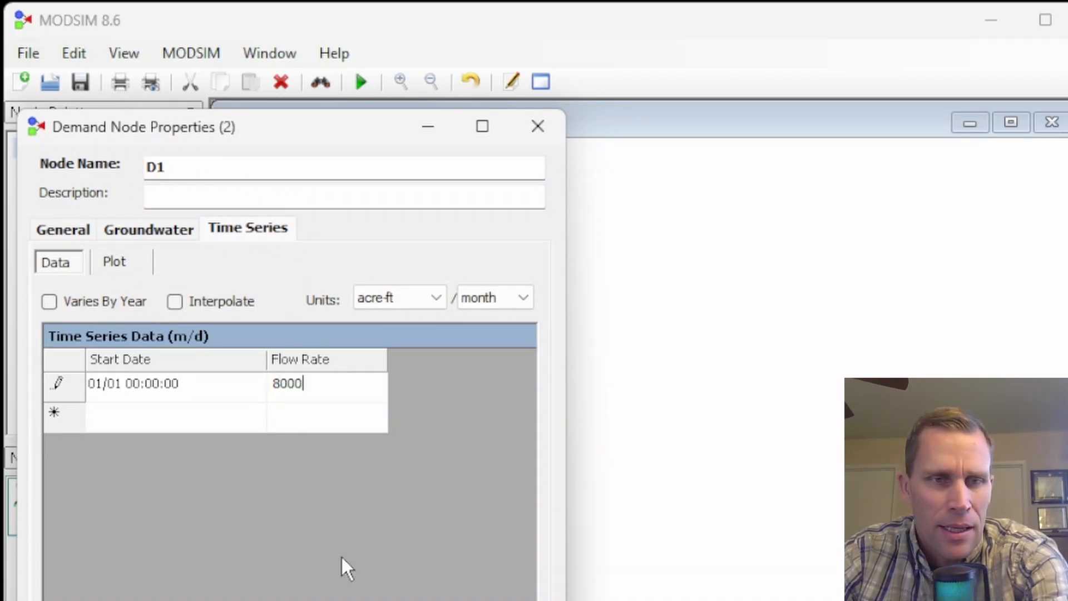
key(Return)
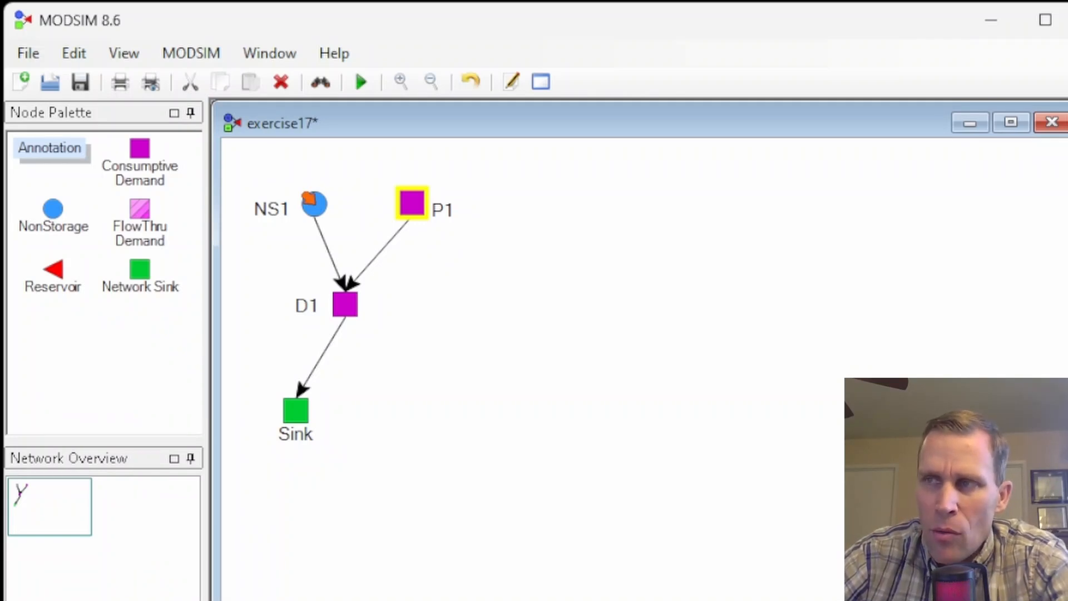
- Open P1's groundwater properties beside the network and review its pumping priority
double_click(412, 205)
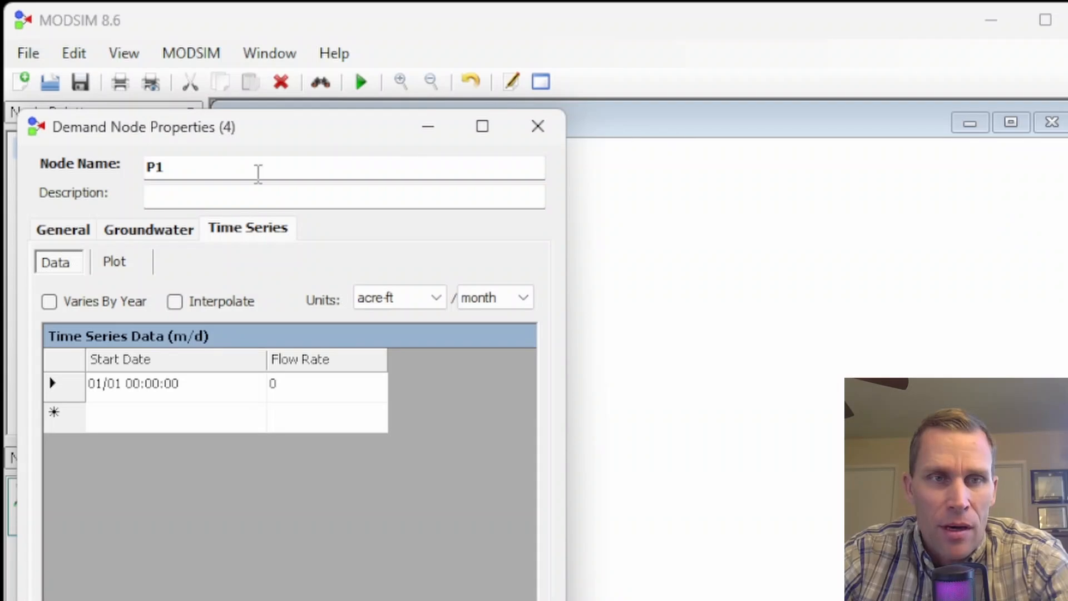
drag(304, 134, 722, 89)
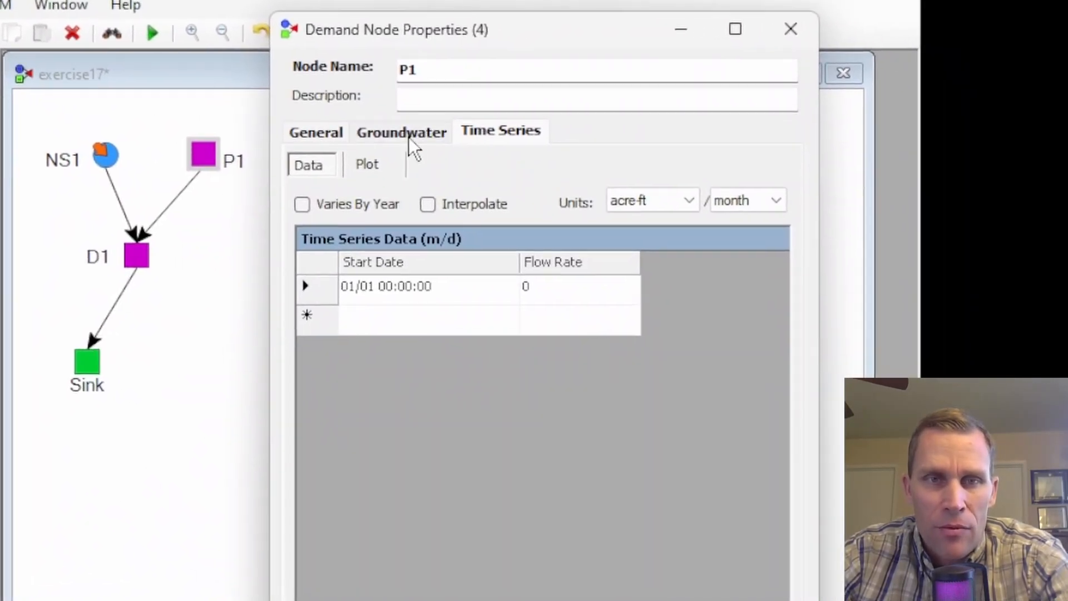
click(410, 139)
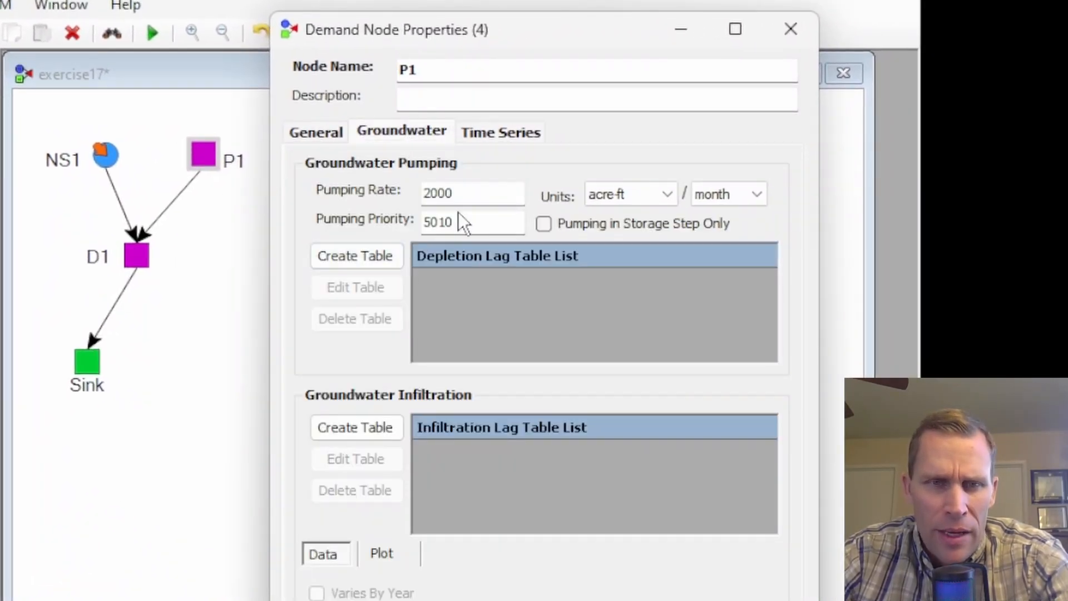
drag(475, 222, 415, 222)
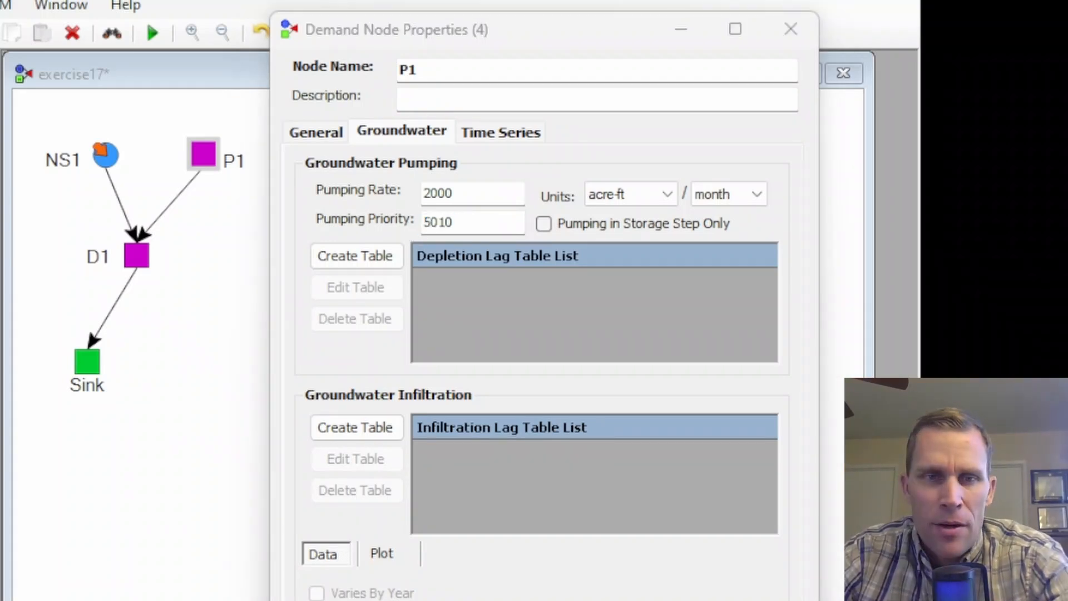
- Switch to notes.txt in Notepad++ and compare the pumping cost for priority 5010 with D1's cost
drag(1063, 44, 769, 23)
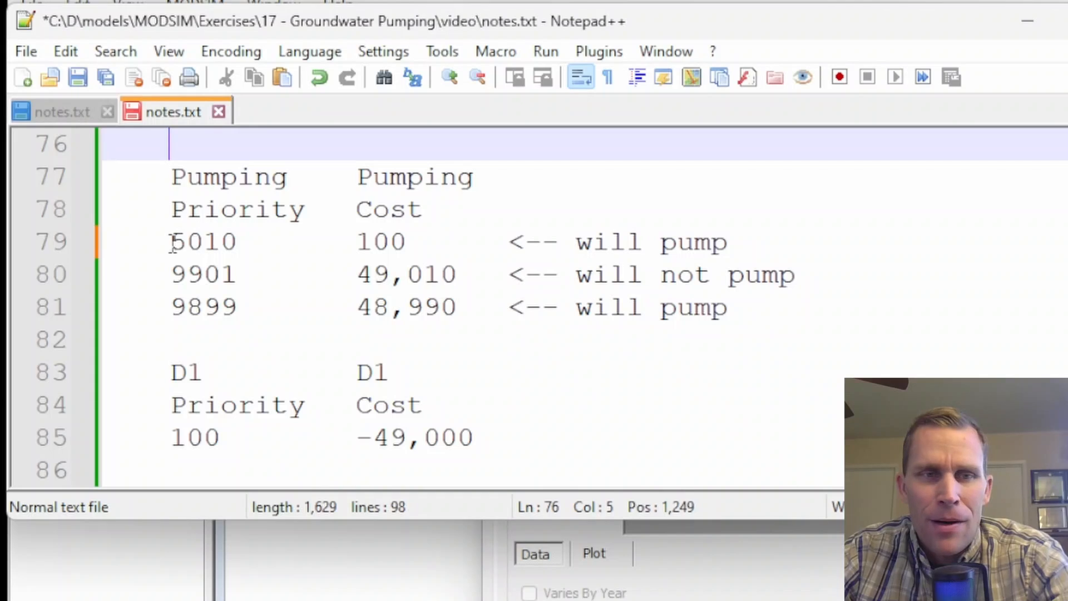
drag(170, 241, 237, 241)
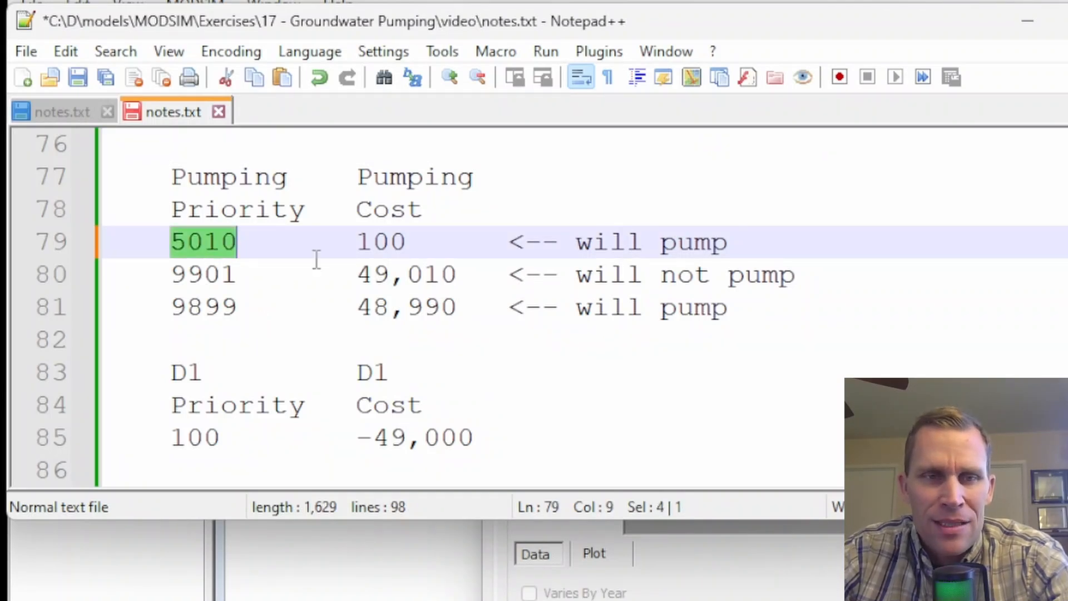
drag(356, 240, 406, 241)
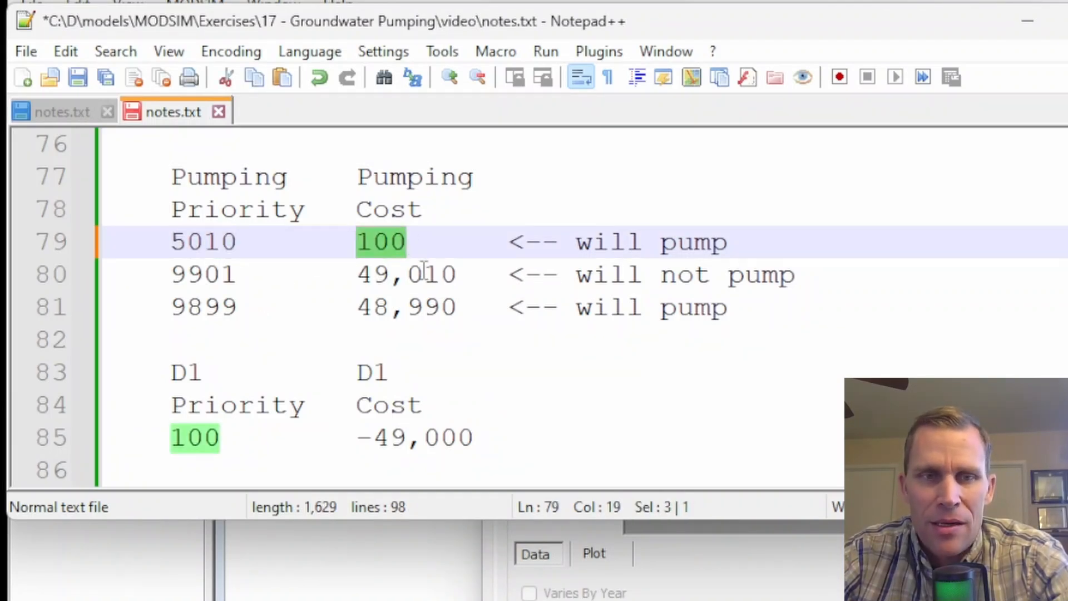
key(Up)
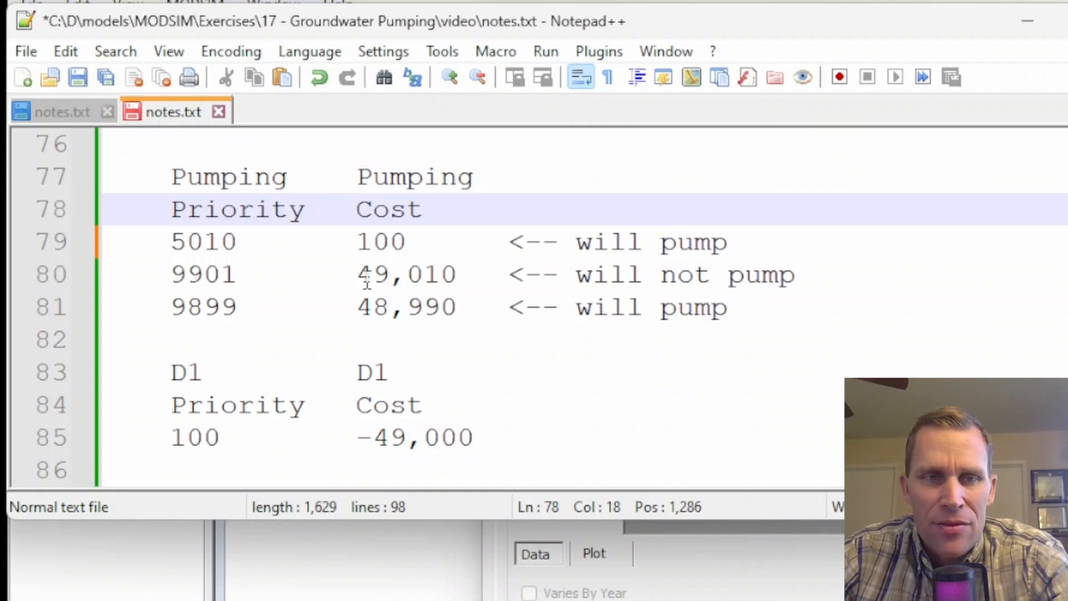
drag(357, 240, 409, 236)
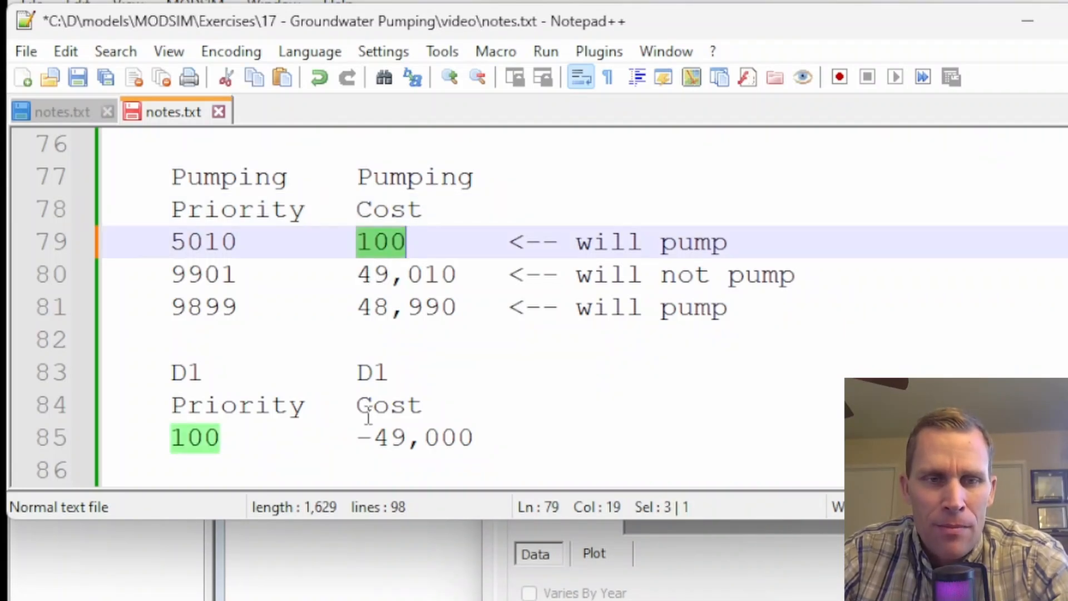
drag(356, 437, 493, 438)
click(492, 437)
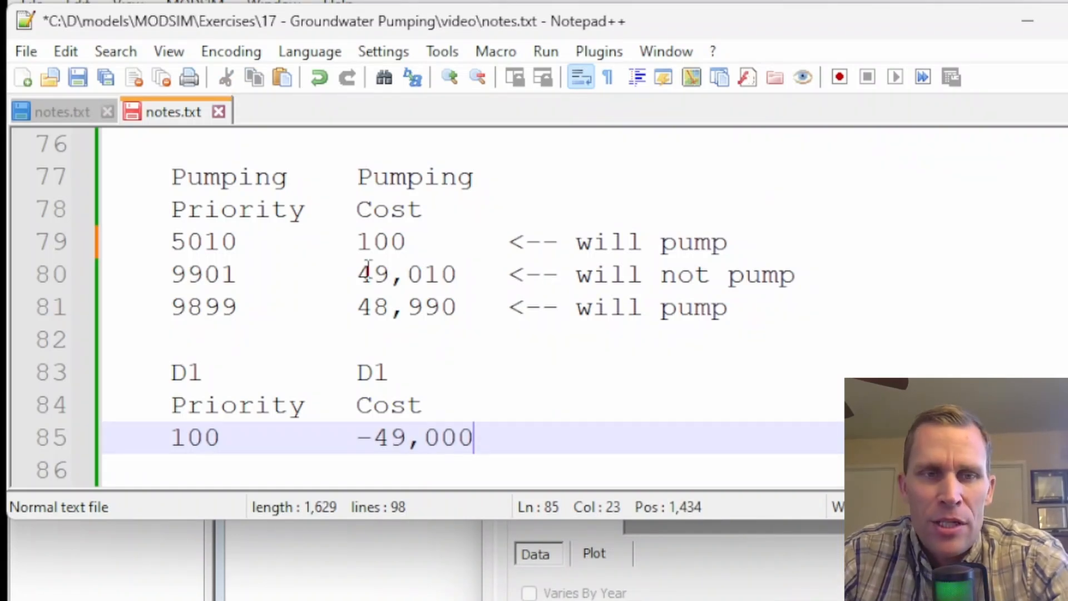
click(357, 243)
key(shift+Right)
key(shift+Right)
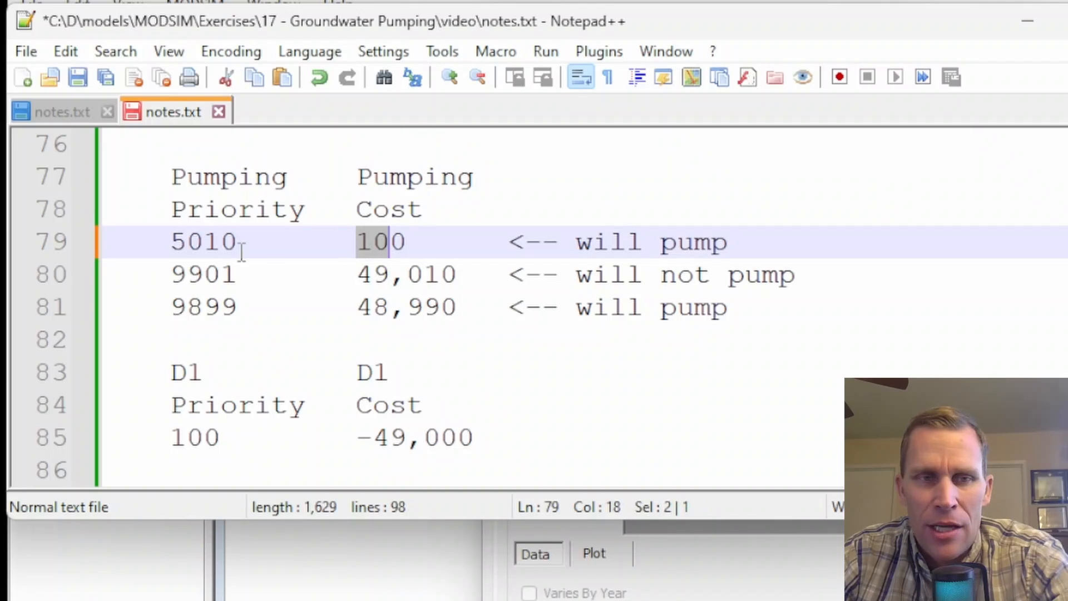
drag(172, 240, 258, 251)
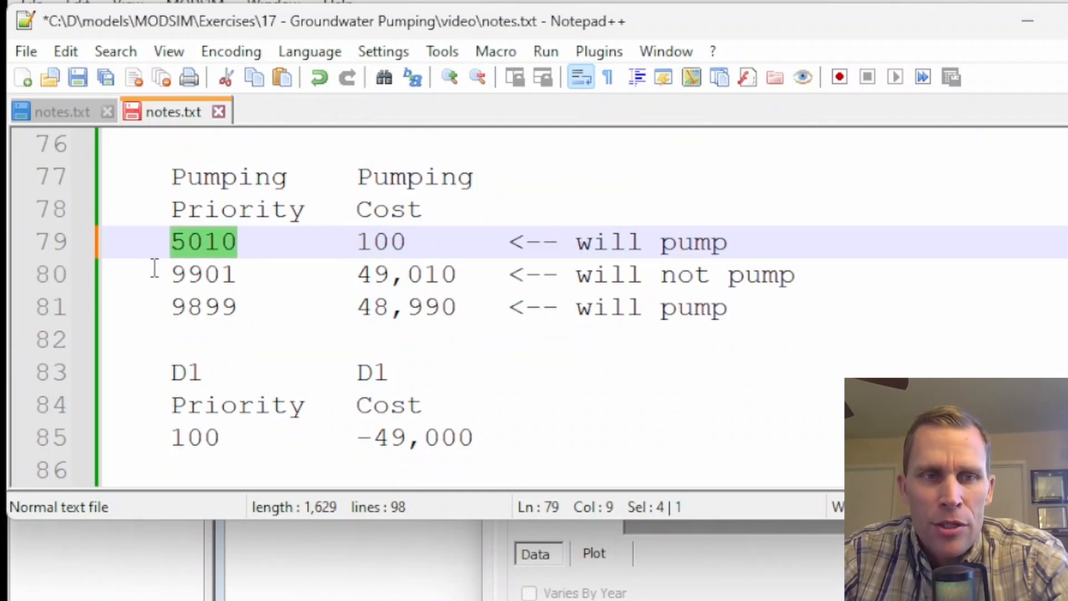
- Compare the pumping cost listed for priority 9901 with D1's cost in the notes
drag(169, 274, 239, 275)
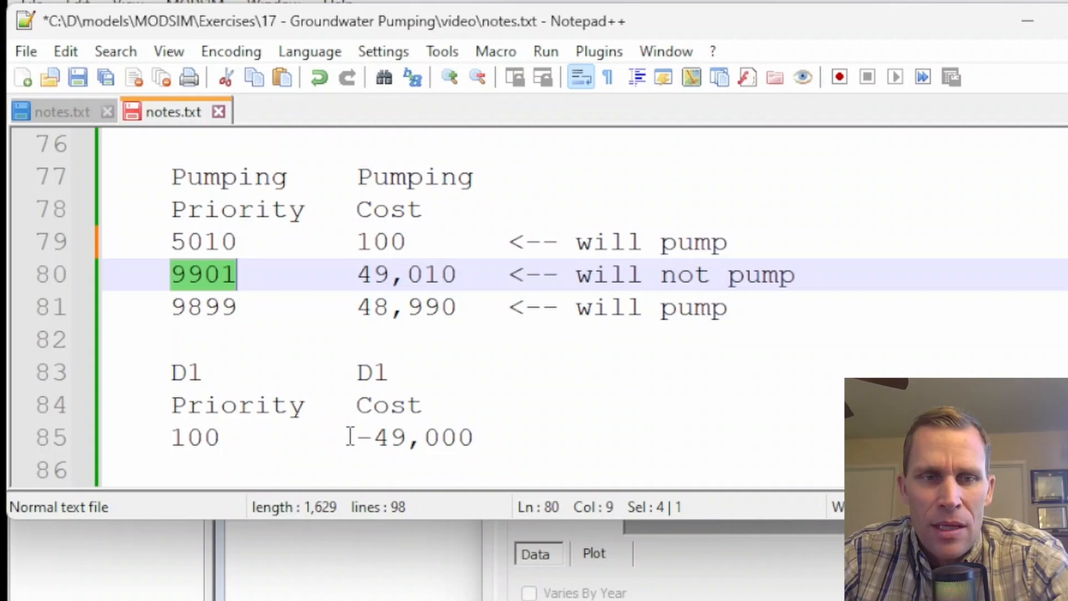
drag(356, 436, 474, 437)
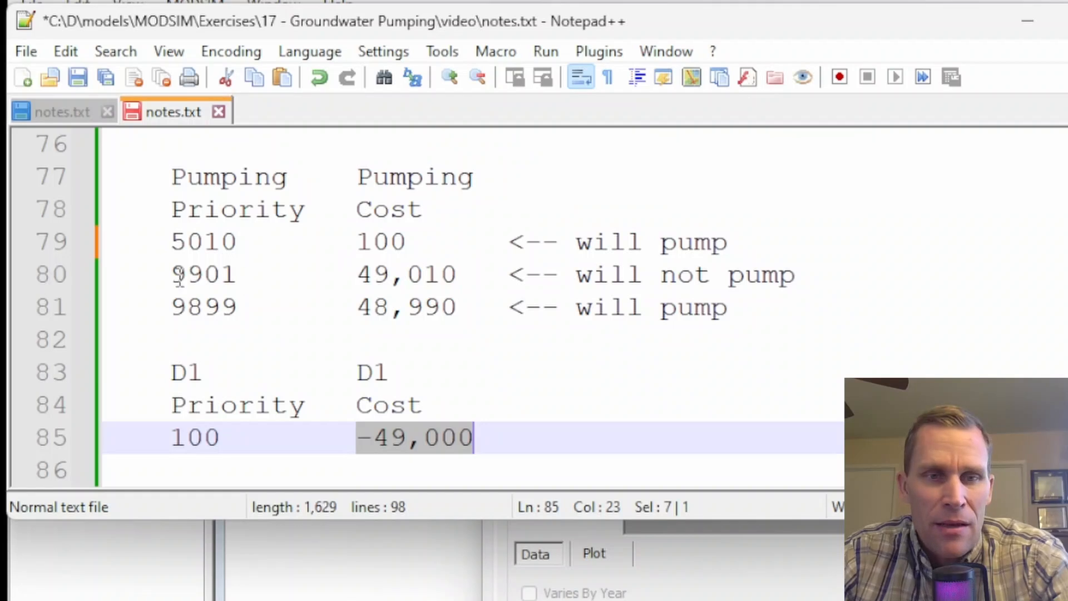
drag(169, 275, 238, 274)
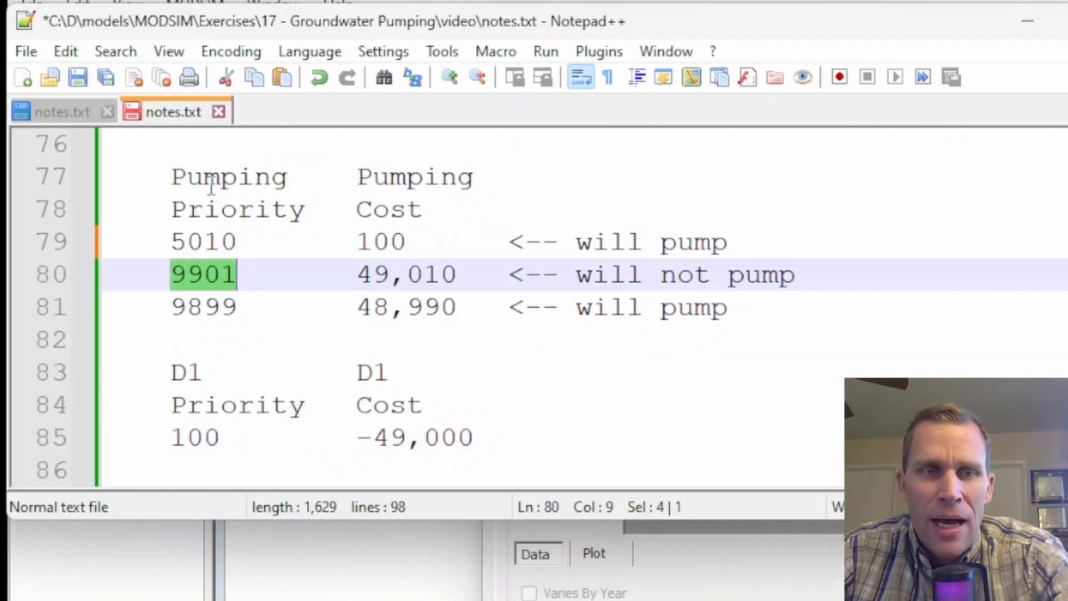
drag(356, 274, 455, 278)
drag(356, 437, 474, 435)
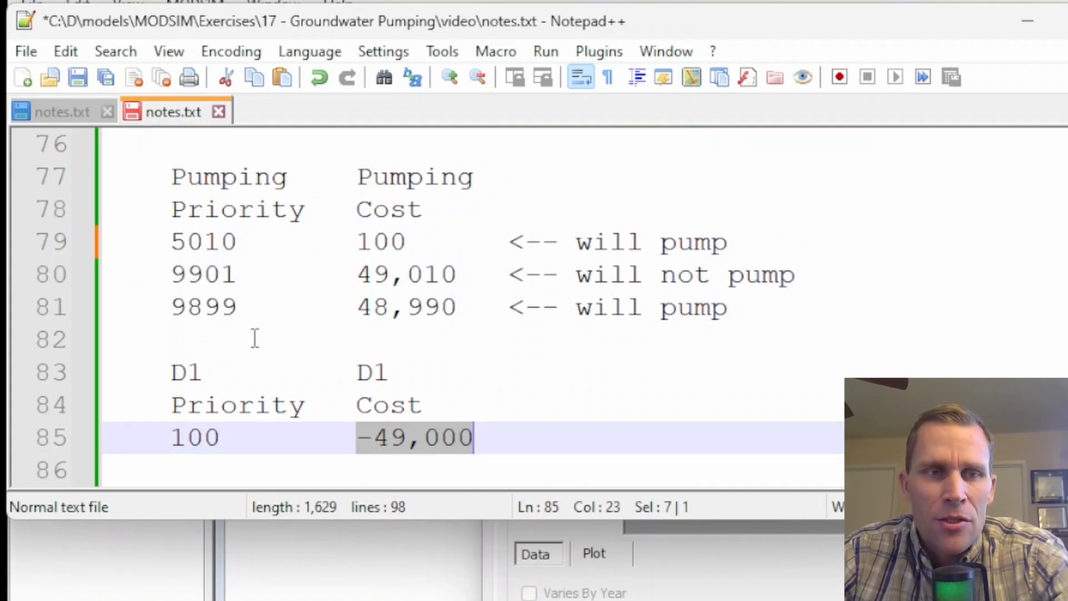
drag(168, 275, 242, 276)
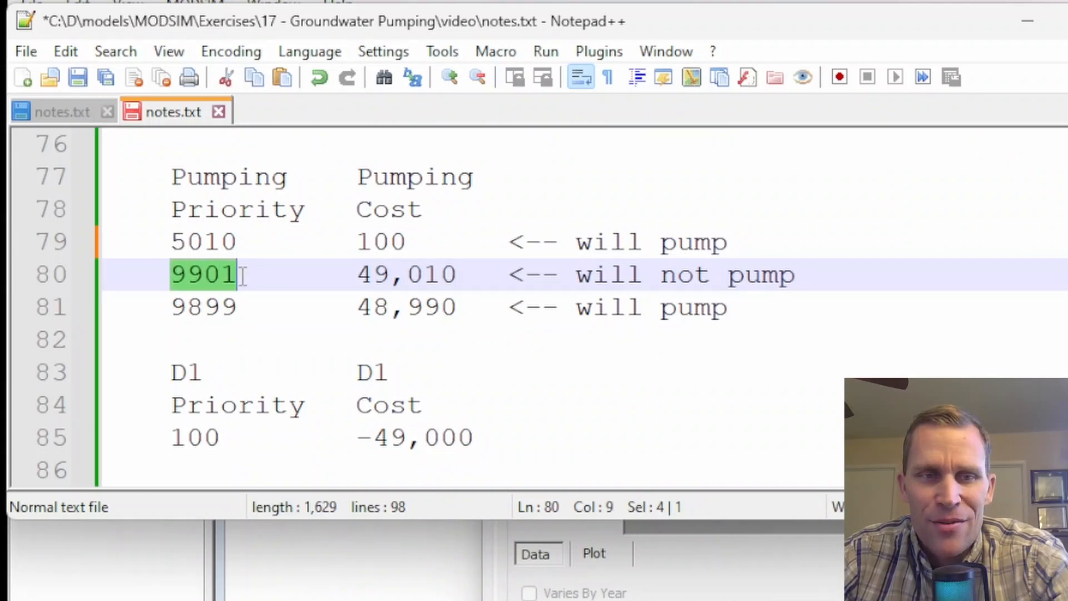
drag(356, 274, 459, 276)
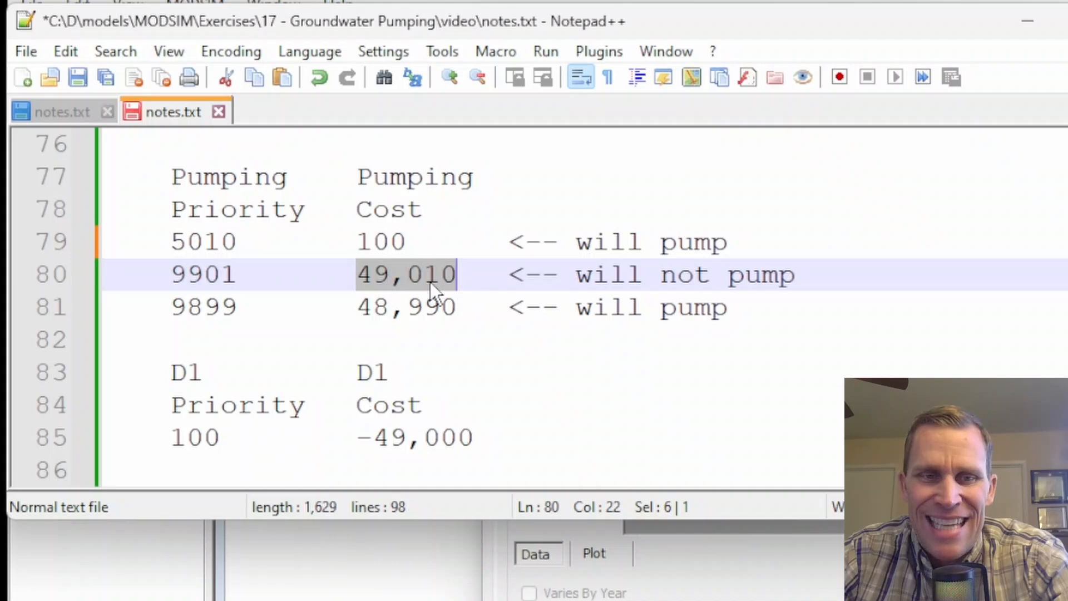
drag(357, 438, 406, 435)
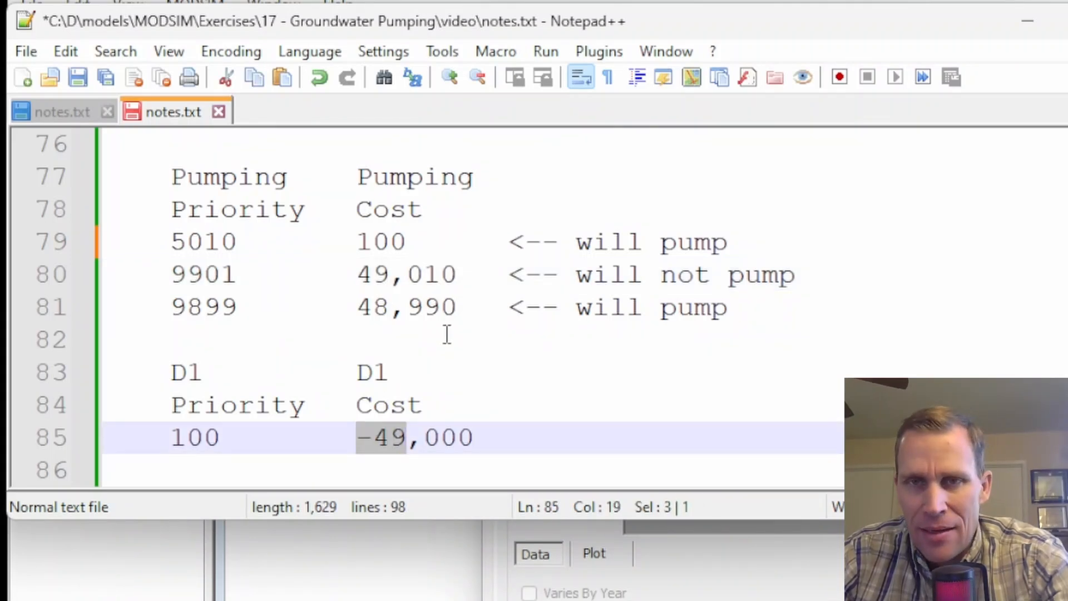
- Compare the pumping cost listed for priority 9899 with D1's cost in the notes
click(174, 305)
drag(174, 304, 238, 306)
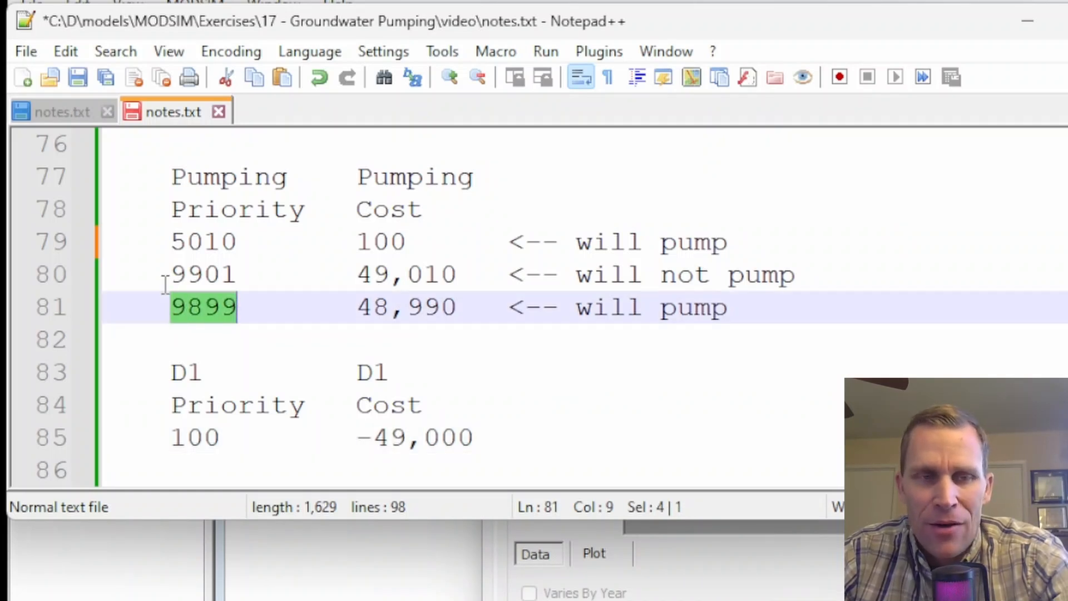
click(187, 306)
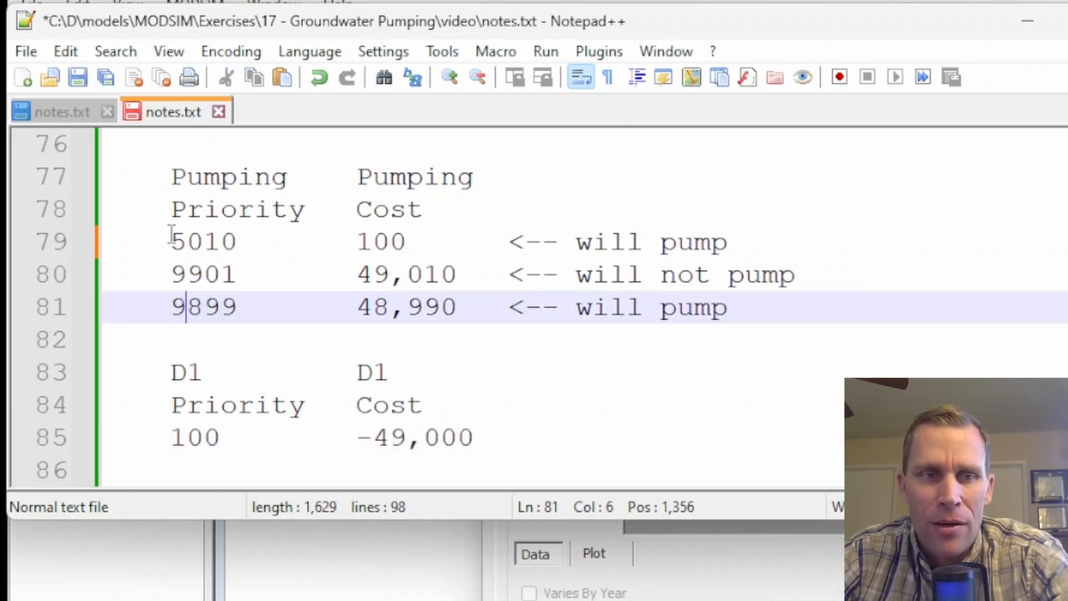
click(177, 317)
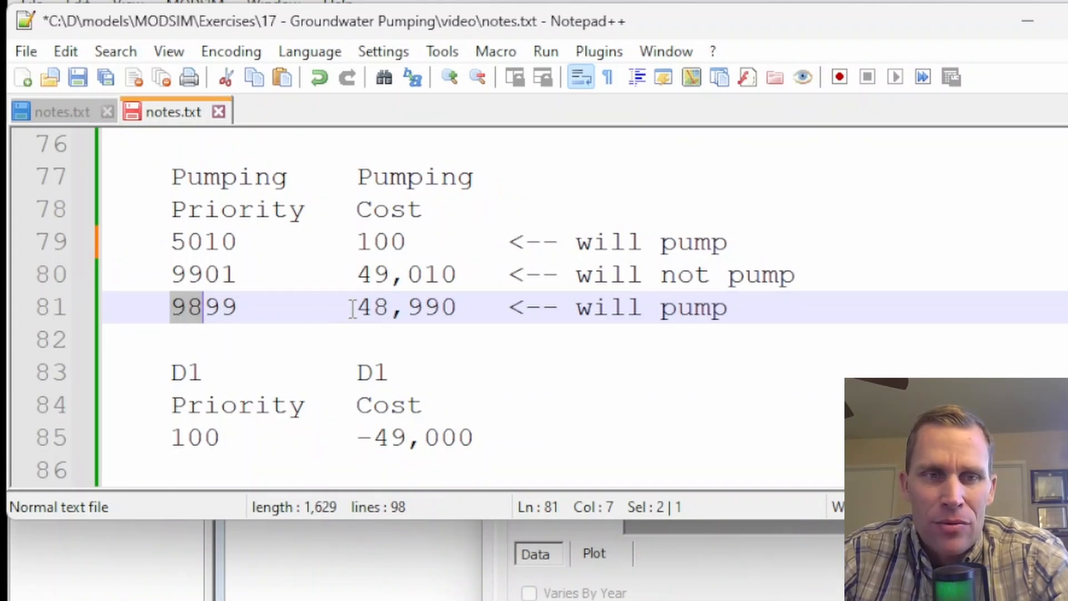
drag(356, 306, 456, 306)
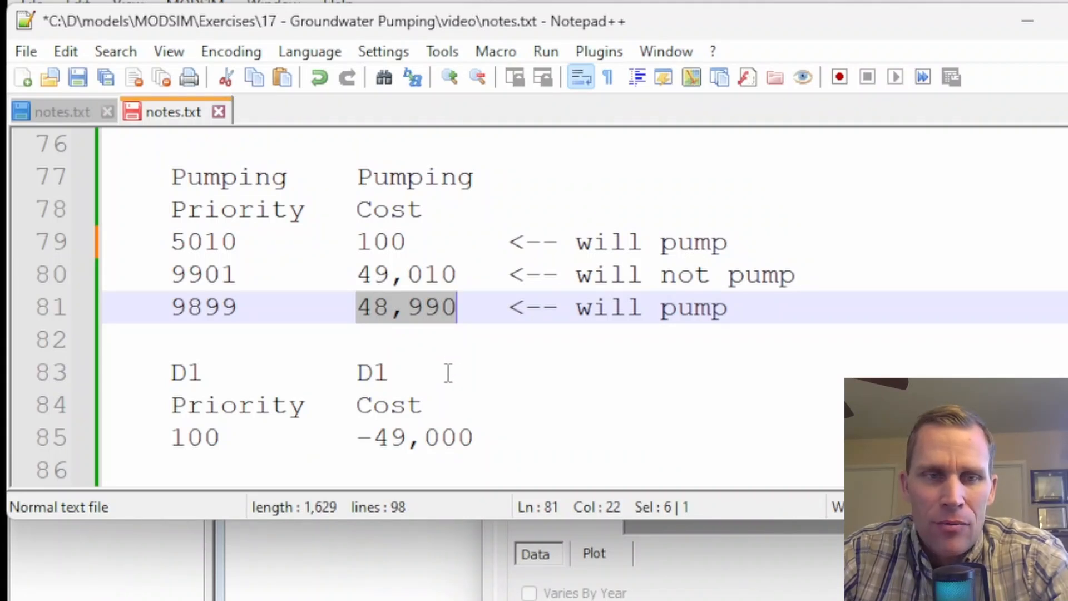
drag(353, 436, 474, 439)
click(481, 439)
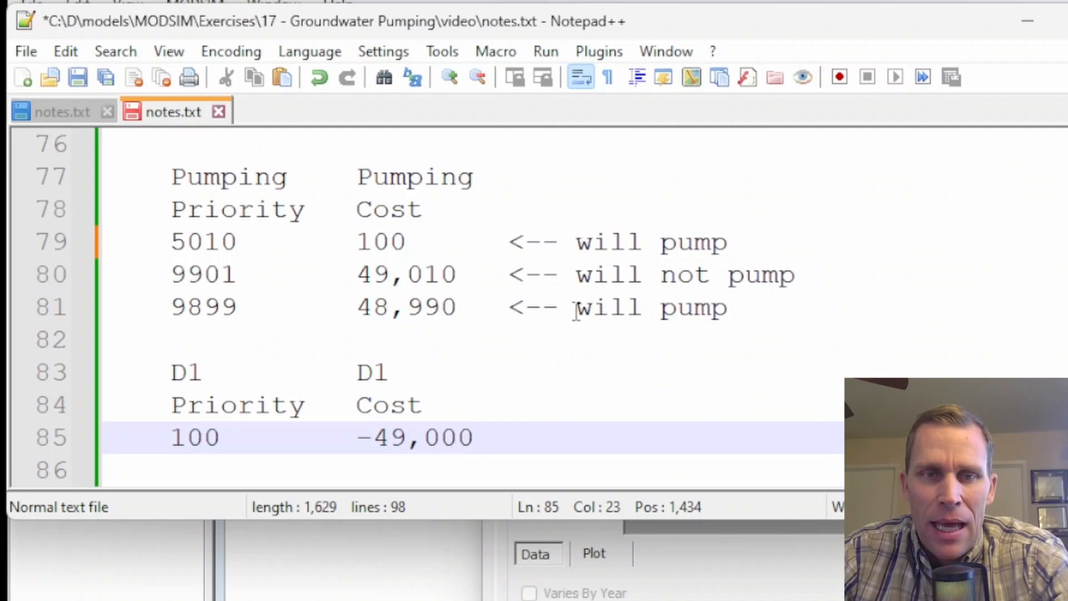
- Review the pumping outcome noted for priority 9899 and return to P1's groundwater properties in MODSIM
drag(575, 307, 732, 307)
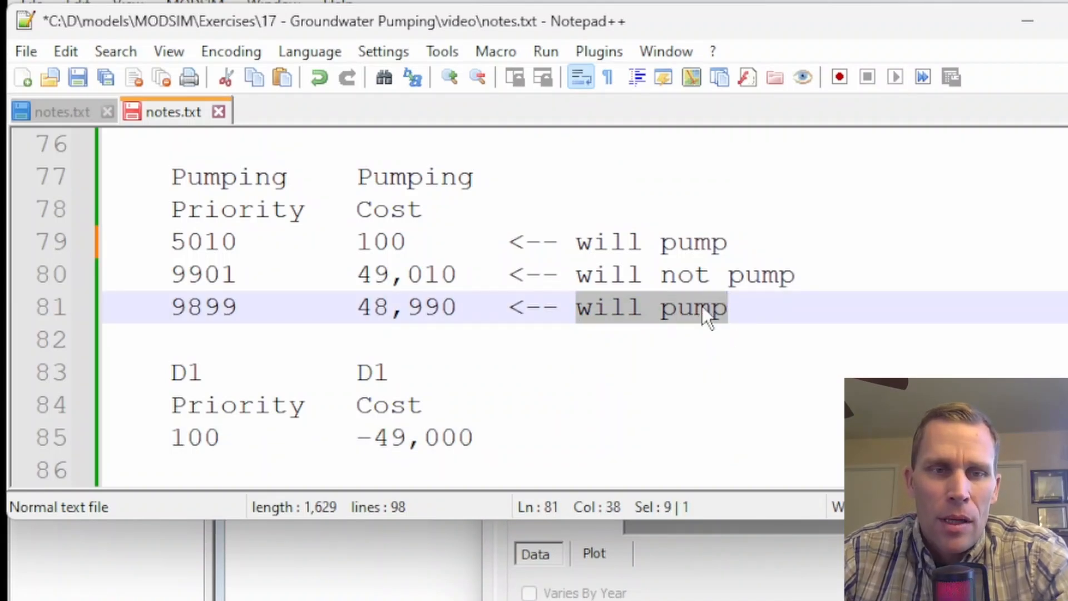
drag(649, 26, 1065, 84)
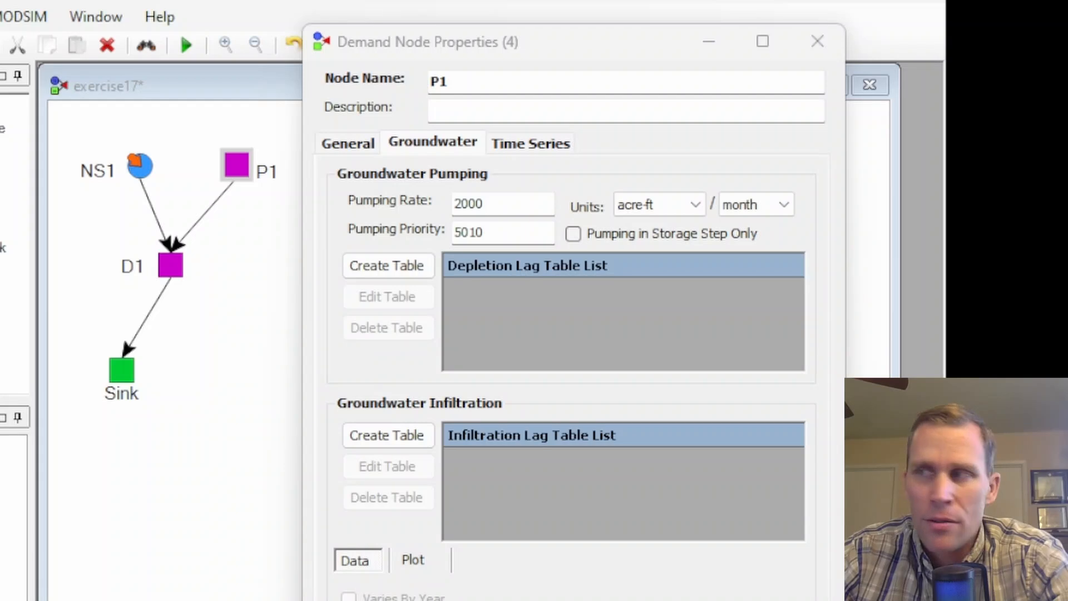
drag(1065, 156, 448, 11)
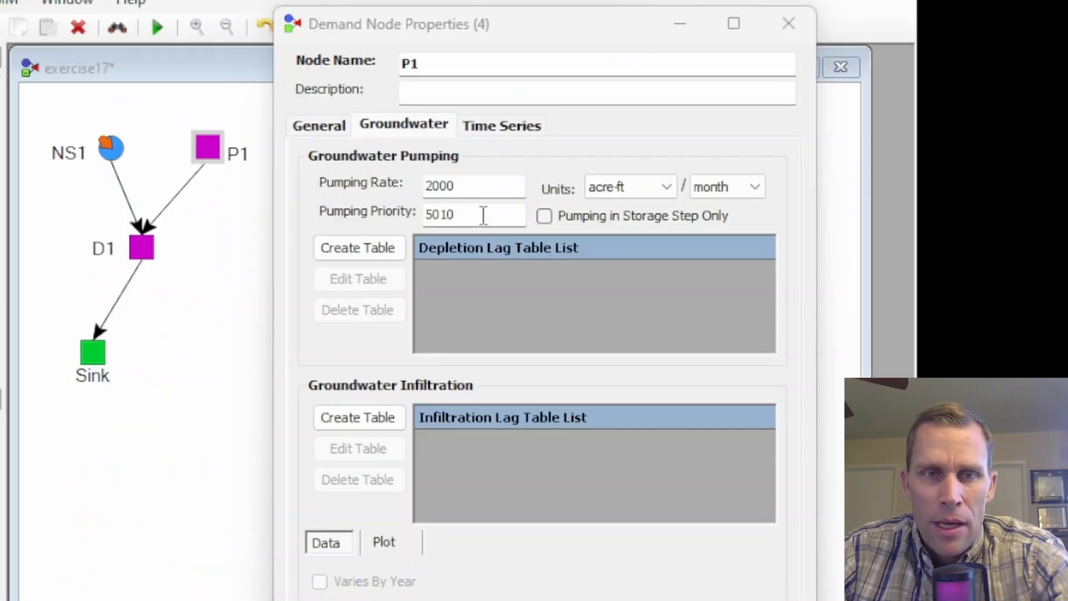
- Set P1's pumping priority to 9901 and run the network simulation
double_click(482, 215)
text(9901)
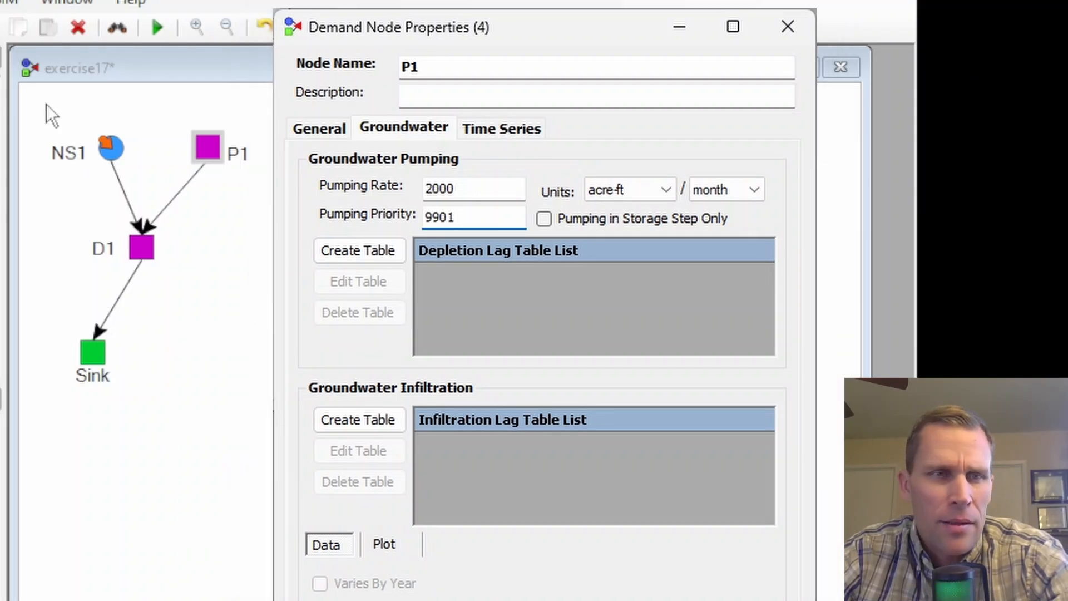
key(Return)
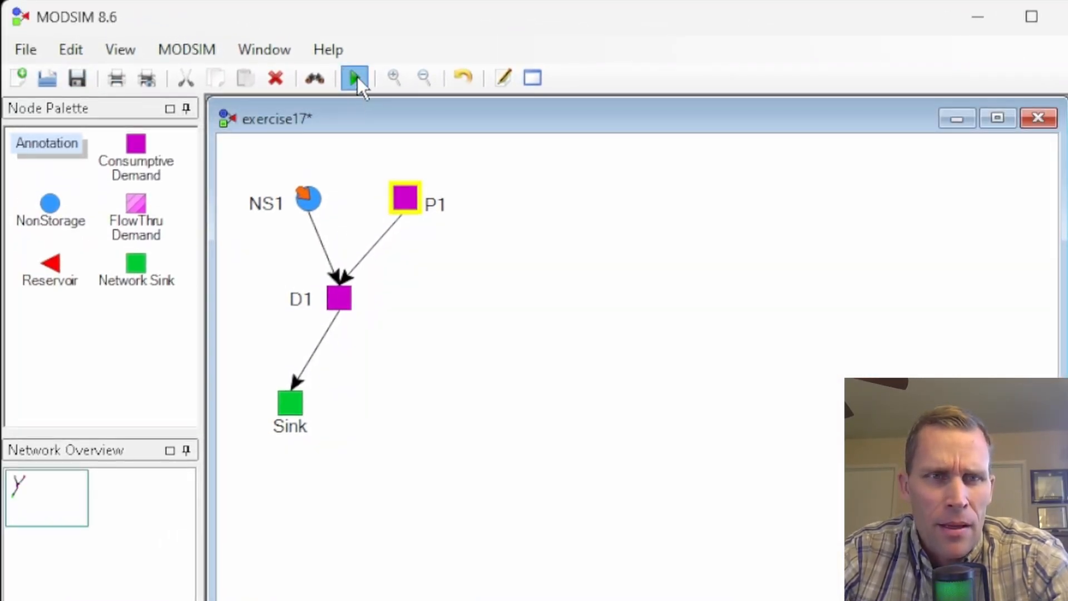
click(356, 78)
click(738, 585)
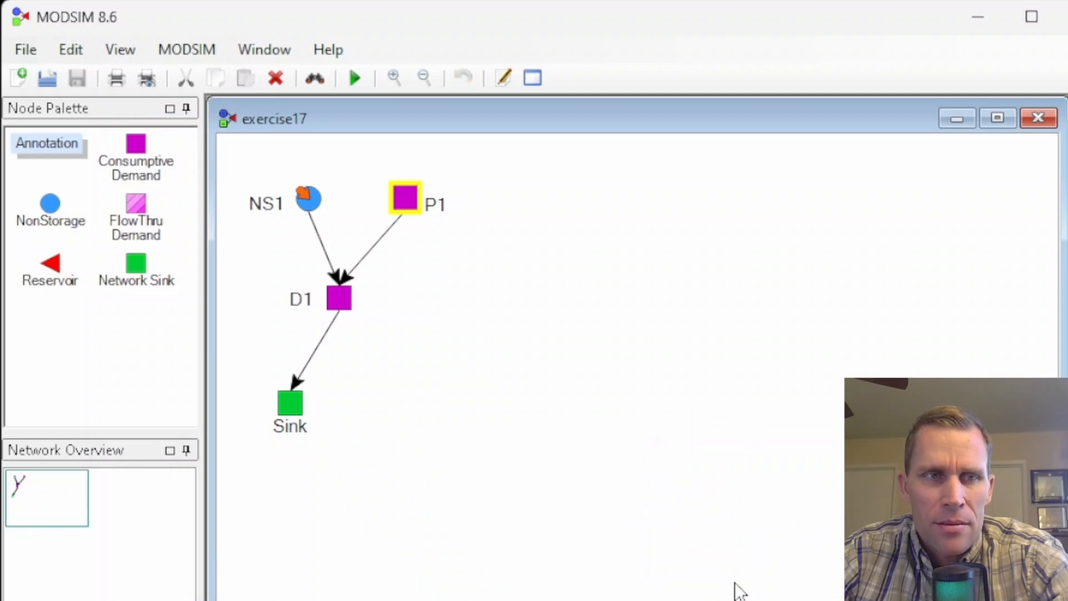
- Graph the flow in the link from P1 to D1 to check whether pumping occurs at priority 9901
right_click(369, 253)
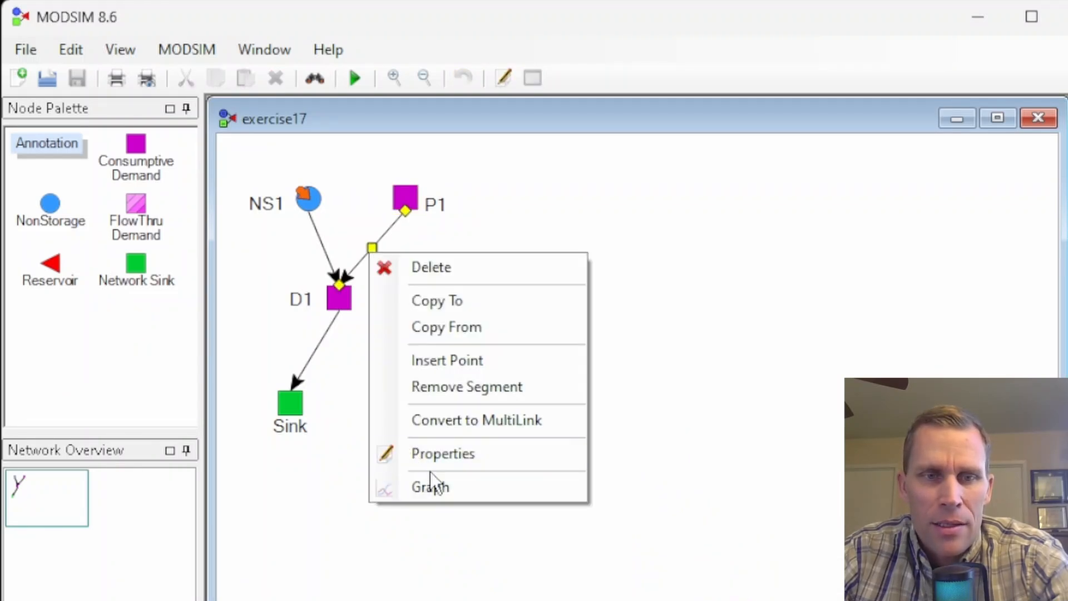
click(441, 483)
drag(329, 123, 753, 87)
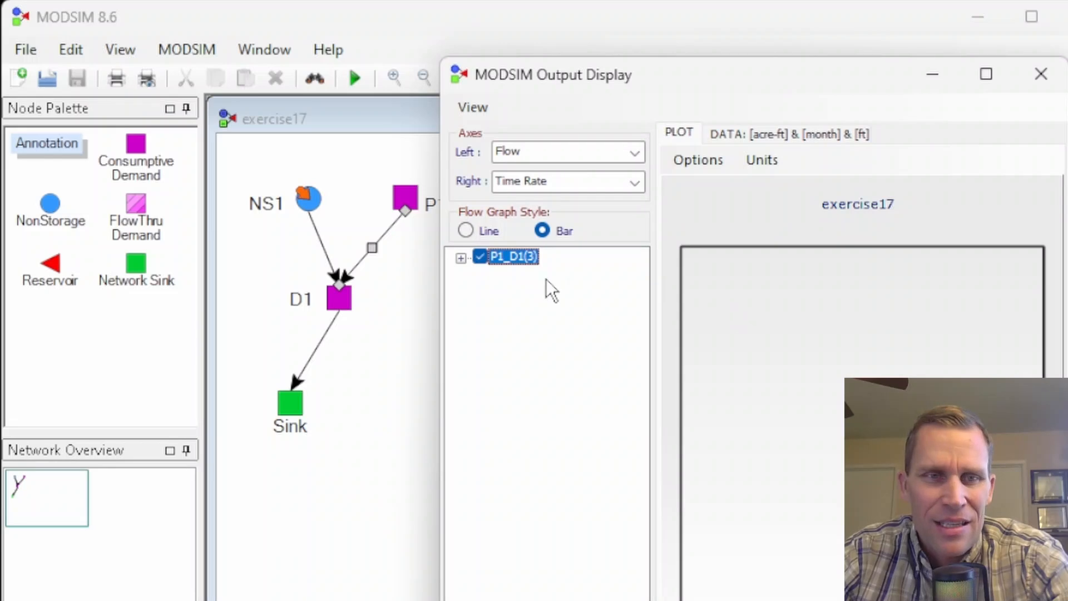
drag(581, 77, 613, 77)
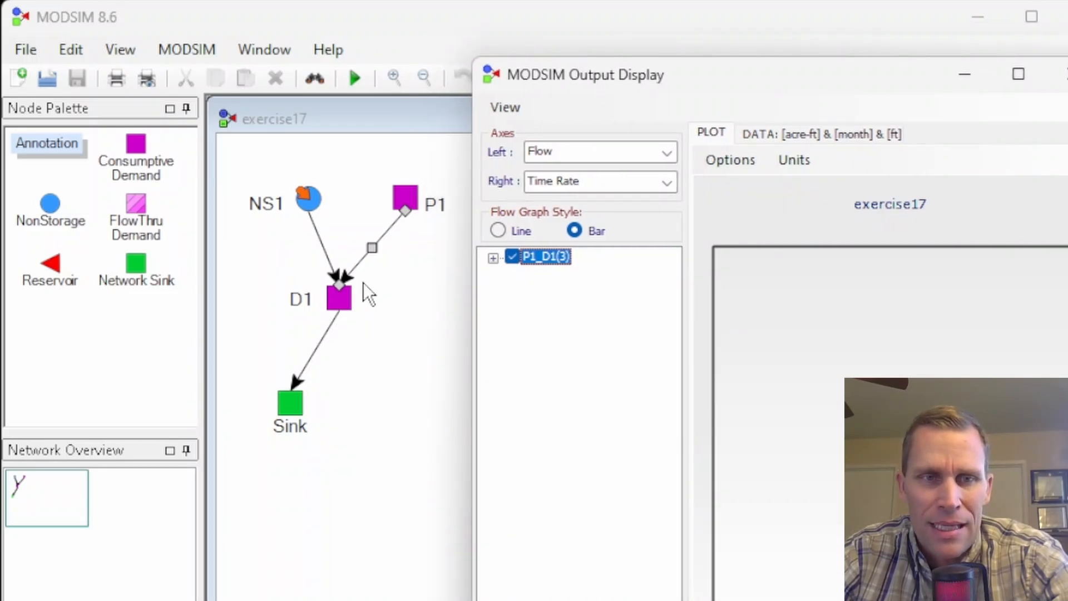
click(1057, 74)
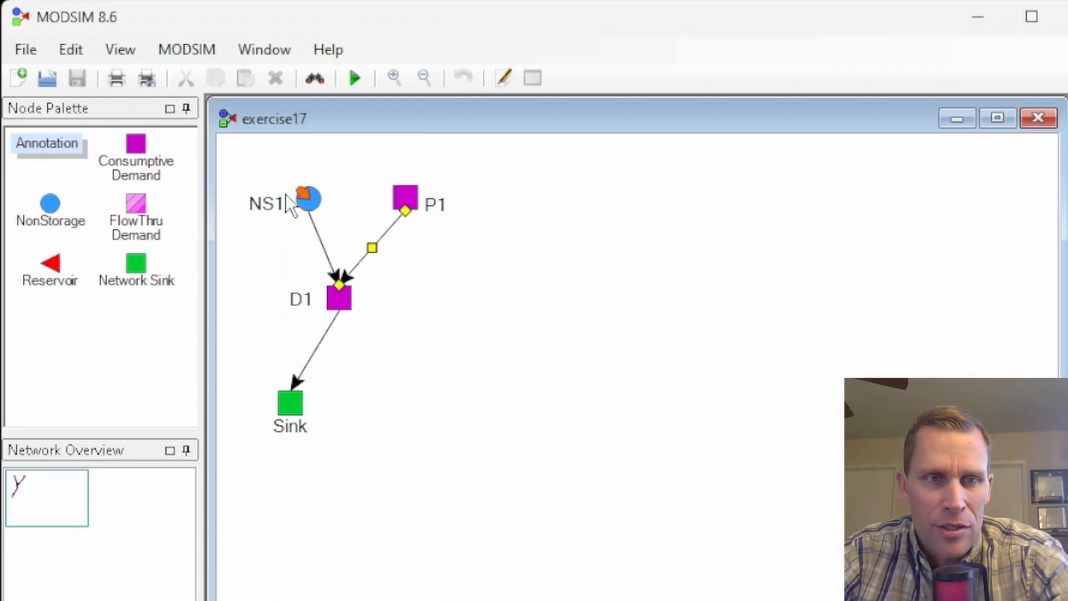
- Graph the flow in the link from NS1 to D1 and close the output display
right_click(317, 238)
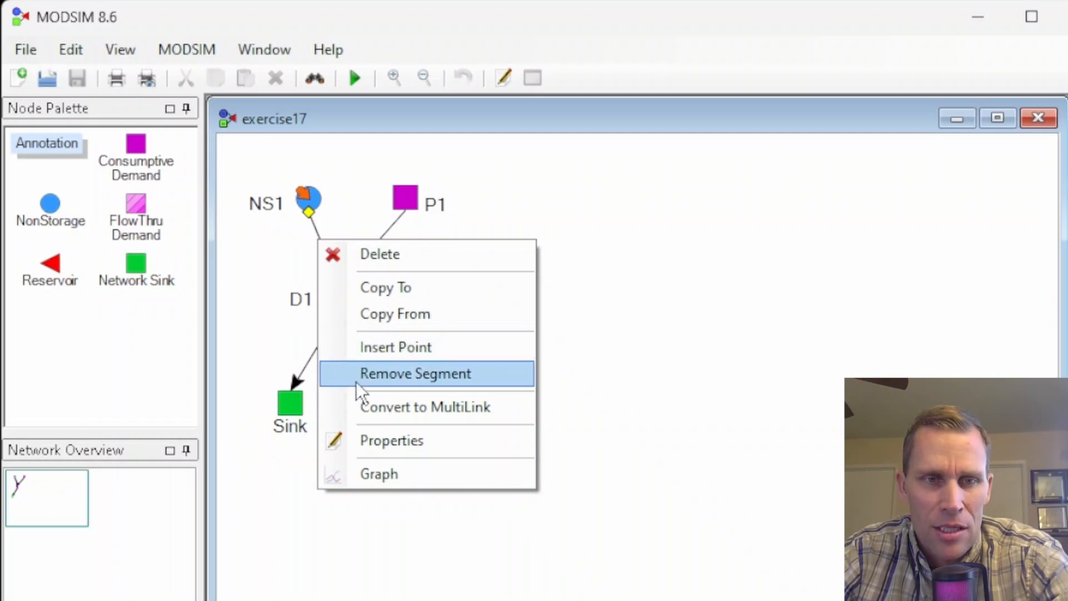
click(388, 468)
click(615, 121)
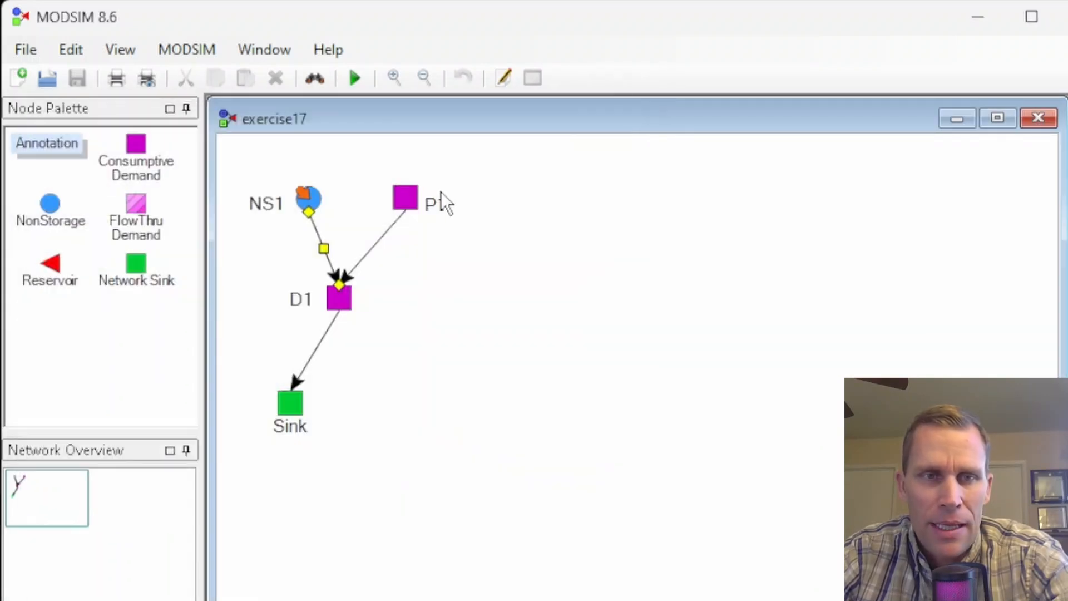
- Set P1's pumping priority to 9899 and rerun the network simulation
right_click(414, 196)
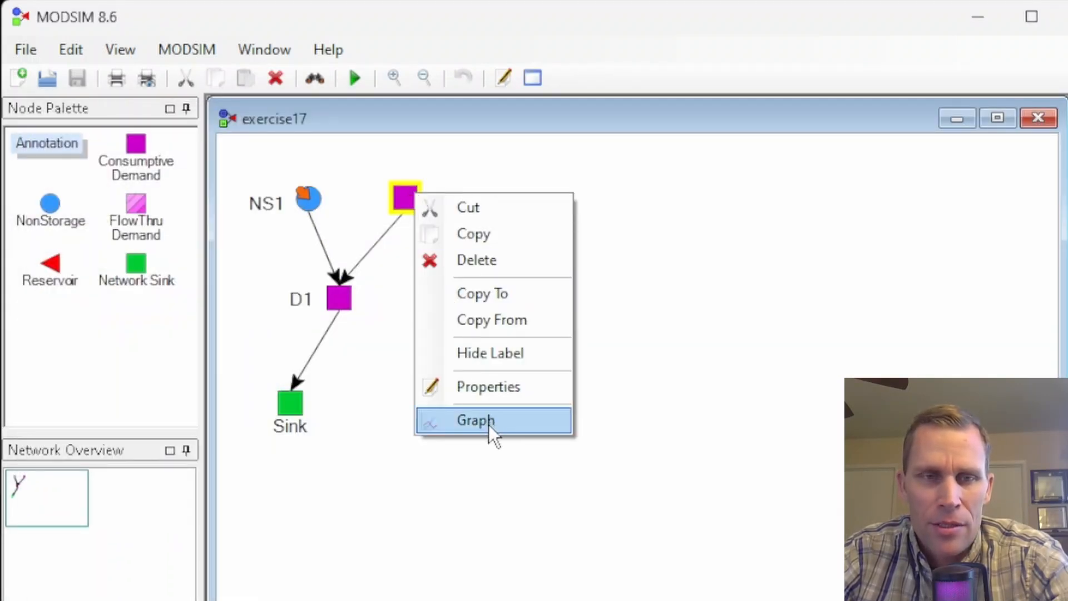
click(483, 388)
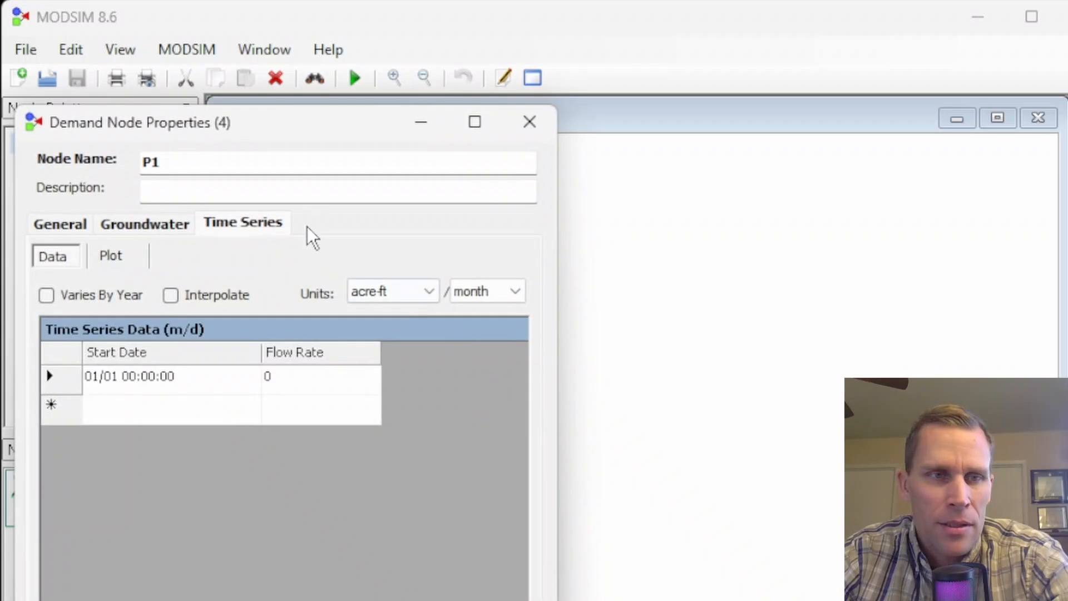
click(605, 143)
double_click(479, 217)
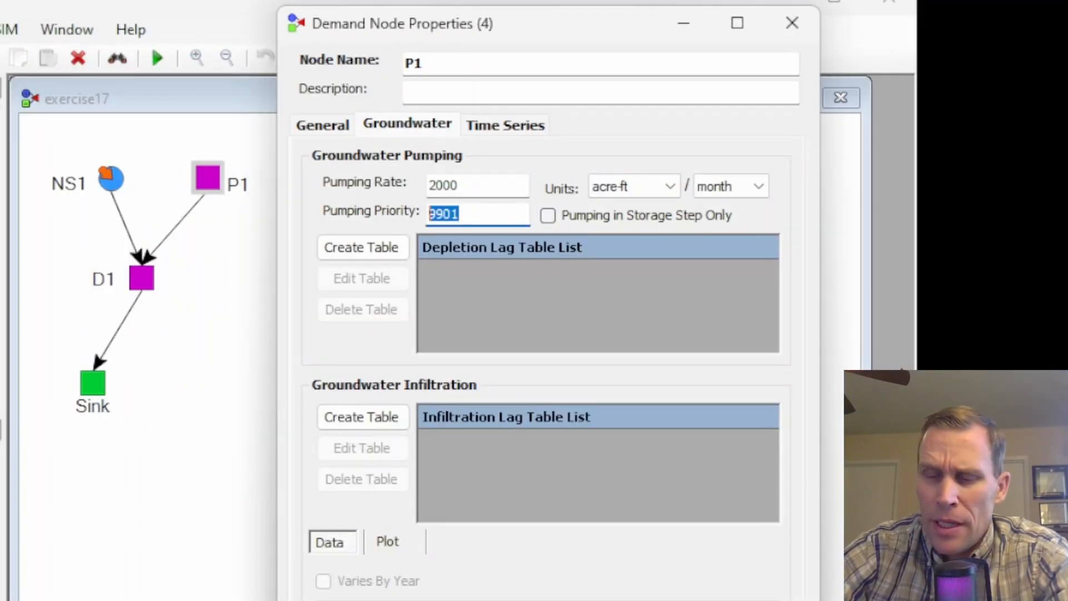
text(9899)
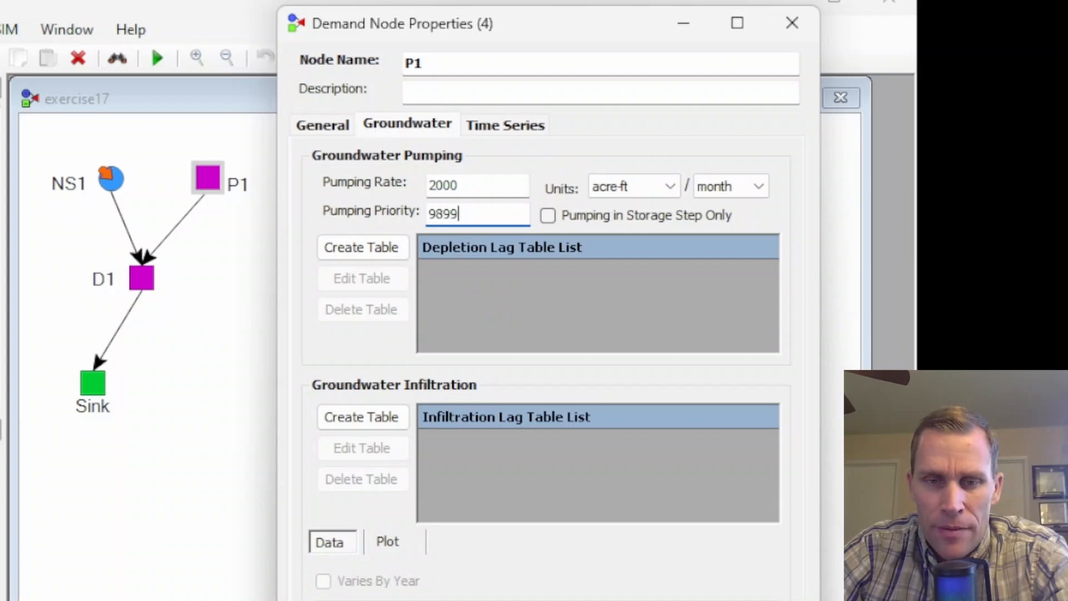
key(Return)
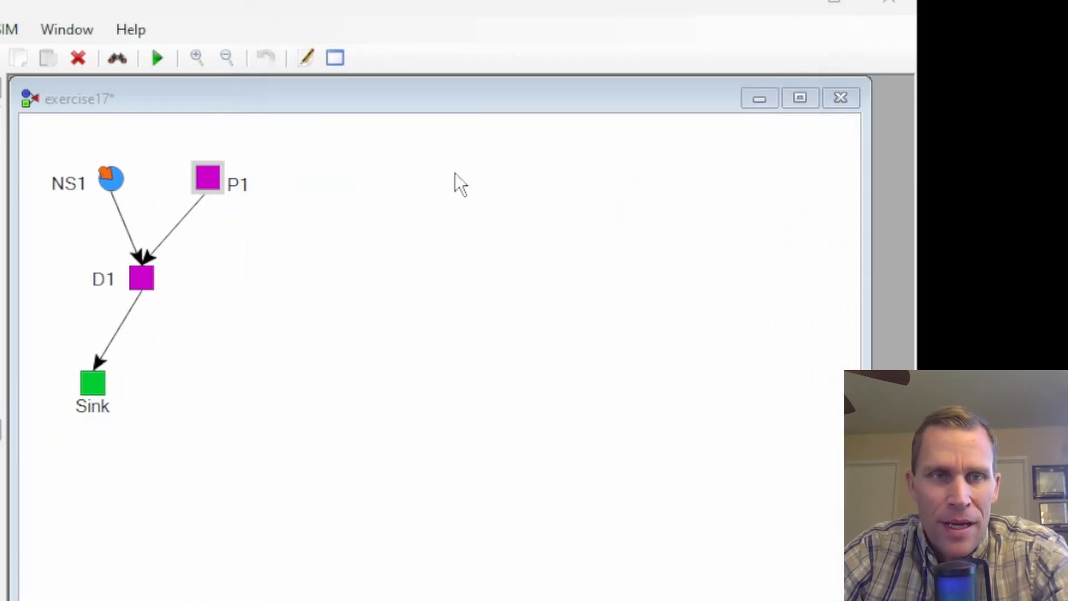
click(178, 148)
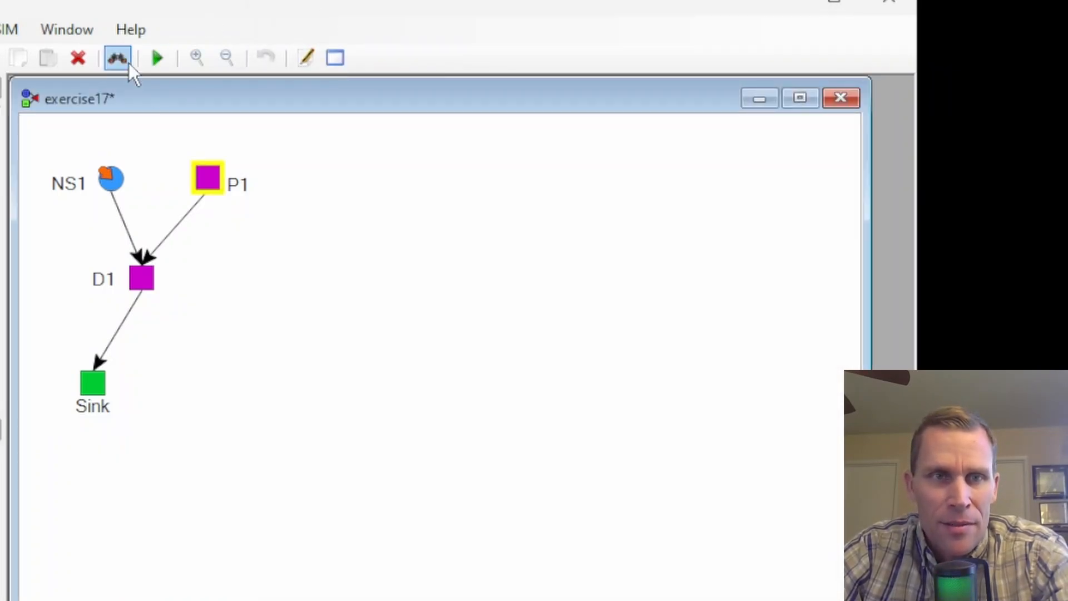
click(158, 58)
click(548, 563)
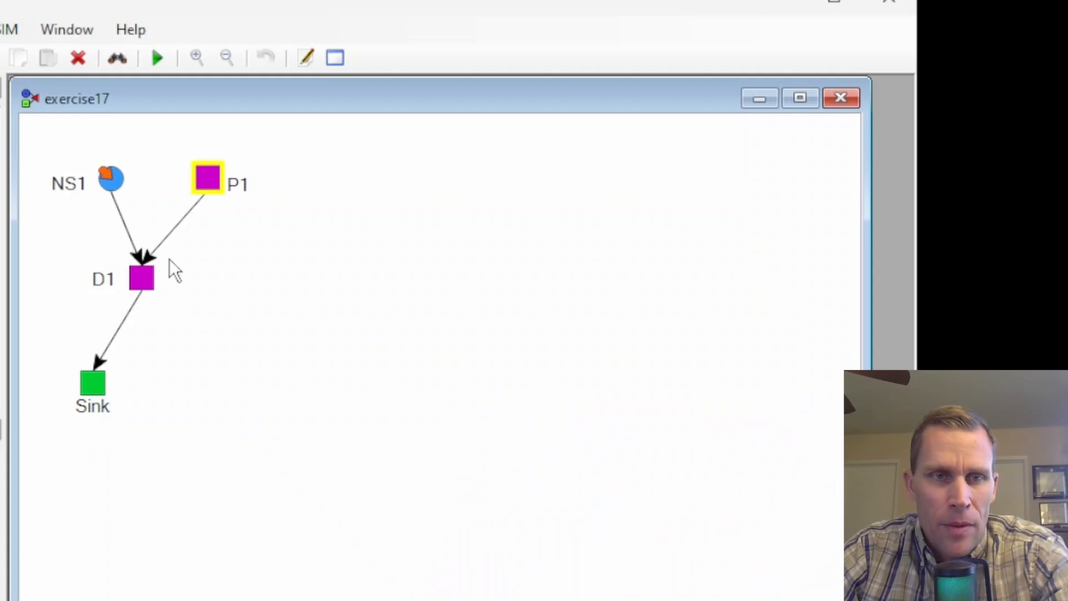
- Graph the flow in the link from P1 to D1 to examine pumping at priority 9899
right_click(169, 233)
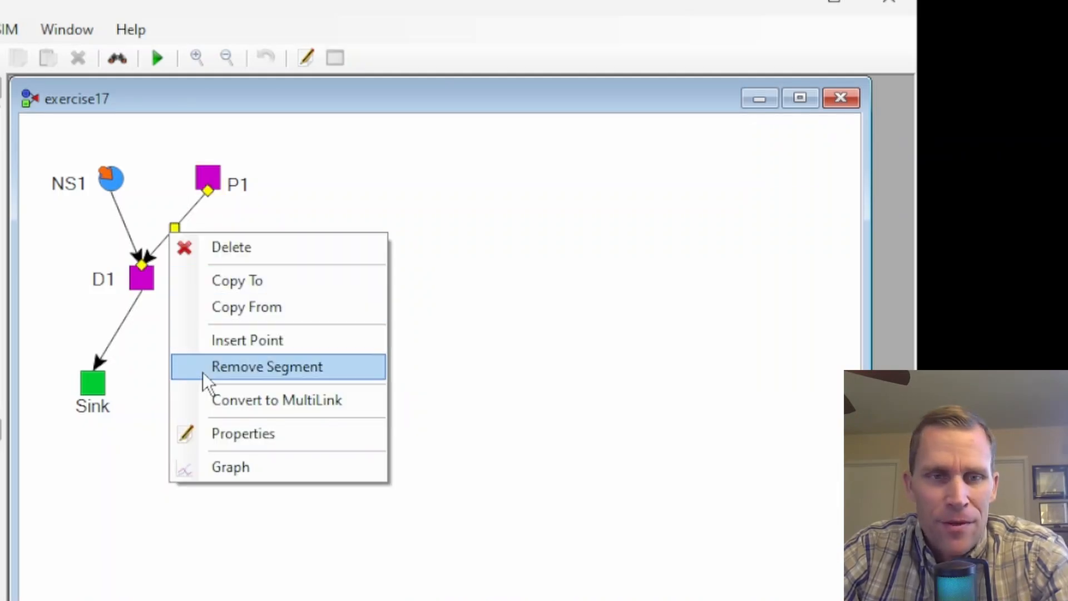
click(239, 466)
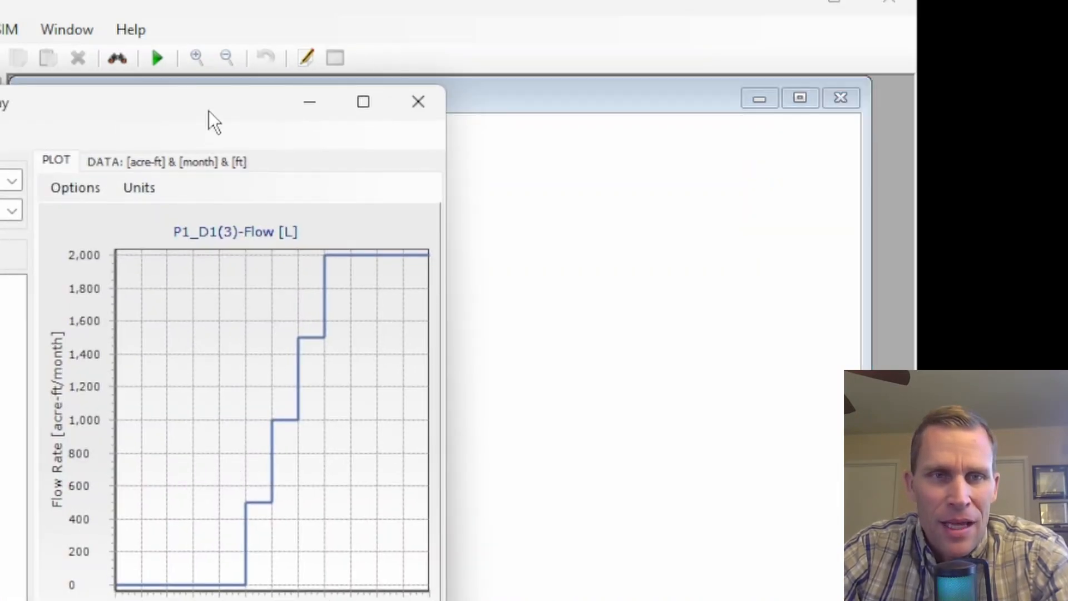
drag(209, 111, 645, 95)
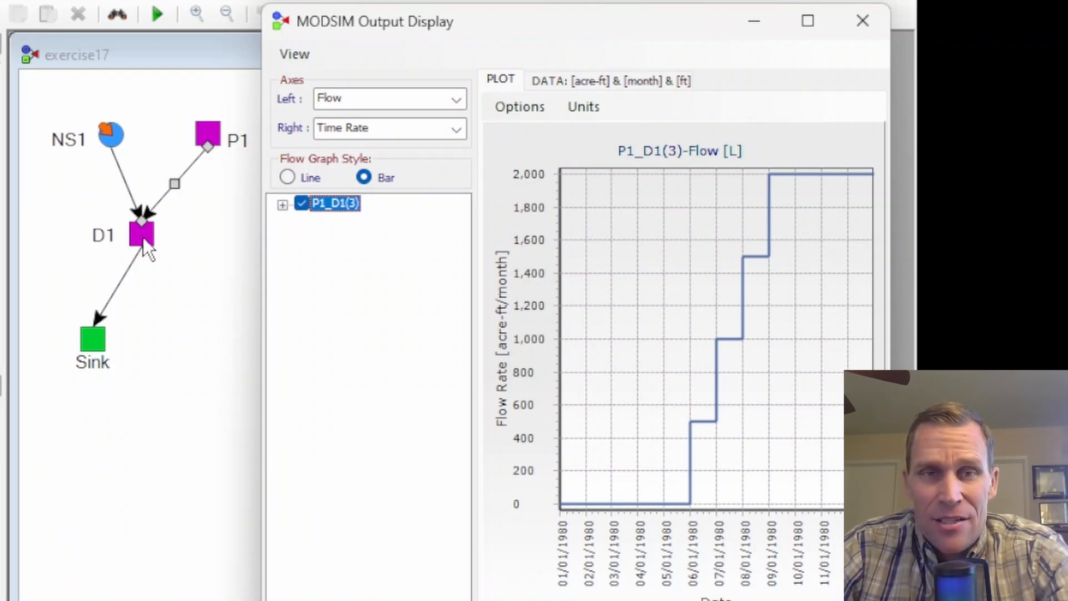
click(861, 23)
click(193, 186)
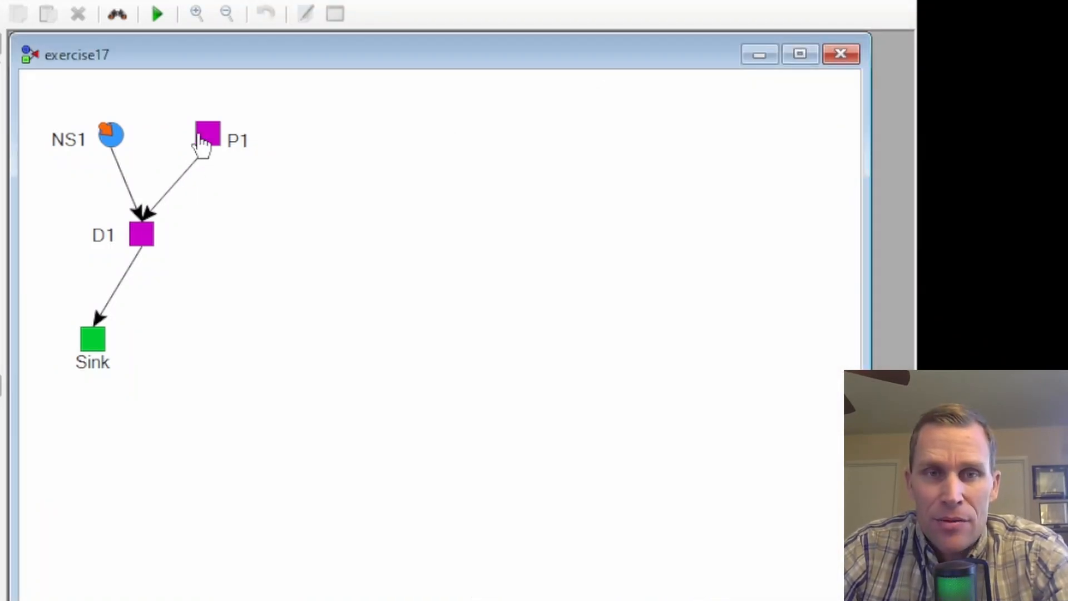
- Set the link cost of the P1_D1 link to 11
right_click(179, 176)
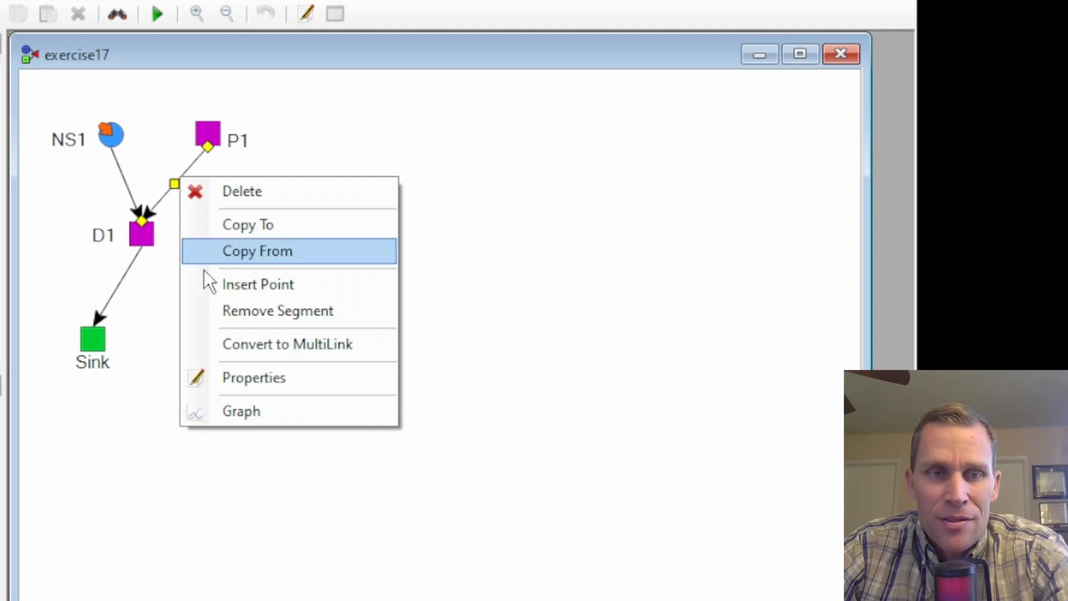
click(247, 378)
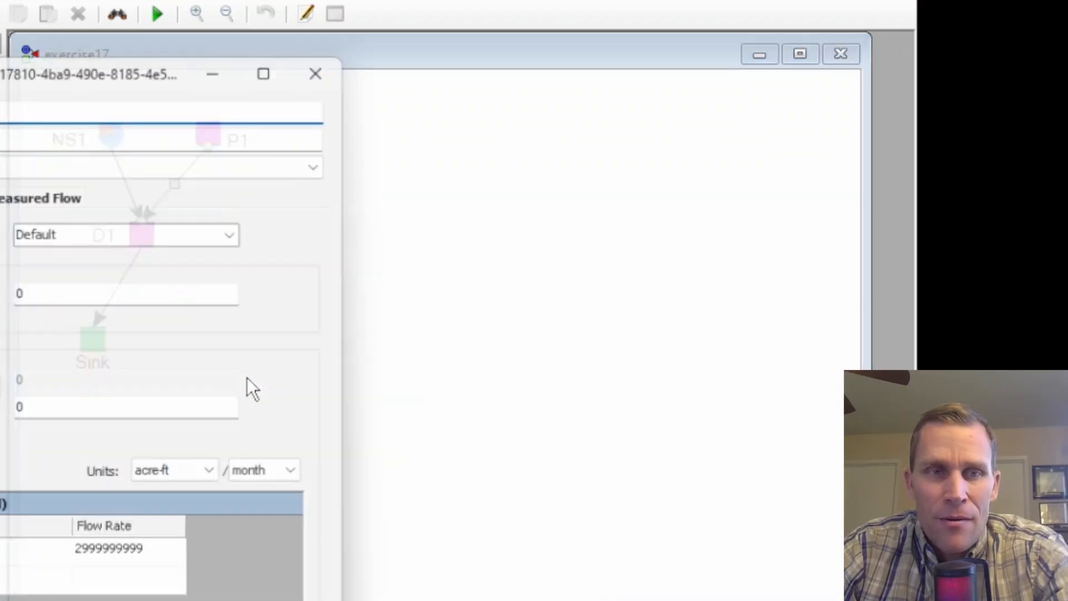
drag(66, 63, 528, 42)
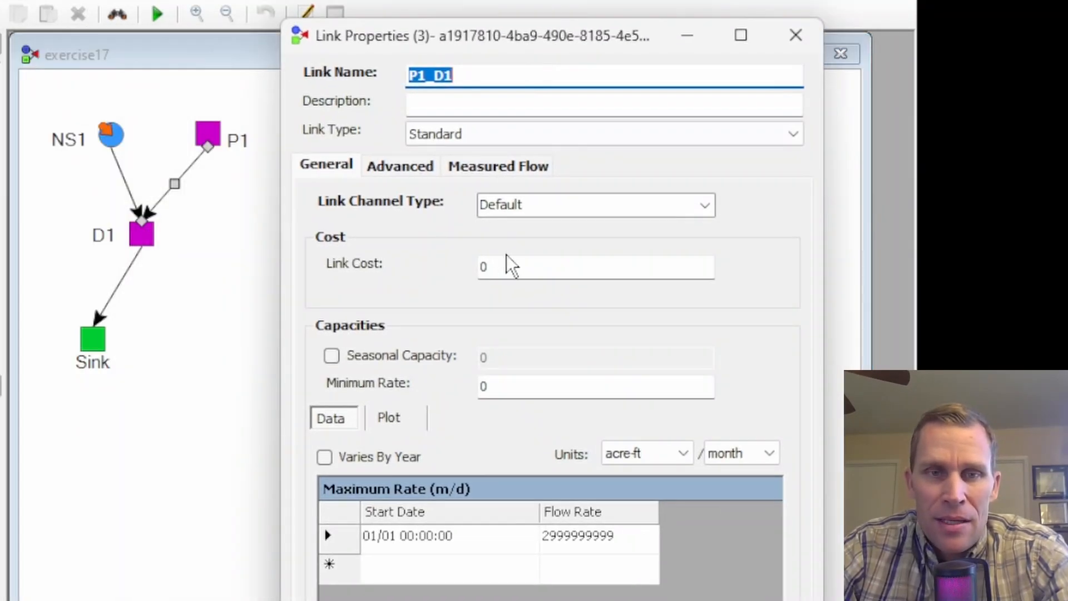
drag(506, 266, 432, 269)
text(11)
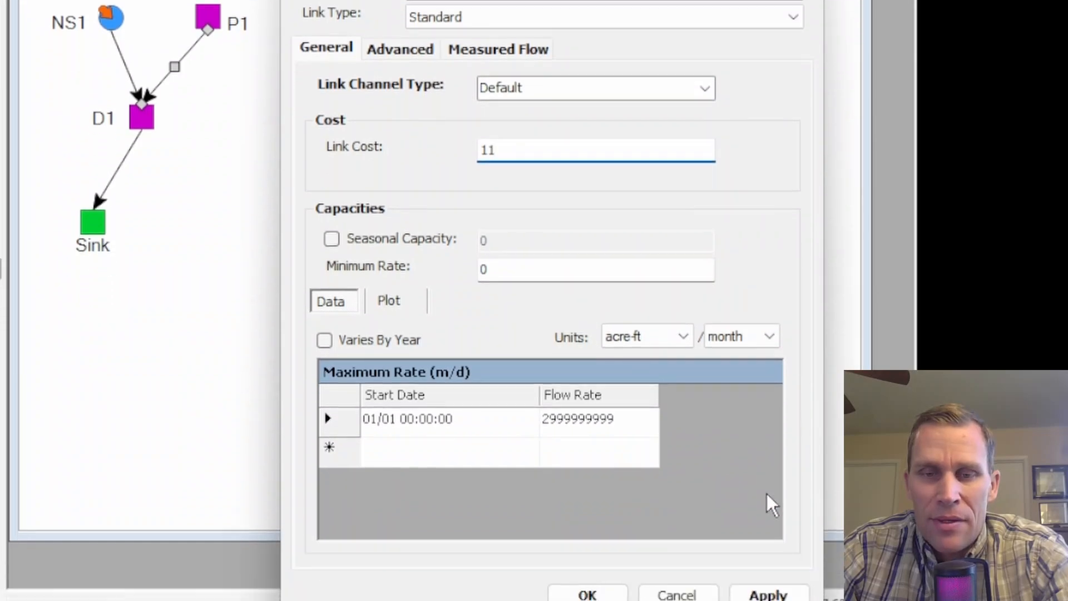
click(606, 560)
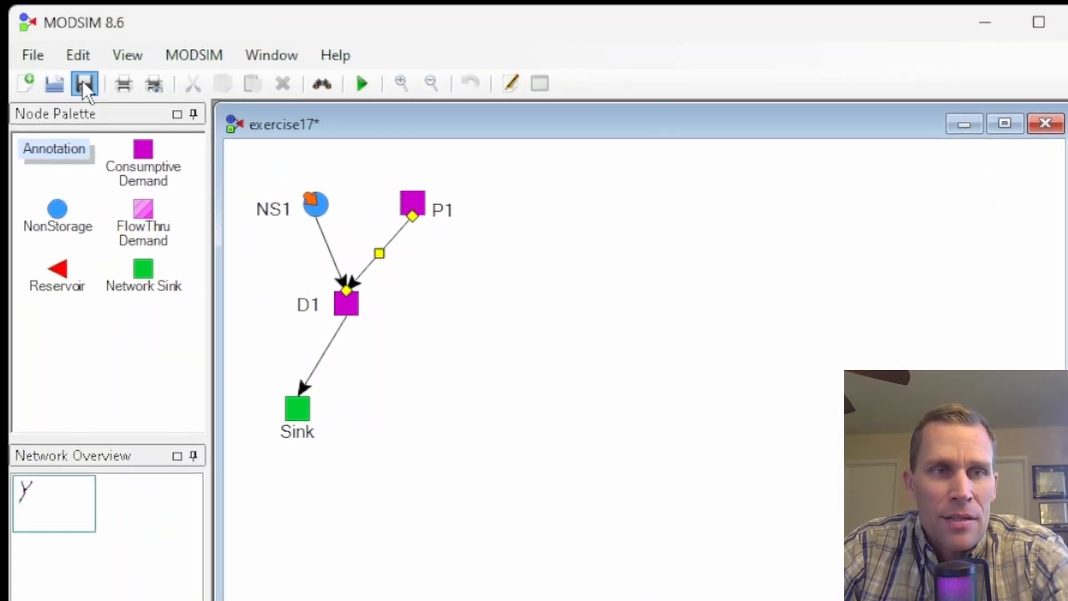
- Save the exercise17 network and run the simulation with the new link cost
click(84, 85)
click(189, 56)
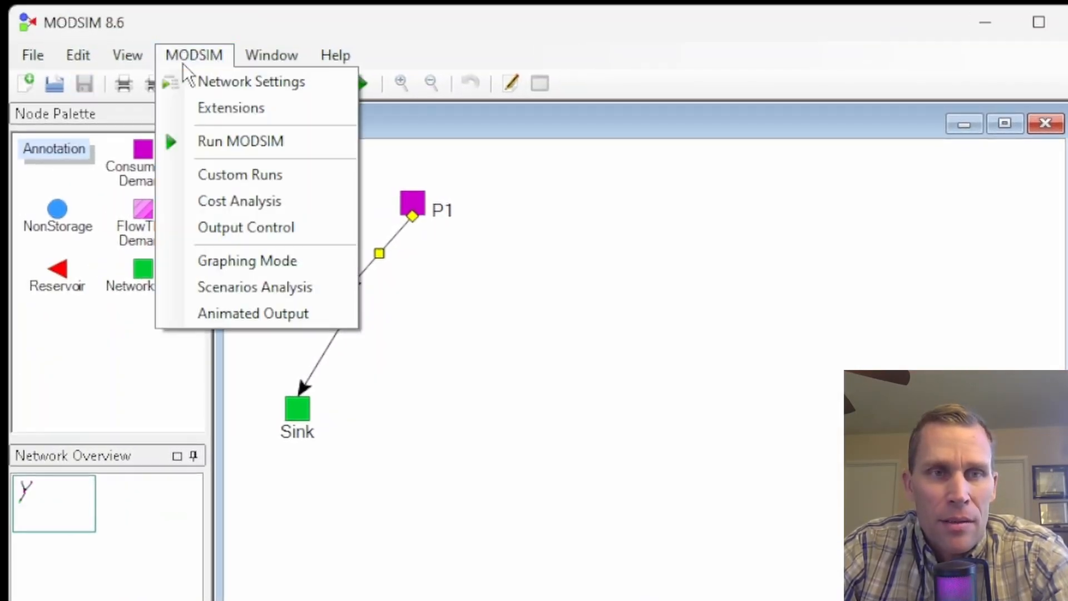
click(228, 141)
drag(819, 463, 529, 252)
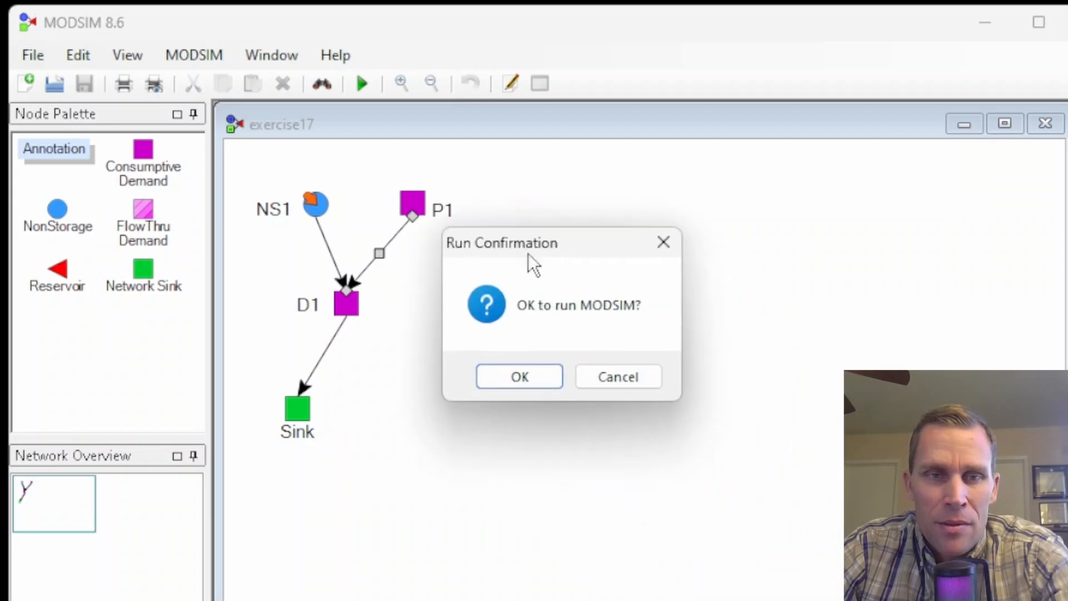
click(542, 378)
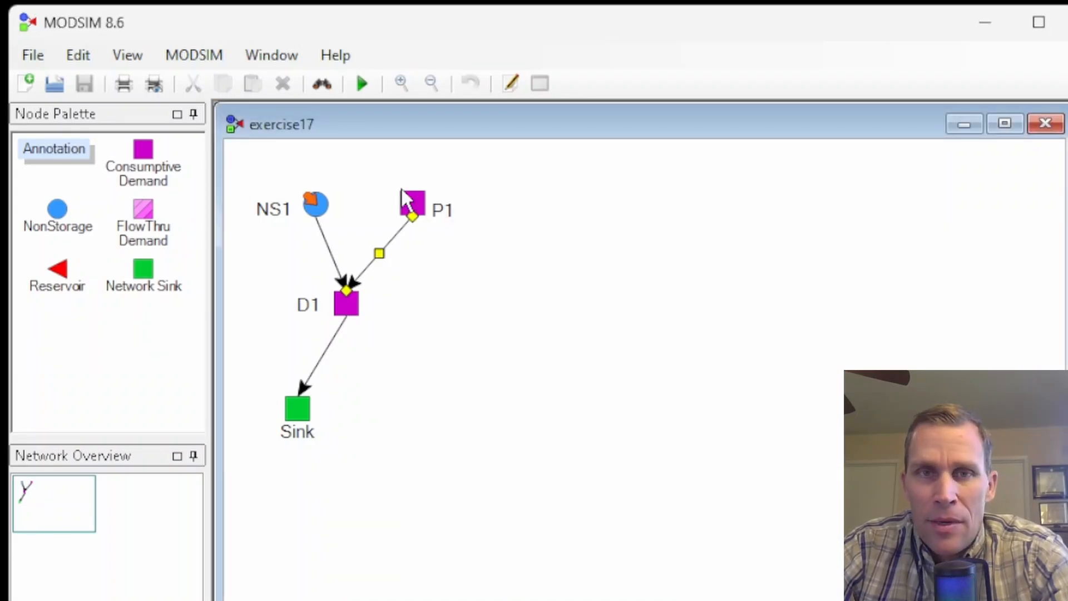
- Graph the flow in the link from P1 to D1 to examine the effect of link cost 11
right_click(382, 251)
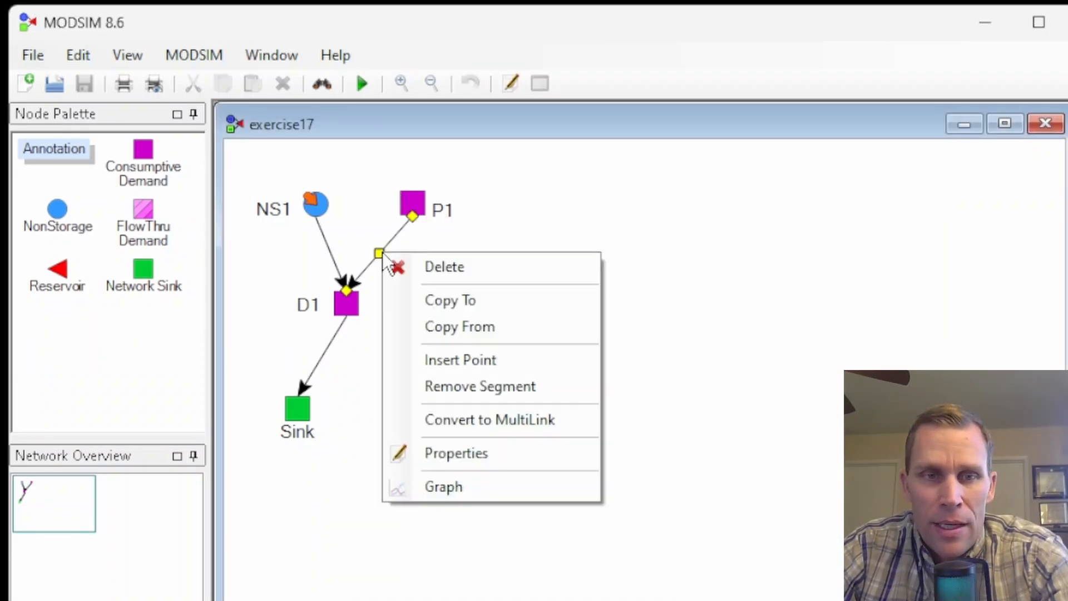
click(443, 482)
drag(356, 134, 790, 87)
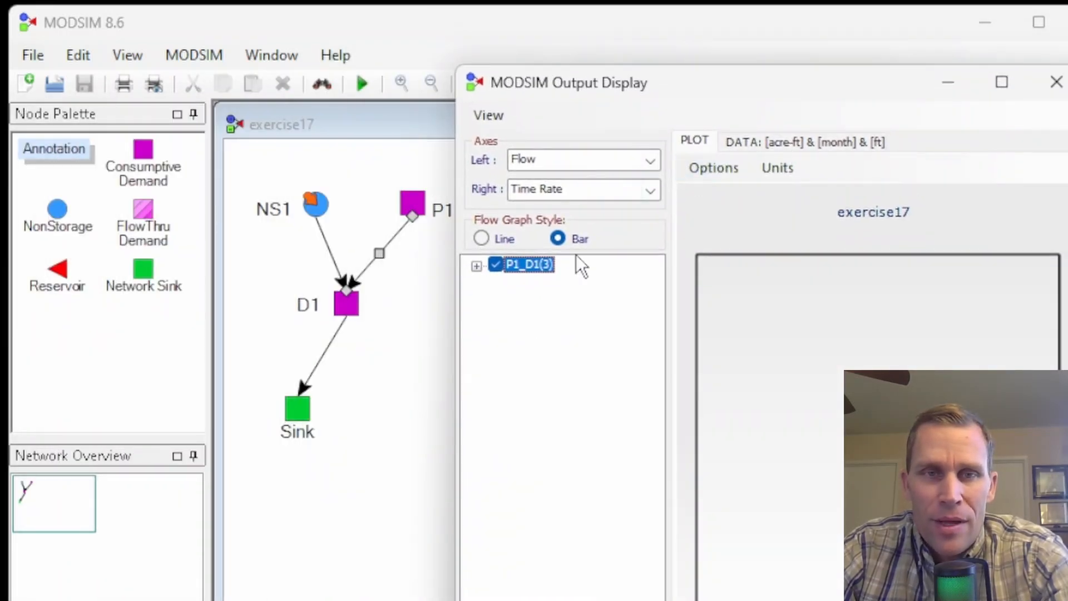
click(1056, 82)
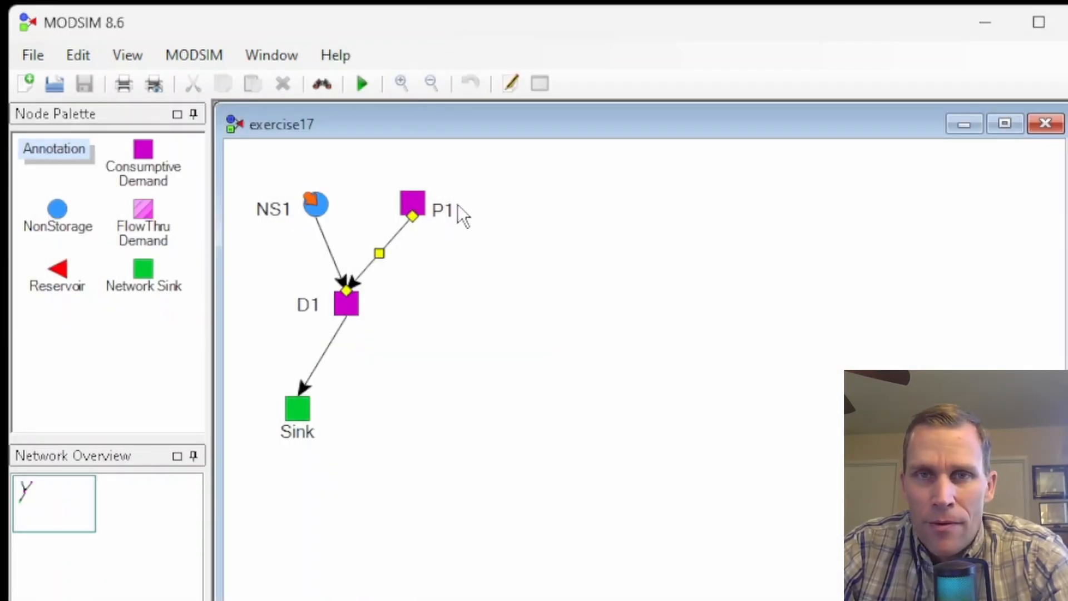
- Set the link cost of the link from P1 to D1 to 9
right_click(379, 253)
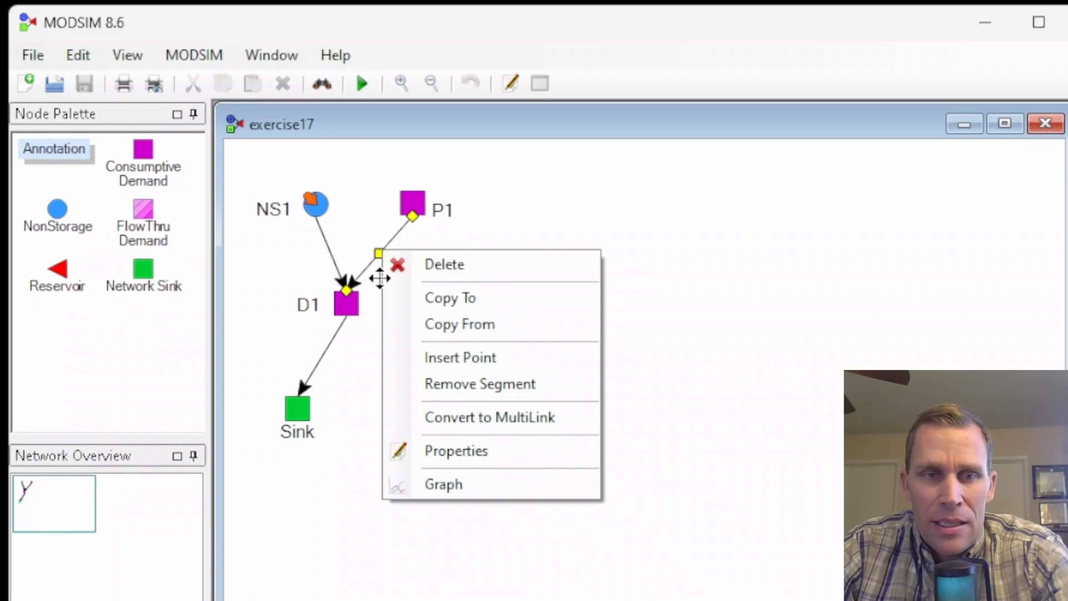
click(468, 451)
double_click(278, 339)
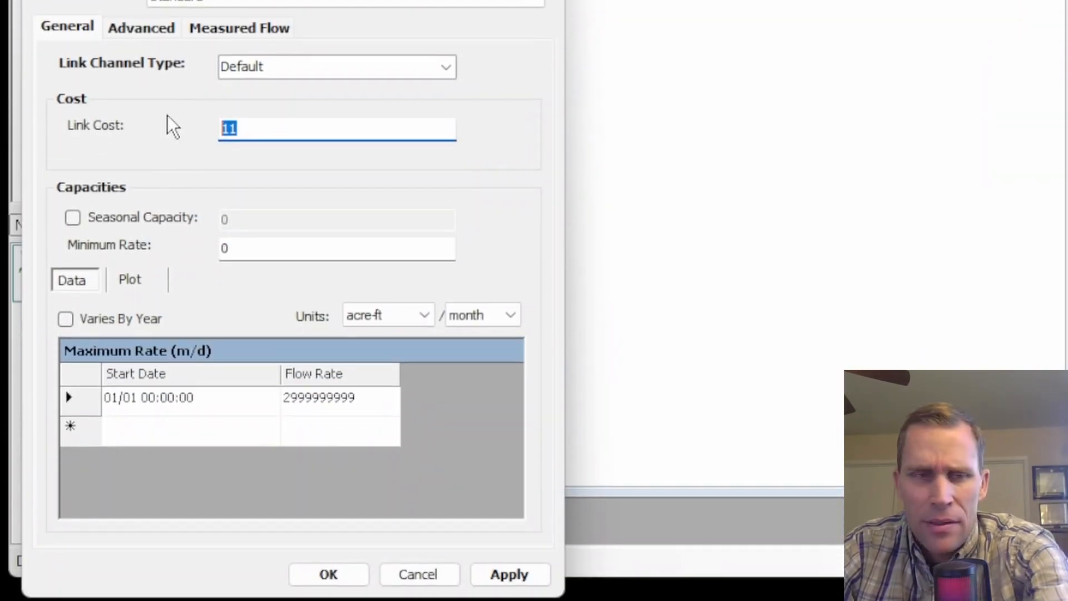
text(9)
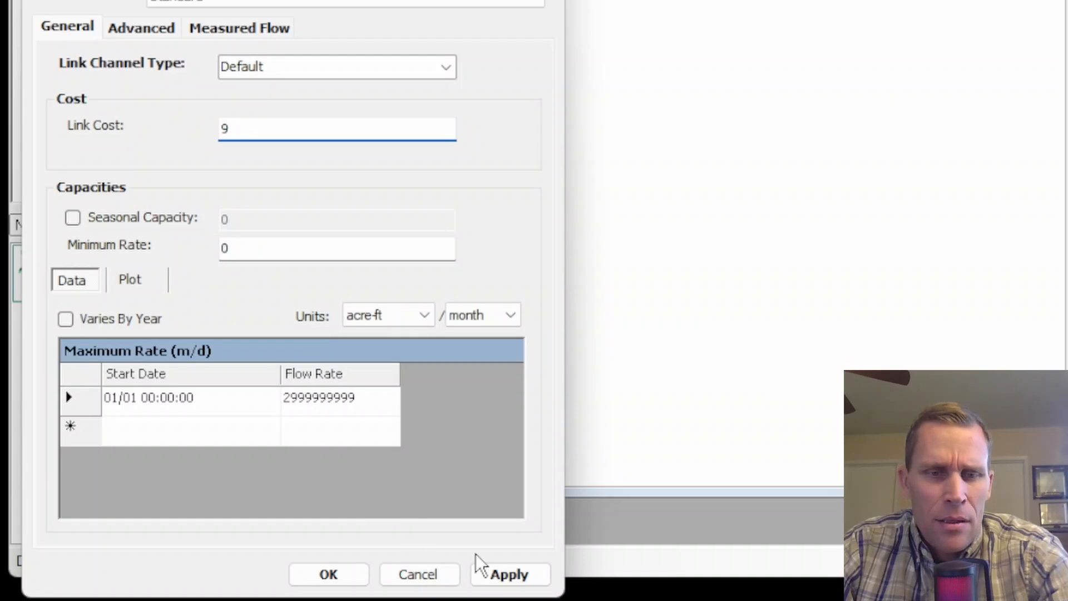
click(328, 574)
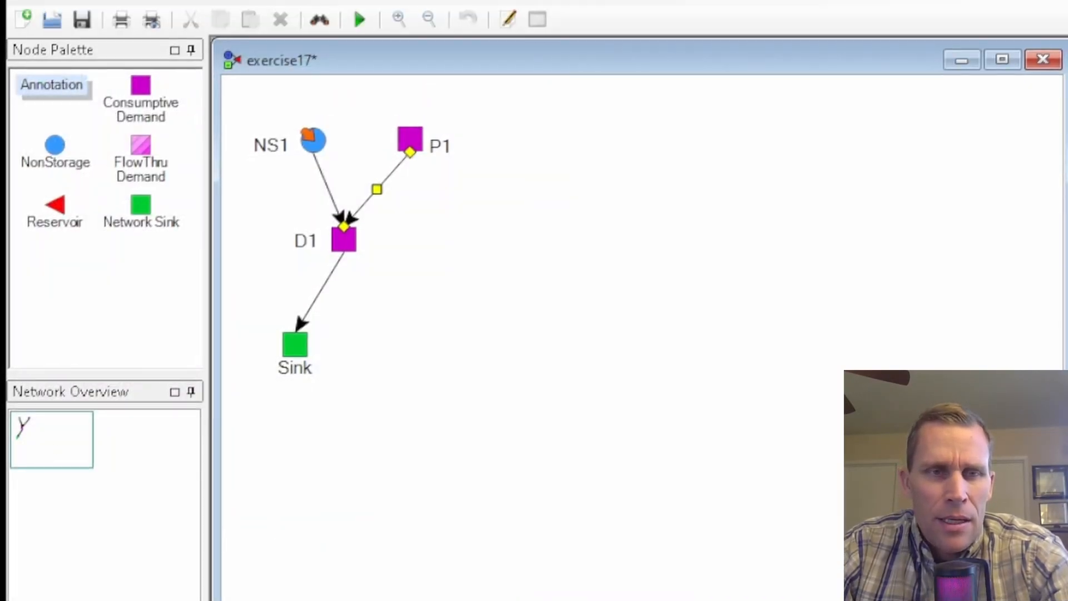
- Run the exercise17 simulation with the revised link cost, saving the network changes before the run
click(358, 81)
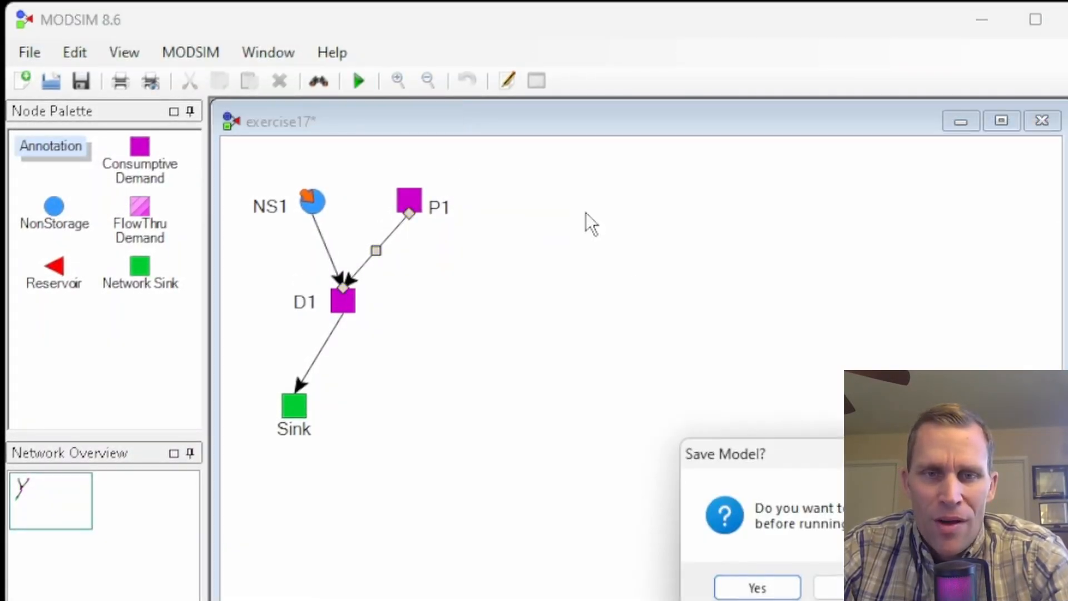
drag(786, 446, 566, 250)
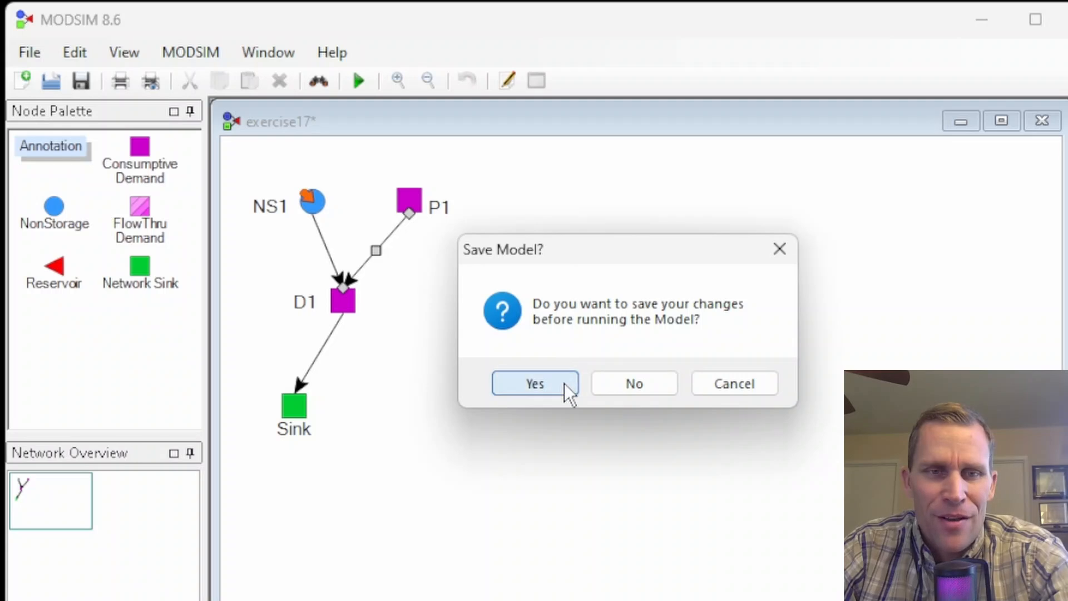
click(564, 383)
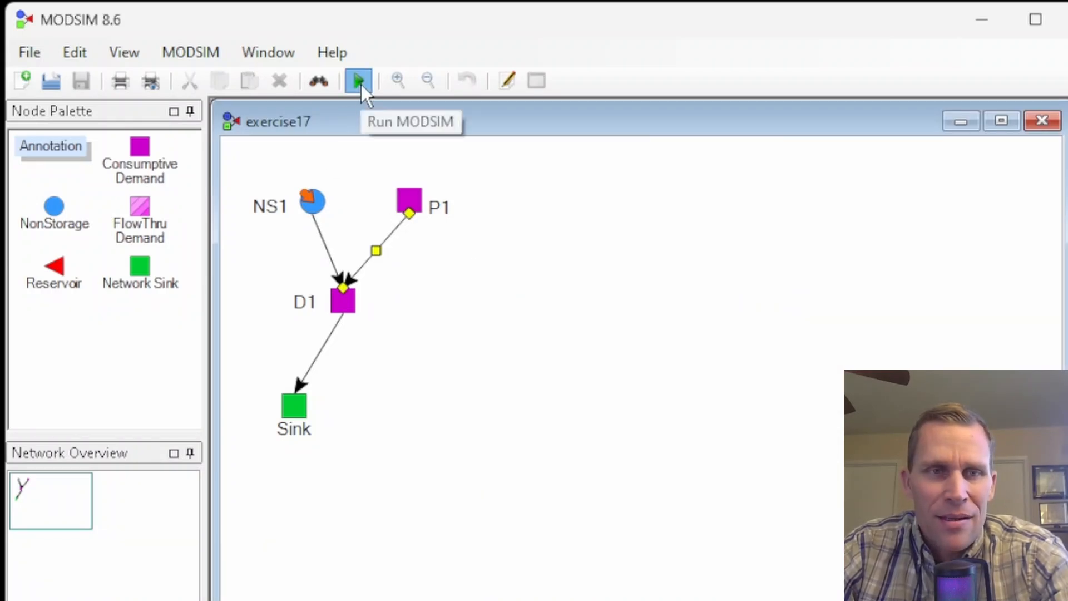
- Graph the flow in the link from P1 to D1 to examine pumping at link cost 9, and close the graph
right_click(376, 249)
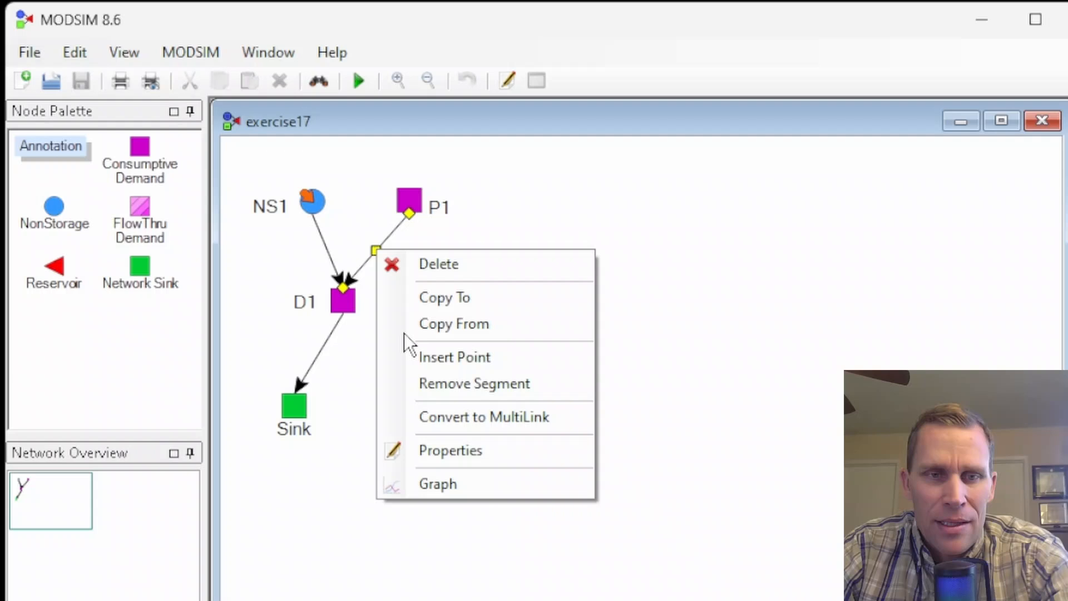
click(436, 485)
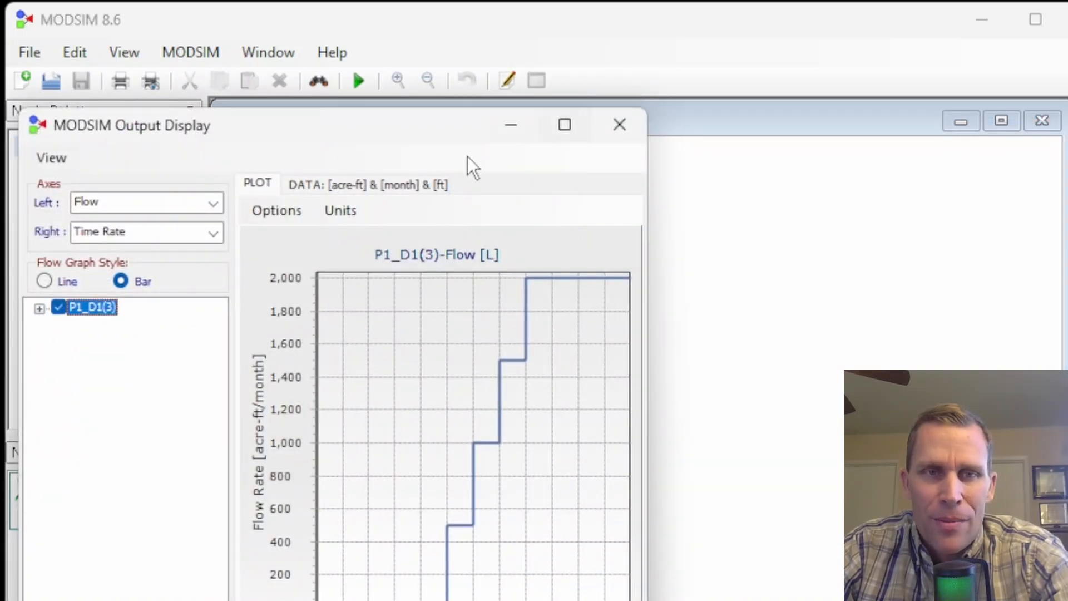
drag(421, 131, 845, 63)
drag(654, 406, 599, 407)
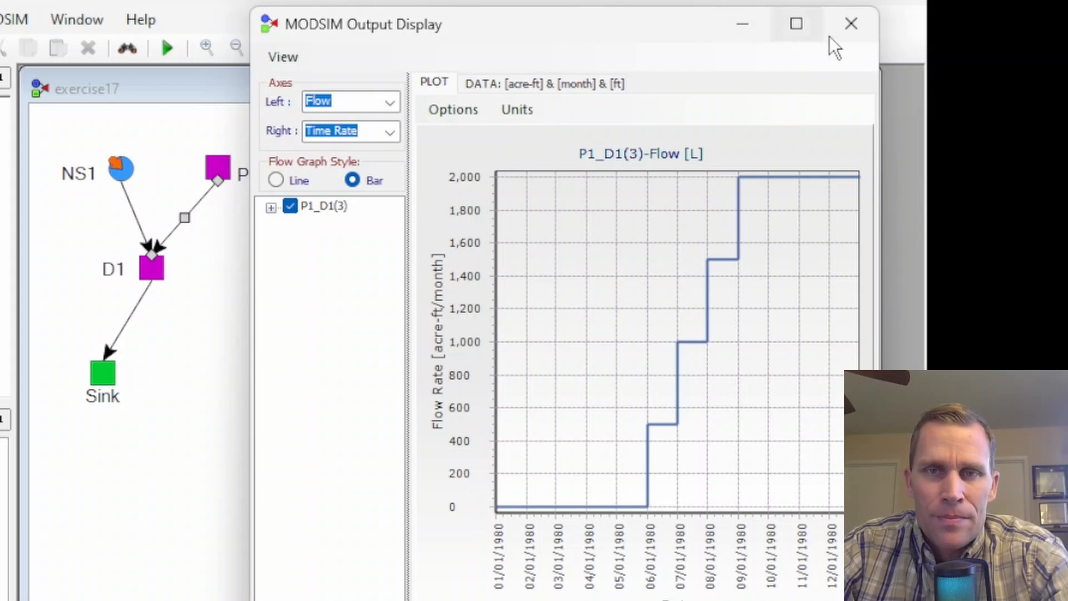
click(850, 23)
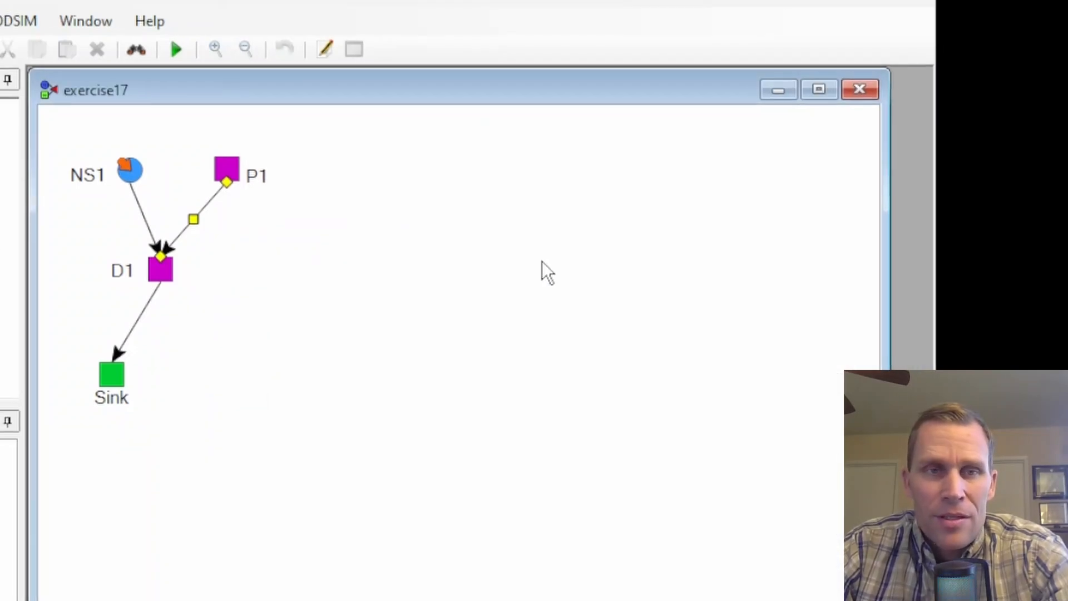